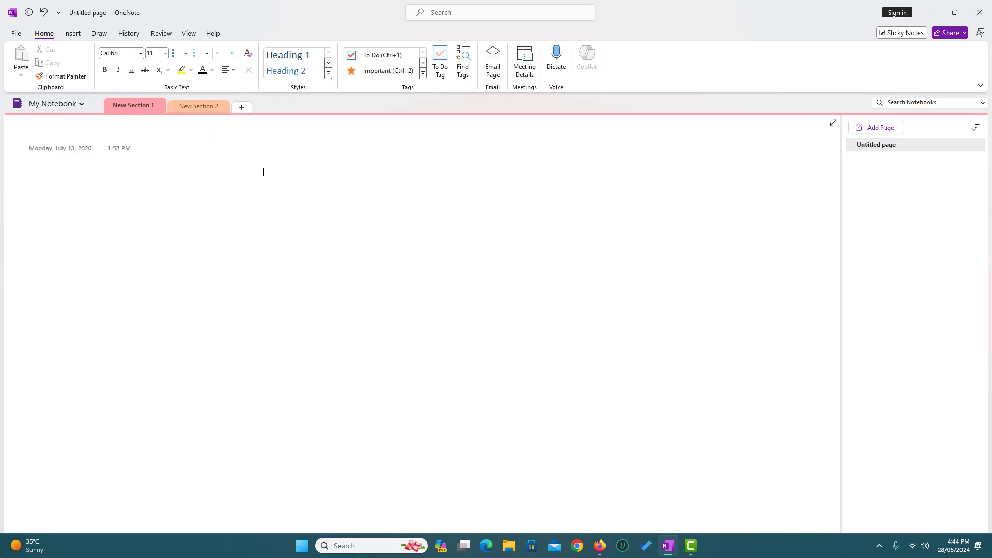
Create a new section group and add a section named Personal inside it.
{"action": "right_click", "coordinate": [288, 105]}
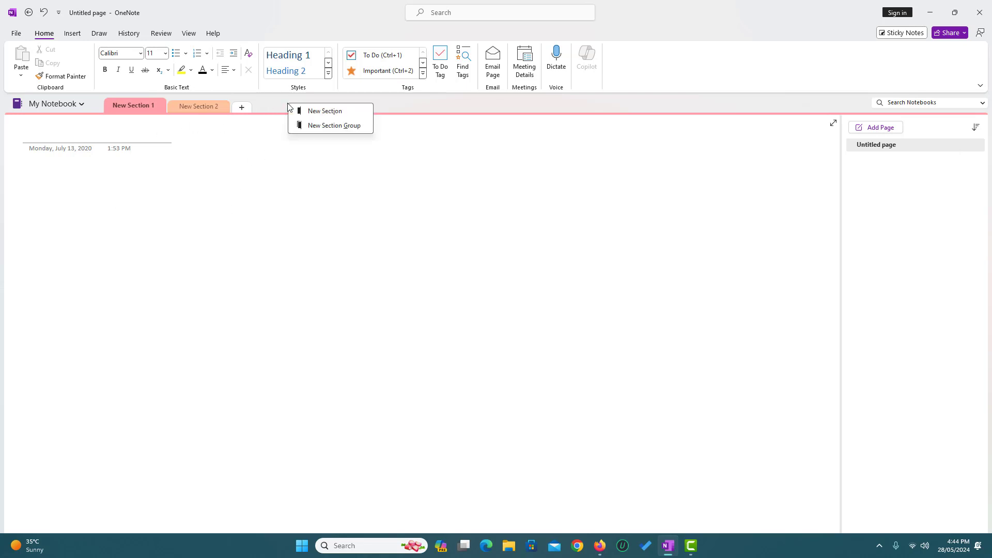
{"action": "left_click", "coordinate": [338, 130]}
{"action": "key", "text": "Return"}
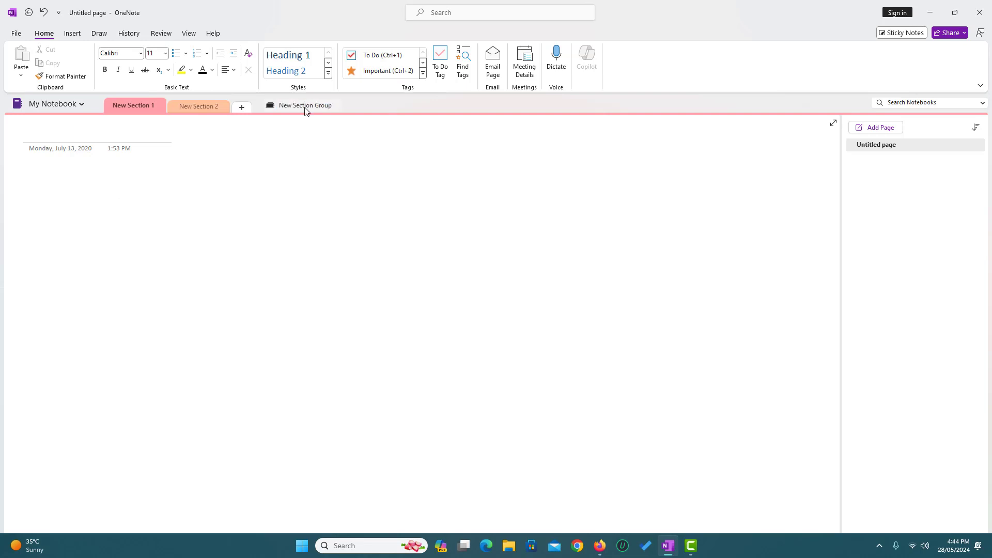
{"action": "left_click", "coordinate": [303, 107]}
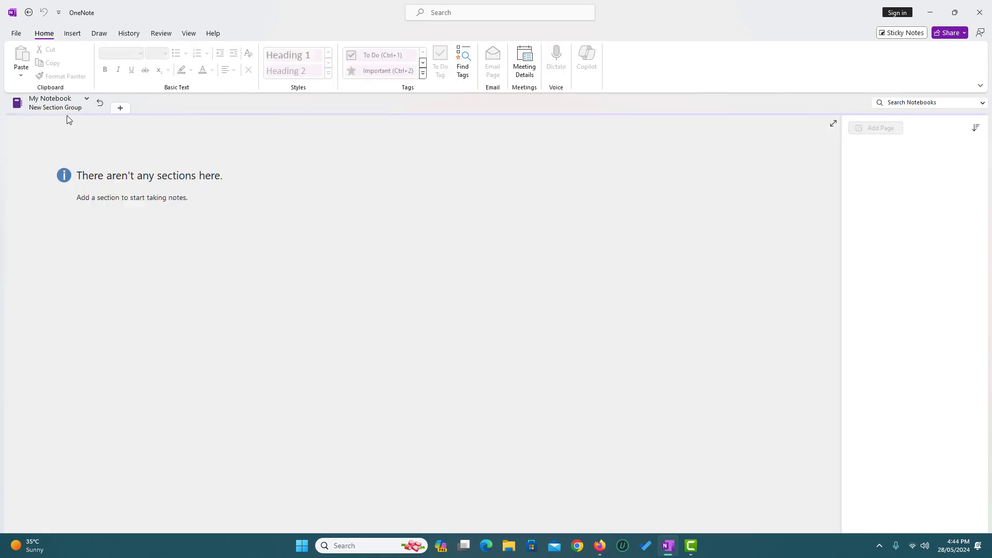
{"action": "left_click", "coordinate": [120, 109]}
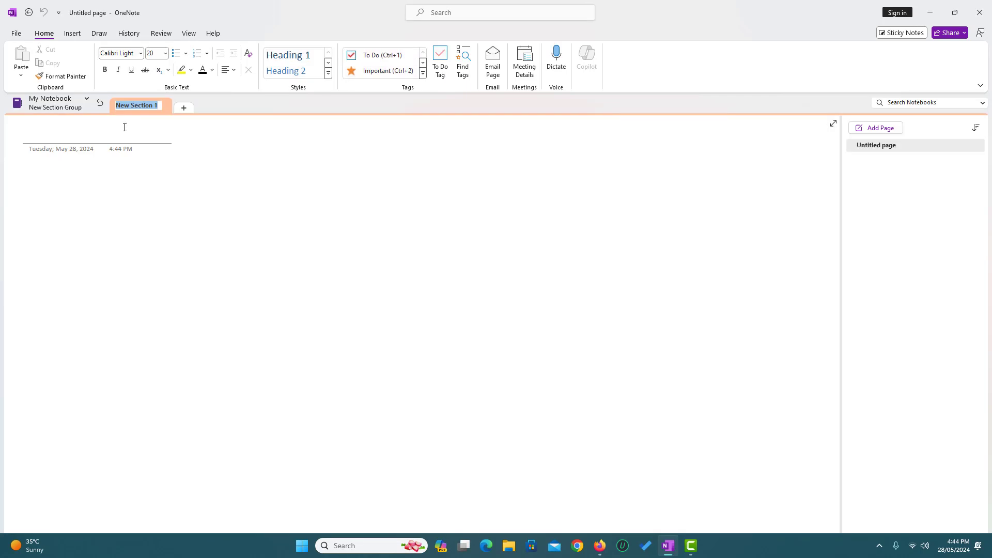
{"action": "type", "text": "Personal"}
{"action": "key", "text": "Return"}
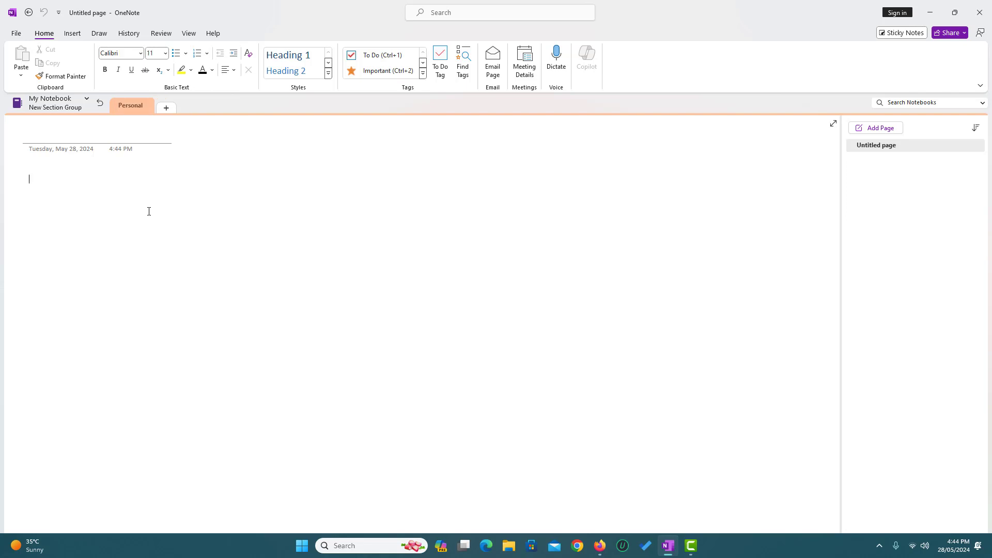
Title the Personal section's first page Expenses.
{"action": "left_click", "coordinate": [892, 146]}
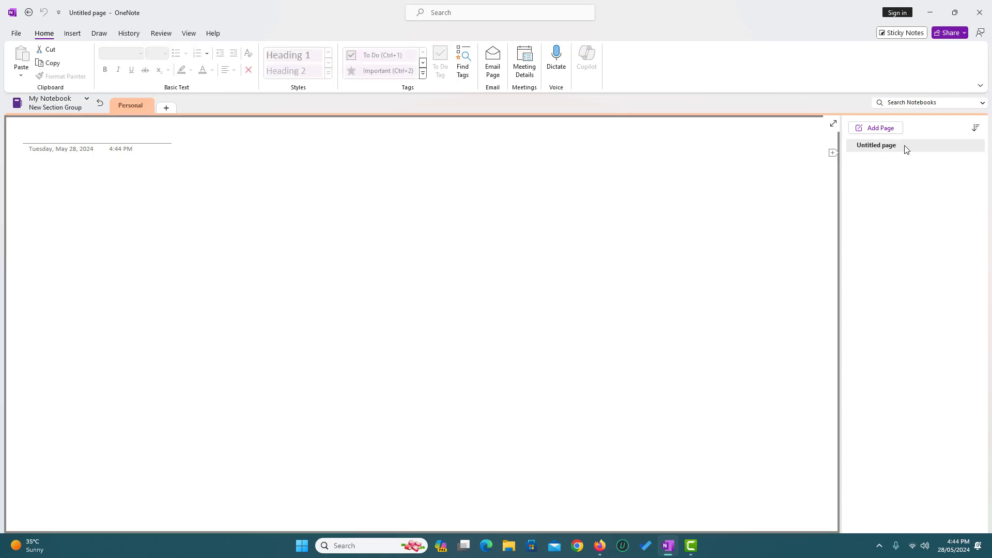
{"action": "left_click", "coordinate": [904, 146]}
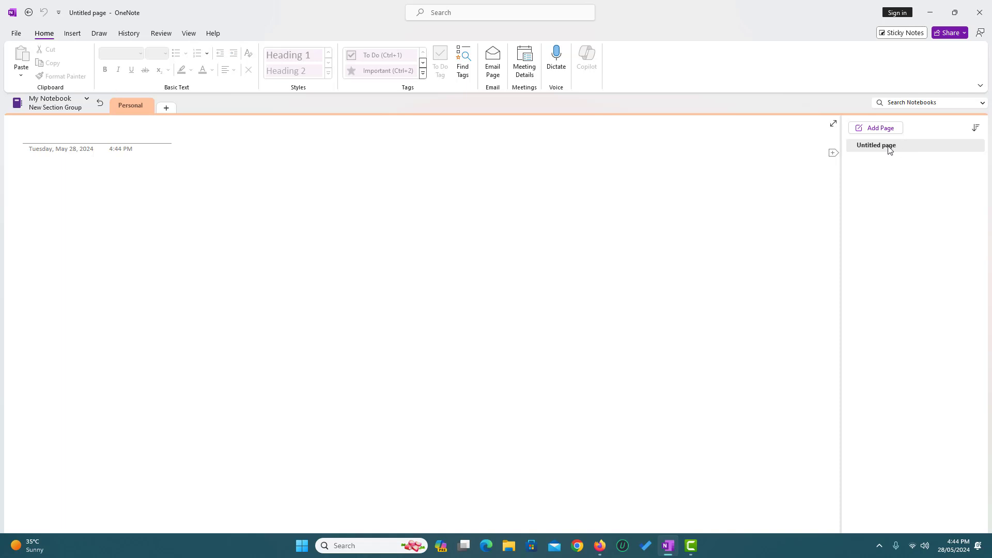
{"action": "right_click", "coordinate": [889, 149]}
{"action": "left_click", "coordinate": [85, 132]}
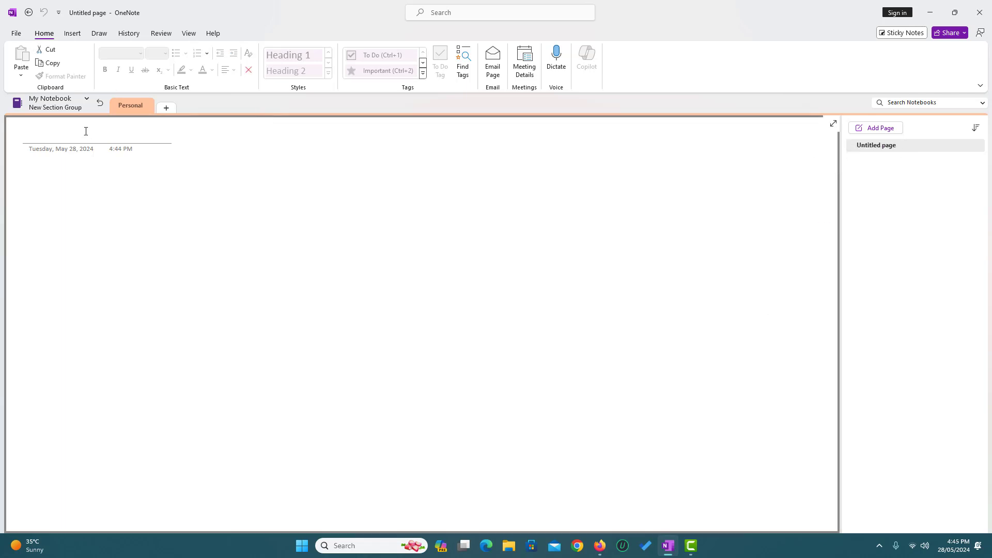
{"action": "left_click", "coordinate": [84, 131]}
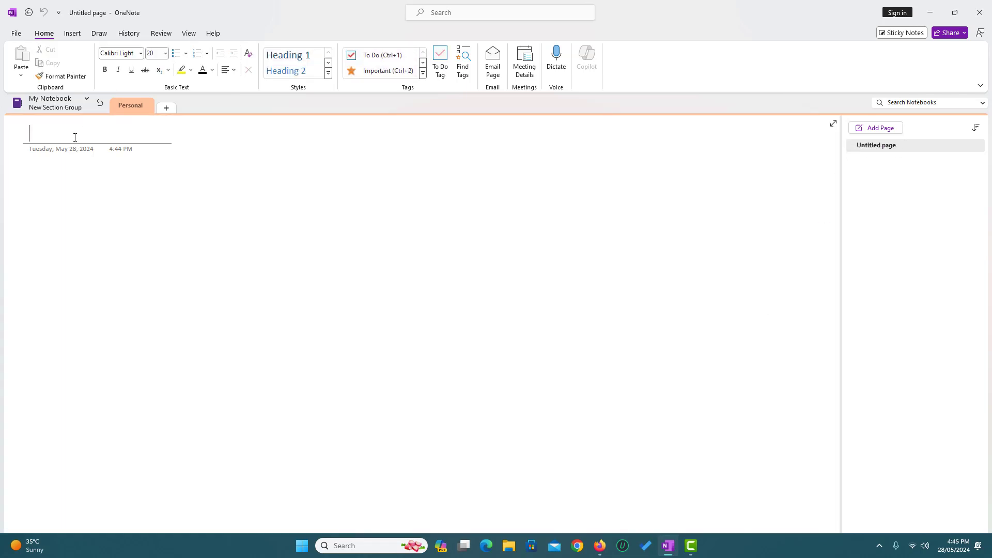
{"action": "type", "text": "Expenses"}
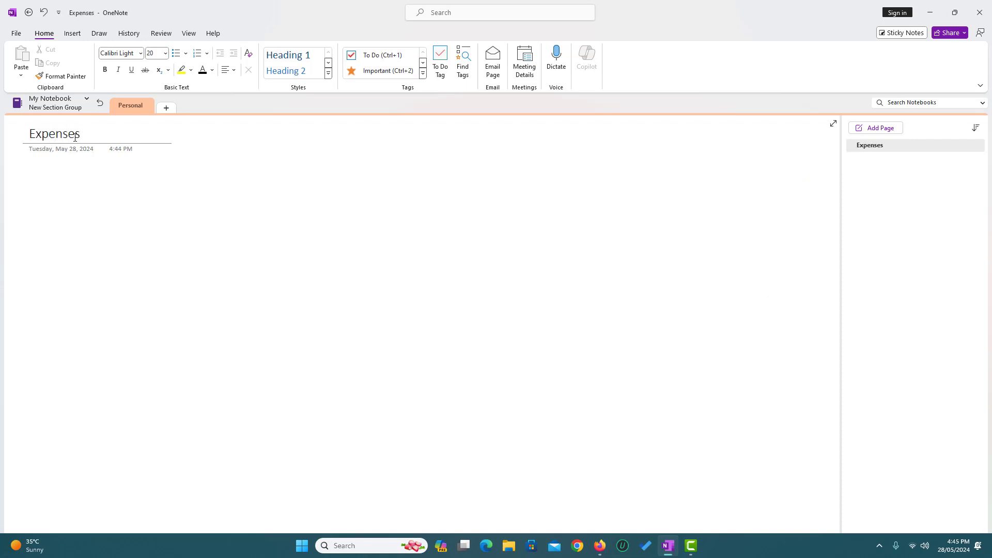
{"action": "left_click", "coordinate": [130, 215]}
Add a page titled 28 May 2024 and delete the extra blank page.
{"action": "left_click", "coordinate": [884, 129]}
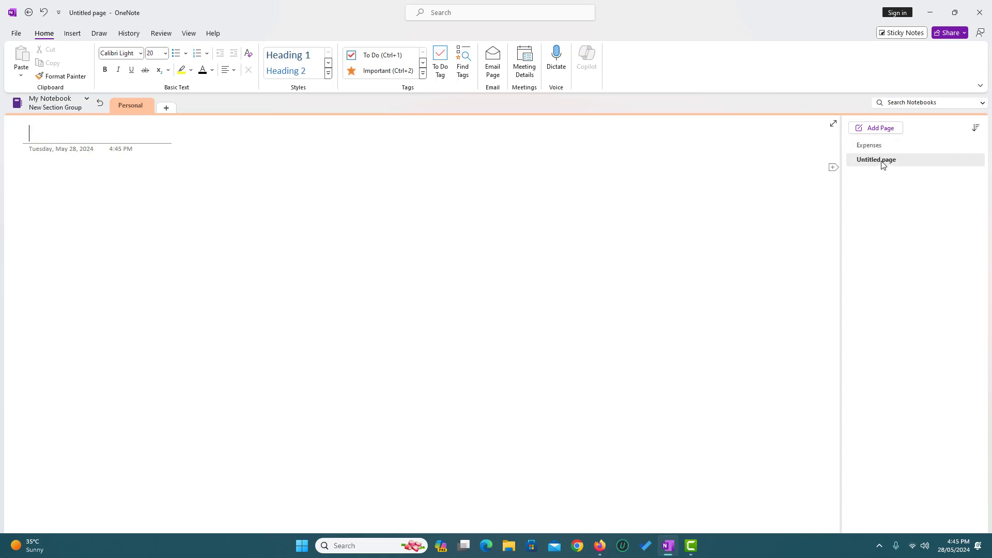
{"action": "left_click", "coordinate": [881, 158]}
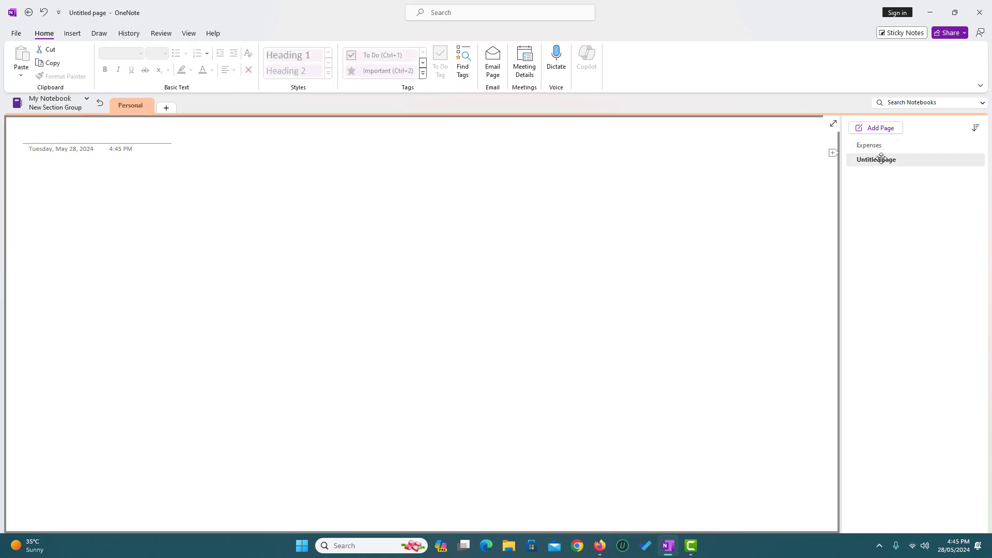
{"action": "left_click", "coordinate": [66, 135]}
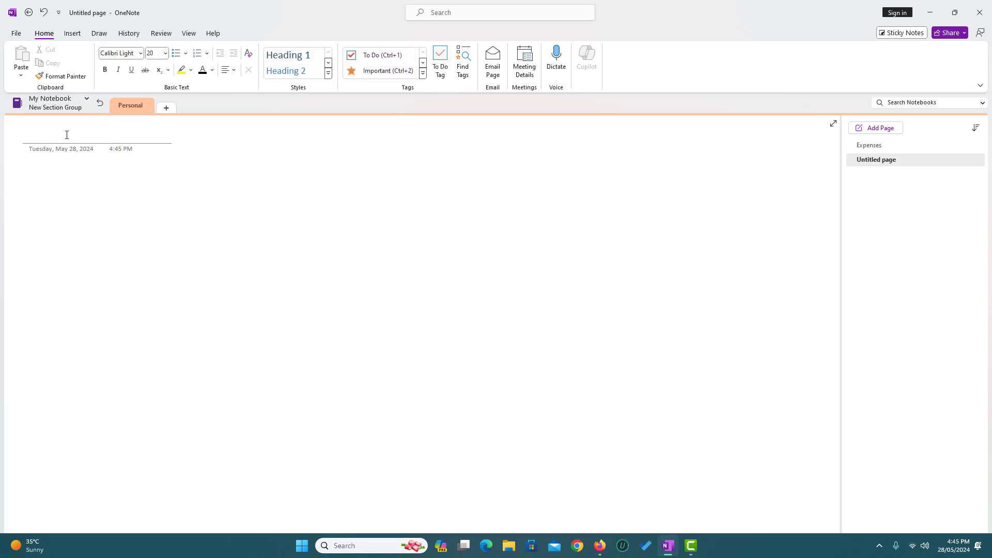
{"action": "type", "text": "28"}
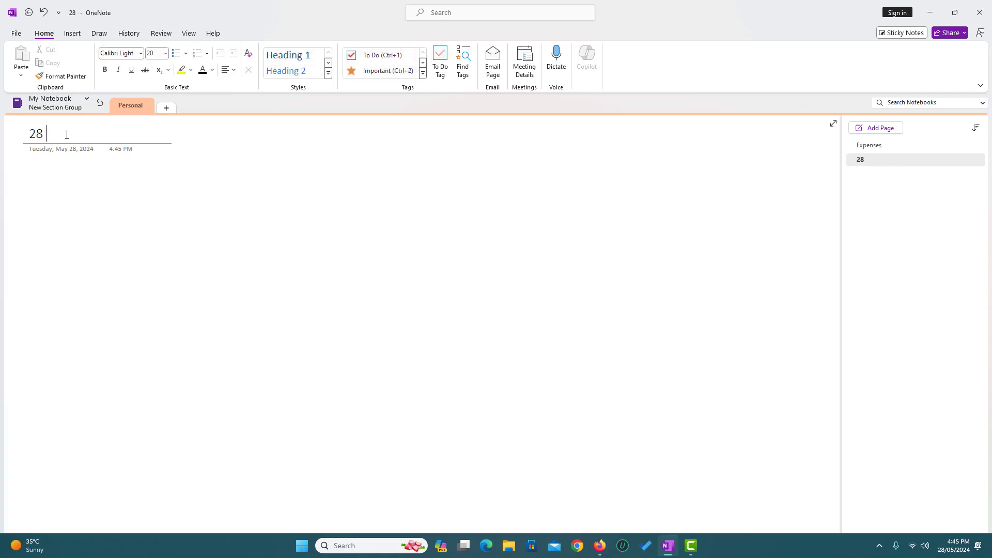
{"action": "type", "text": " May 2024"}
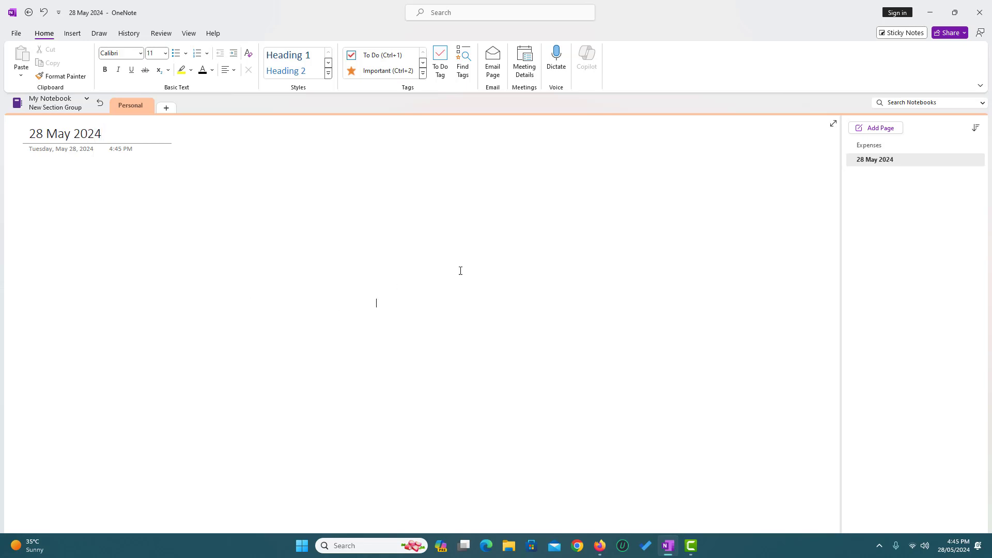
{"action": "left_click", "coordinate": [895, 133]}
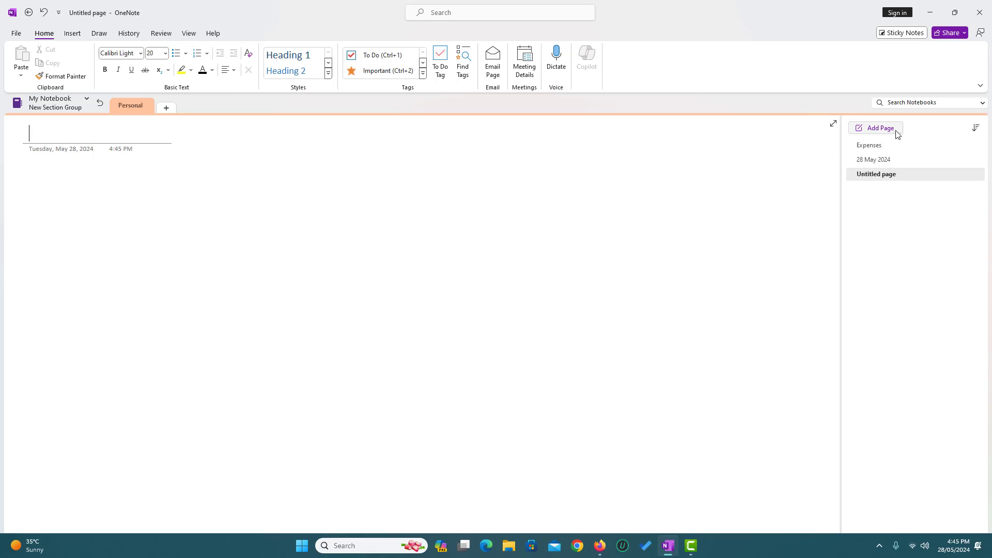
{"action": "right_click", "coordinate": [890, 176]}
{"action": "left_click", "coordinate": [838, 198]}
Copy the 28 May 2024 page and retitle the duplicate 29 May 2024.
{"action": "right_click", "coordinate": [903, 161]}
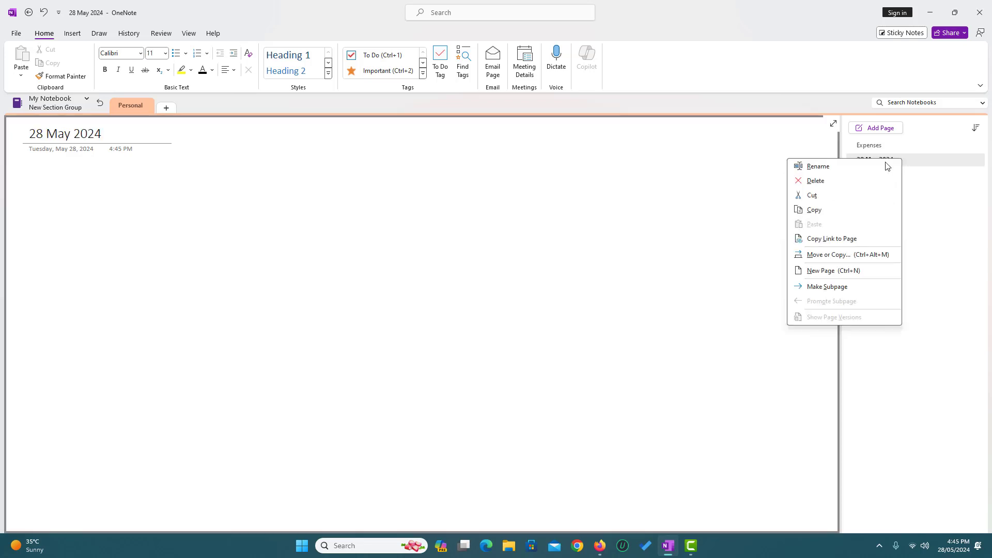
{"action": "left_click", "coordinate": [829, 210]}
{"action": "right_click", "coordinate": [925, 203]}
{"action": "left_click", "coordinate": [895, 222]}
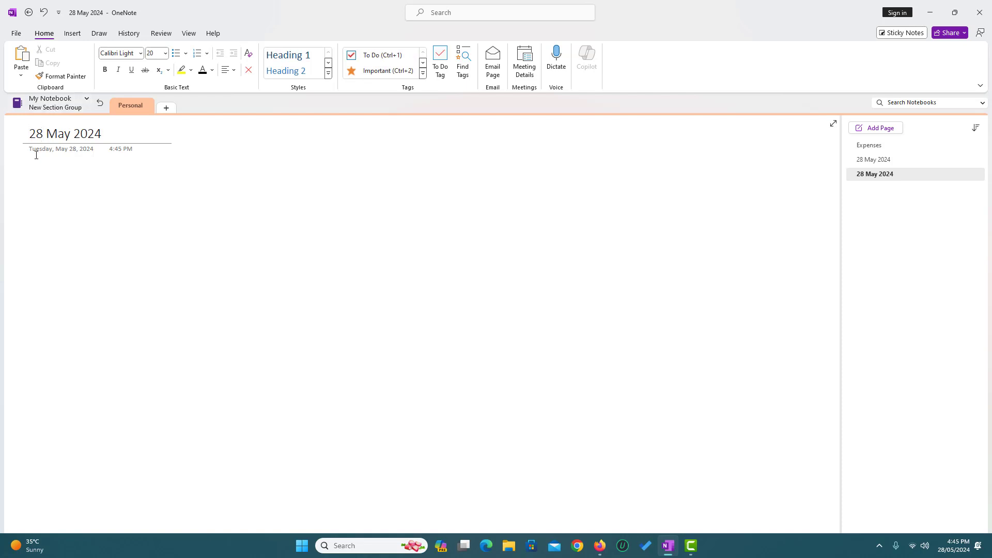
{"action": "key", "text": "BackSpace"}
{"action": "type", "text": "9"}
{"action": "left_click", "coordinate": [893, 159]}
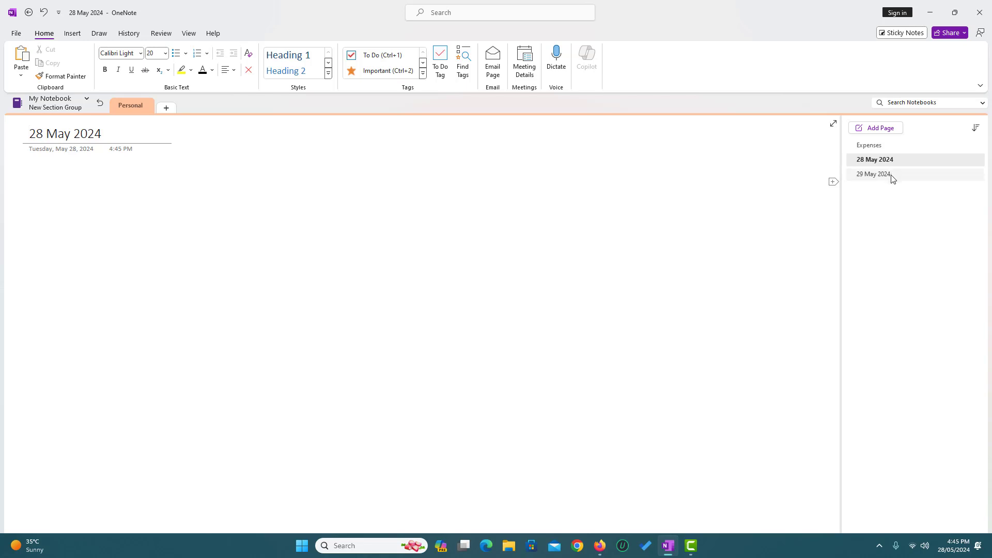
{"action": "left_click", "coordinate": [892, 178]}
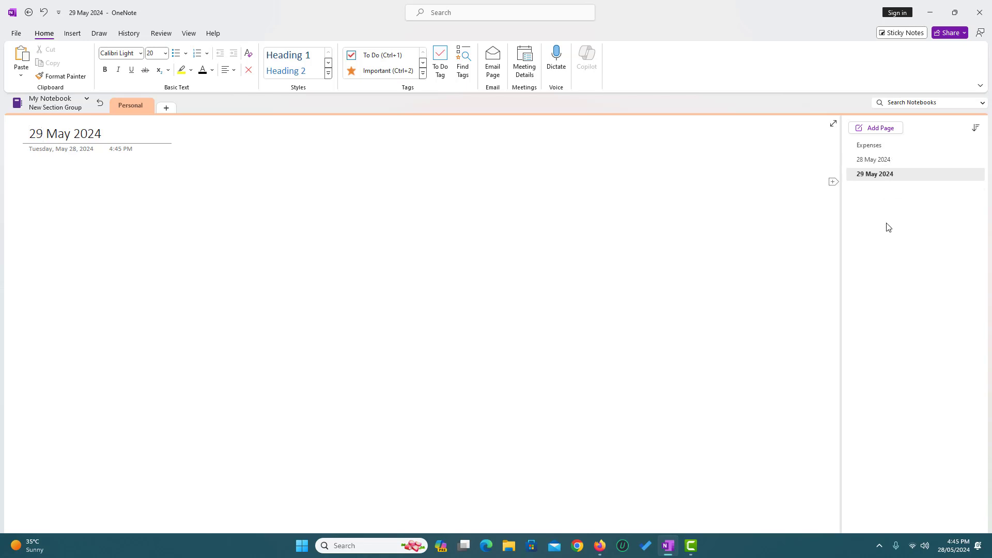
{"action": "left_click", "coordinate": [896, 161]}
{"action": "left_click", "coordinate": [78, 192]}
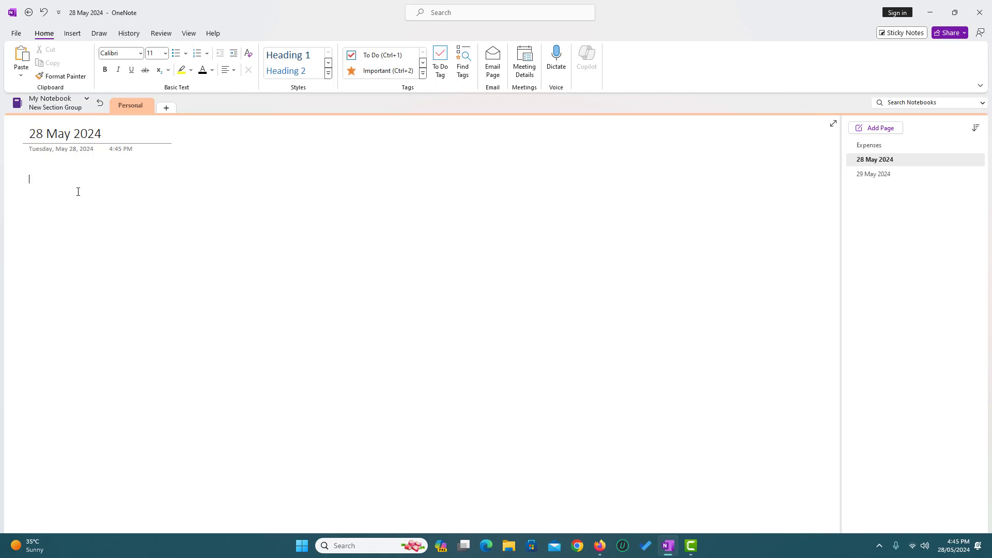
Write a Groceries note, then duplicate the 28 May page as 30 May 2024.
{"action": "type", "text": "Groceries"}
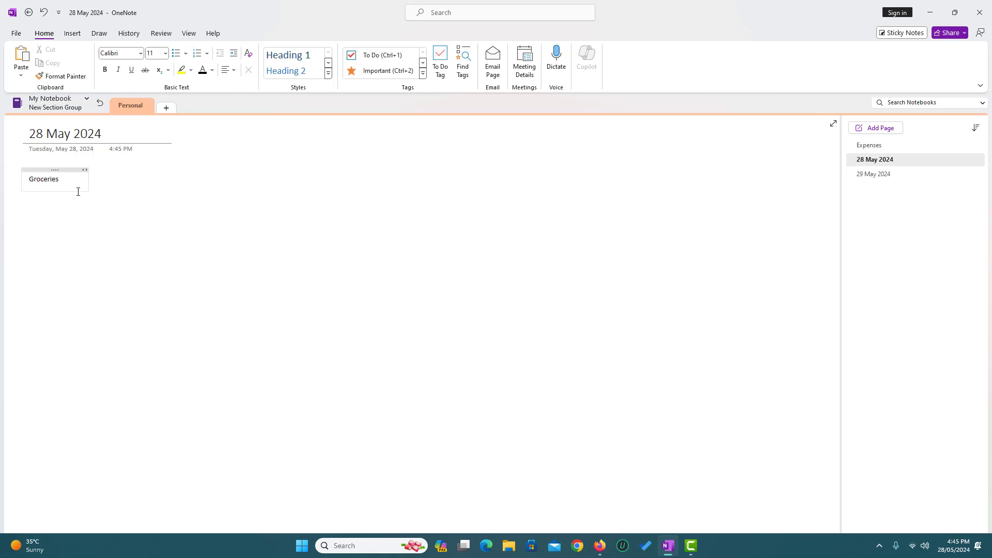
{"action": "left_click", "coordinate": [147, 250]}
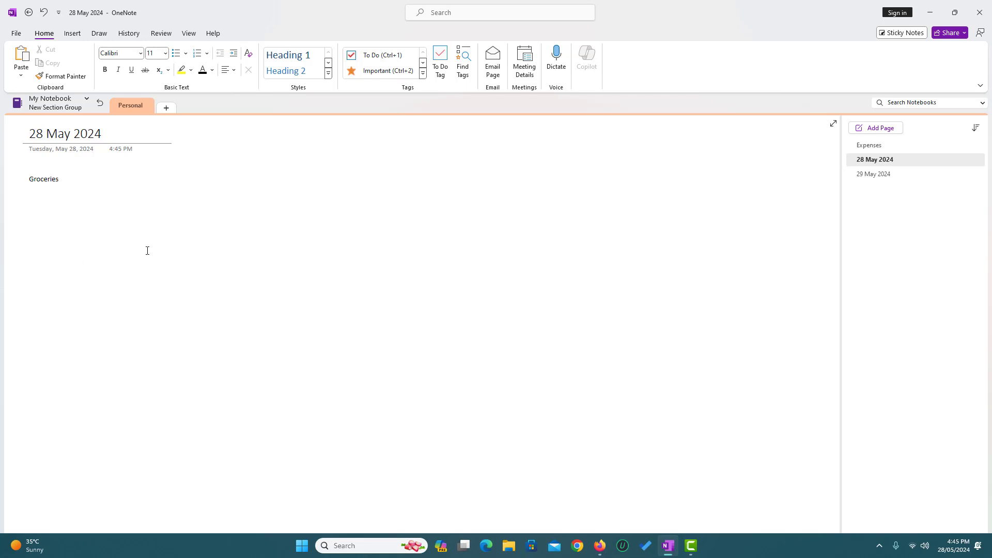
{"action": "right_click", "coordinate": [905, 160]}
{"action": "left_click", "coordinate": [826, 215]}
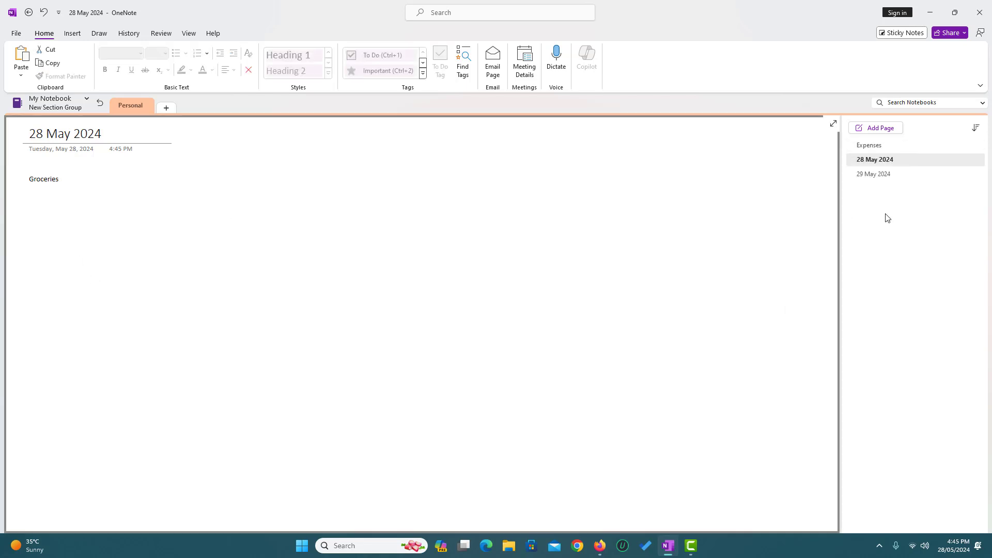
{"action": "right_click", "coordinate": [885, 214]}
{"action": "left_click", "coordinate": [922, 236]}
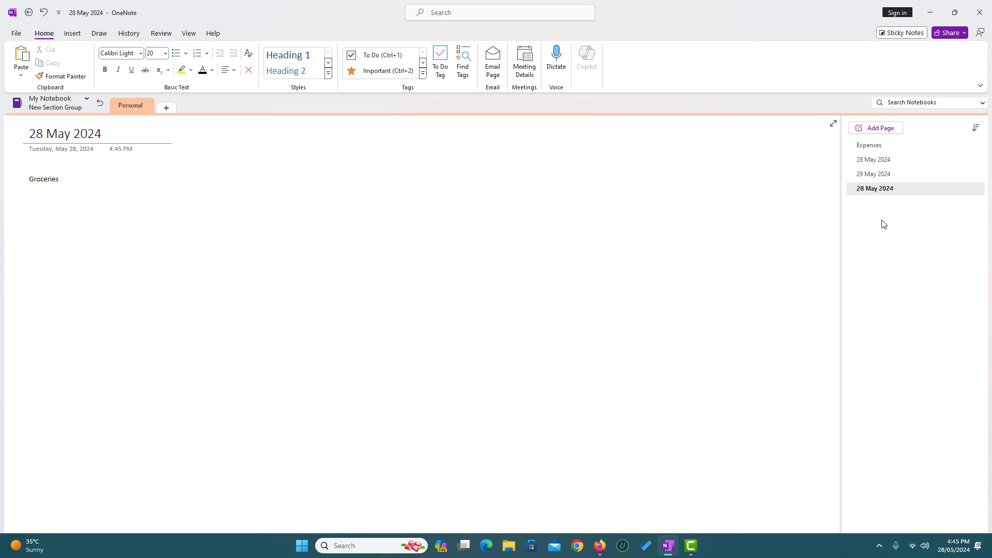
{"action": "double_click", "coordinate": [37, 135]}
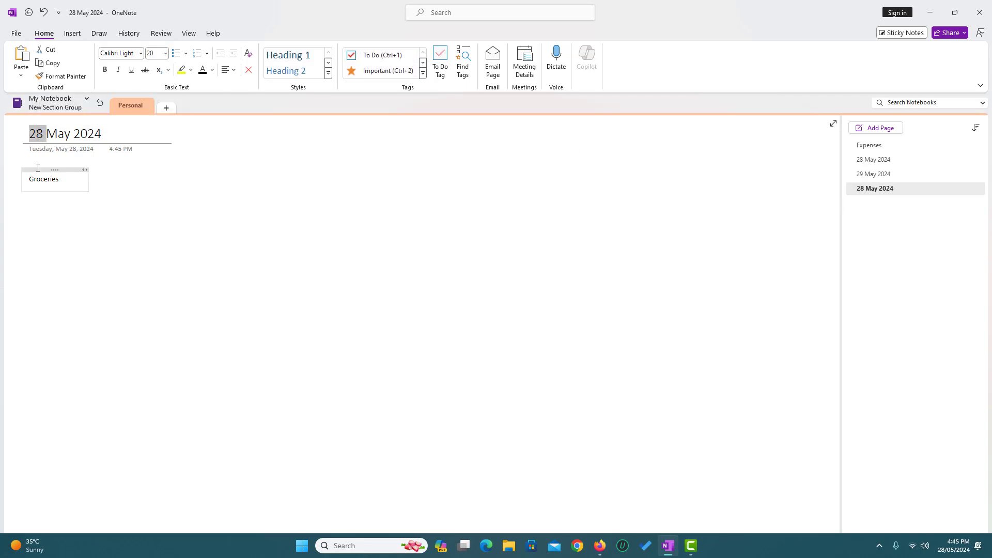
{"action": "type", "text": "30"}
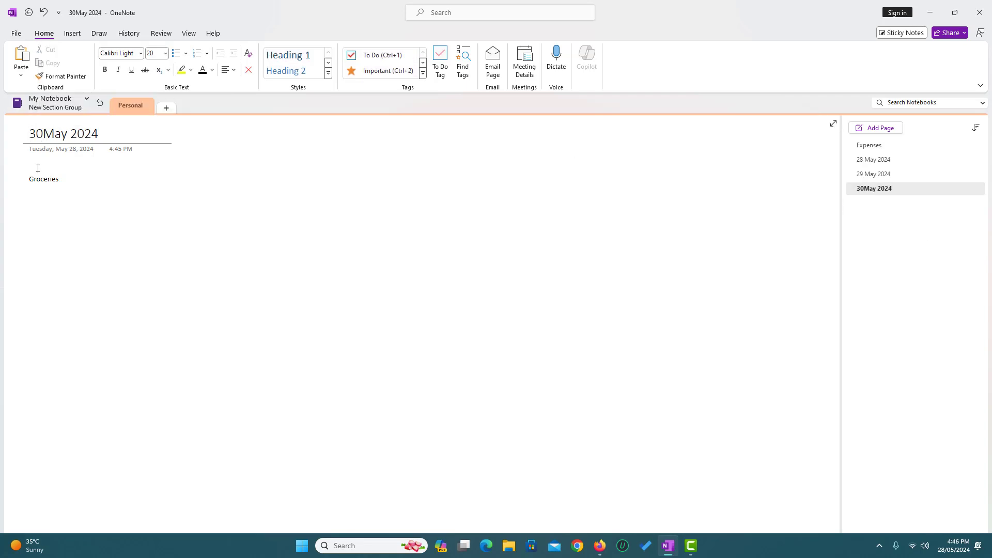
Resize the Groceries note, add blank lines, move it under the title, and return to Expenses.
{"action": "left_click", "coordinate": [65, 180]}
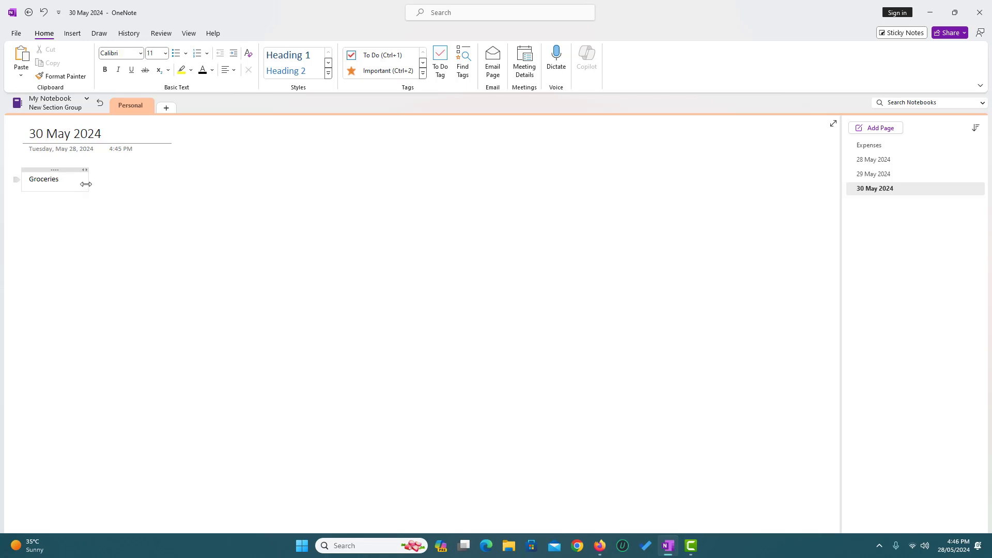
{"action": "left_click_drag", "start_coordinate": [86, 185], "coordinate": [787, 201]}
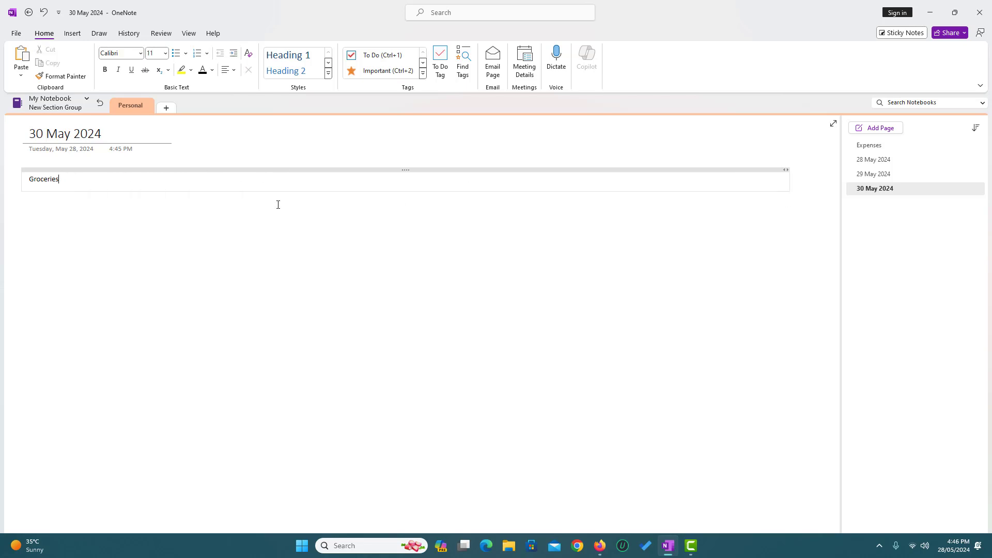
{"action": "left_click", "coordinate": [79, 184]}
{"action": "key", "text": "Return"}
{"action": "key", "text": "Return"}
{"action": "key", "text": "Return"}
{"action": "key", "text": "Return"}
{"action": "key", "text": "Return"}
{"action": "key", "text": "Return"}
{"action": "key", "text": "Return"}
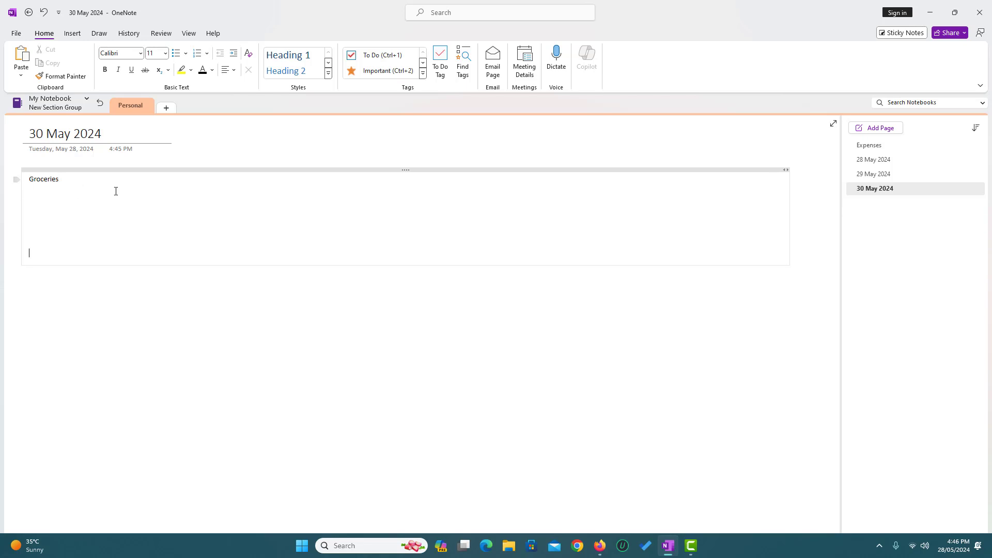
{"action": "left_click_drag", "start_coordinate": [790, 195], "coordinate": [781, 336]}
{"action": "left_click_drag", "start_coordinate": [401, 168], "coordinate": [402, 288]}
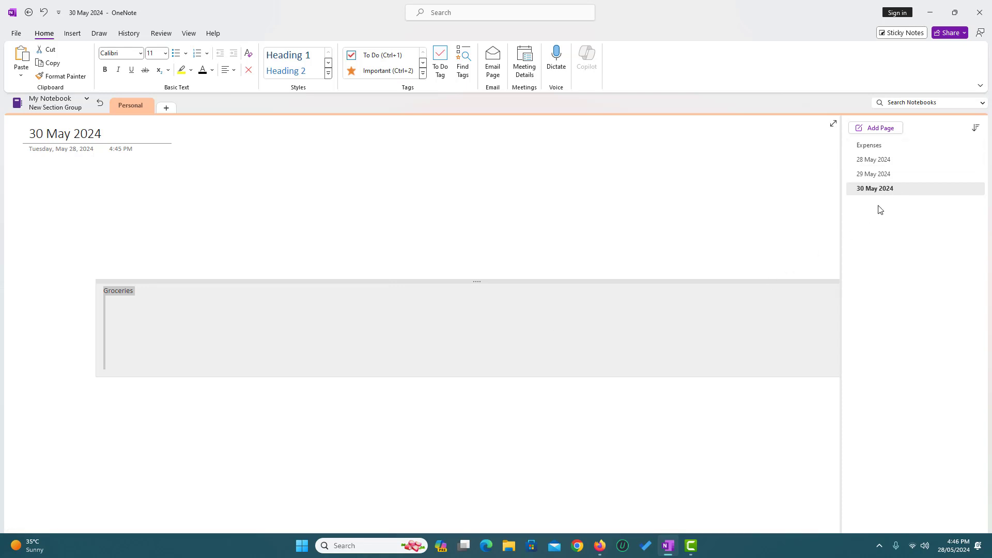
{"action": "left_click_drag", "start_coordinate": [167, 282], "coordinate": [94, 171]}
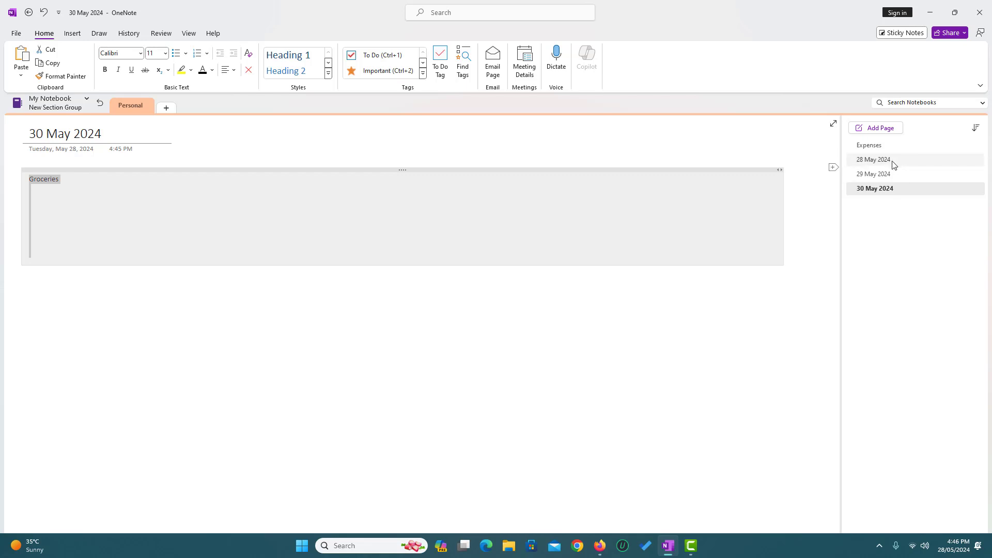
{"action": "left_click", "coordinate": [876, 146]}
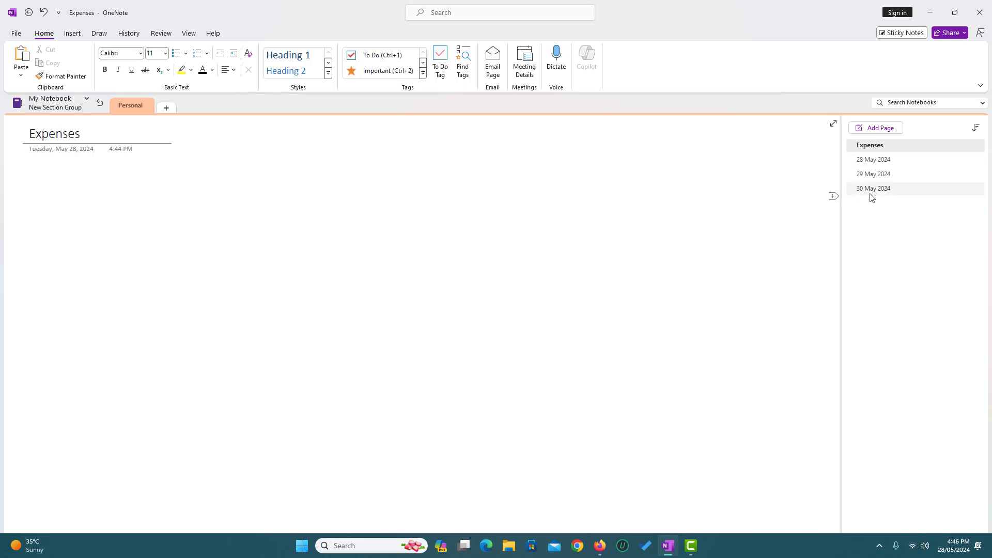
Make the 28, 29 and 30 May 2024 pages subpages of Expenses, then collapse and expand them.
{"action": "left_click", "coordinate": [884, 161]}
{"action": "right_click", "coordinate": [883, 159]}
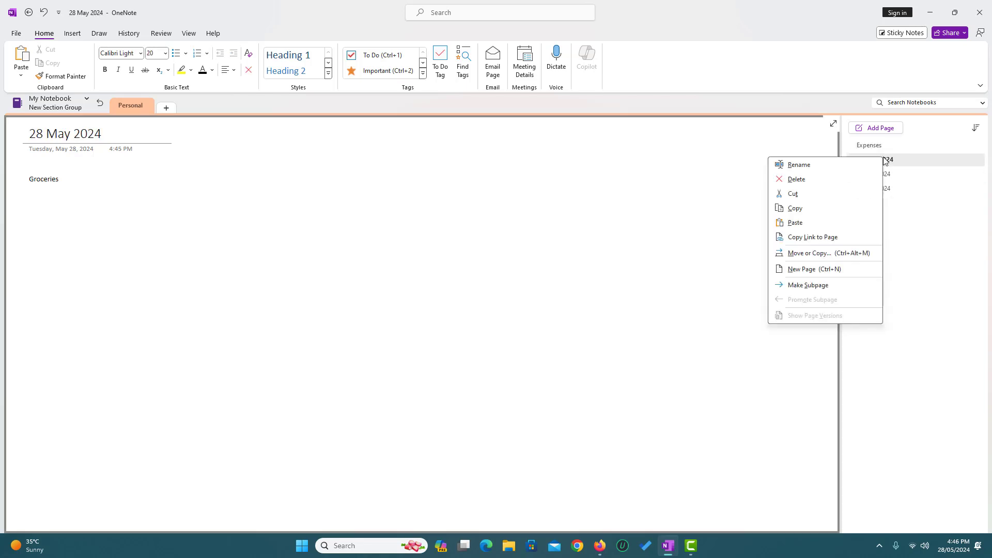
{"action": "left_click", "coordinate": [815, 285]}
{"action": "left_click", "coordinate": [907, 175]}
{"action": "right_click", "coordinate": [909, 176]}
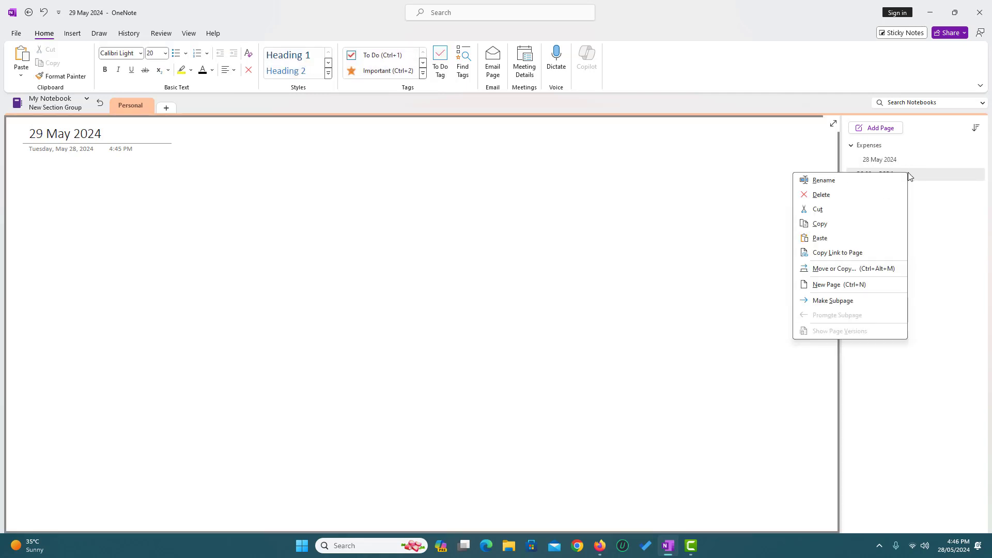
{"action": "left_click", "coordinate": [852, 303]}
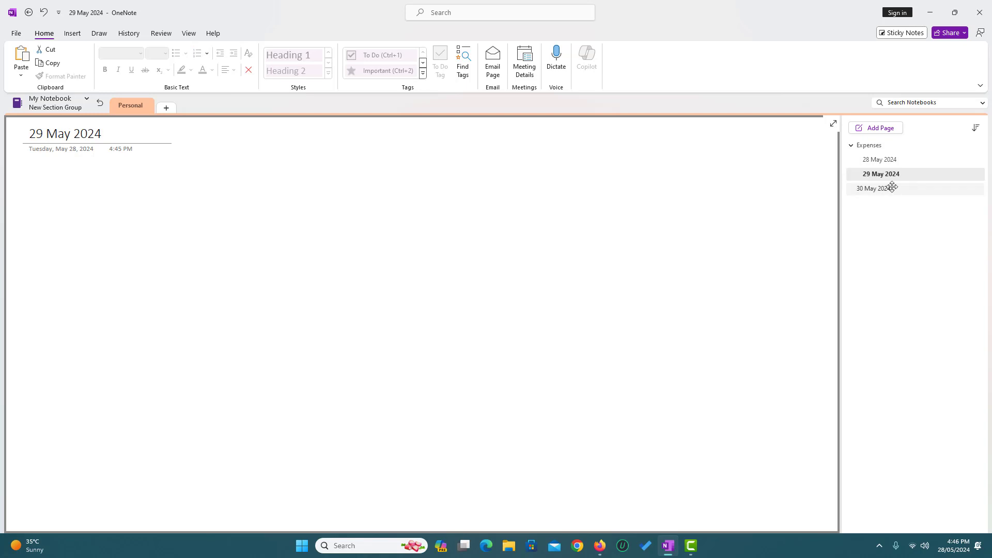
{"action": "left_click", "coordinate": [893, 188]}
{"action": "right_click", "coordinate": [892, 189]}
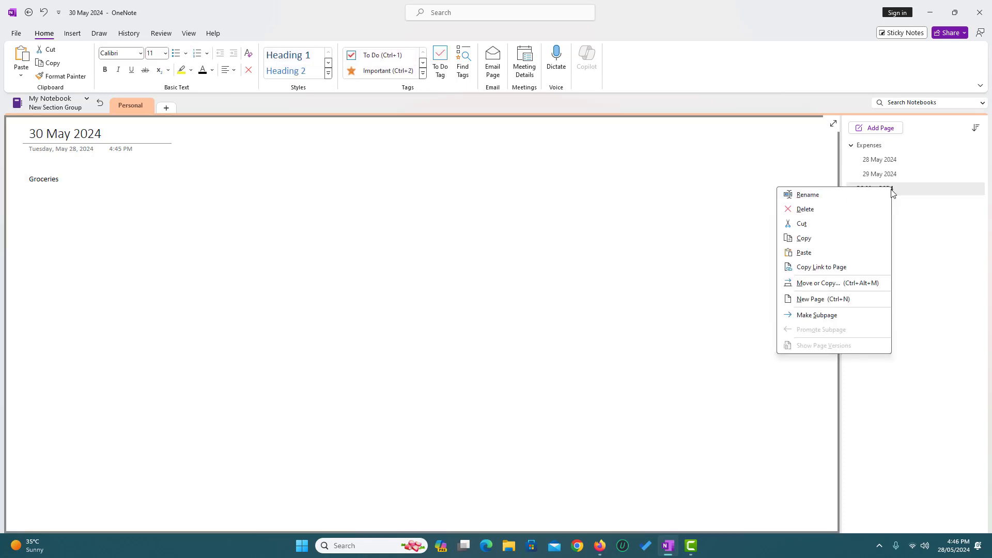
{"action": "left_click", "coordinate": [833, 320]}
{"action": "left_click", "coordinate": [851, 145]}
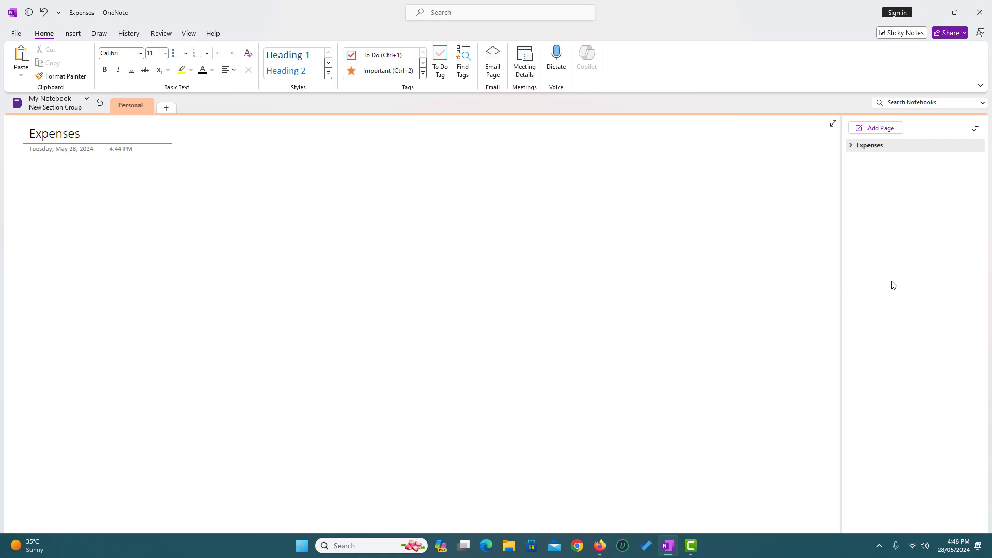
{"action": "left_click", "coordinate": [851, 145]}
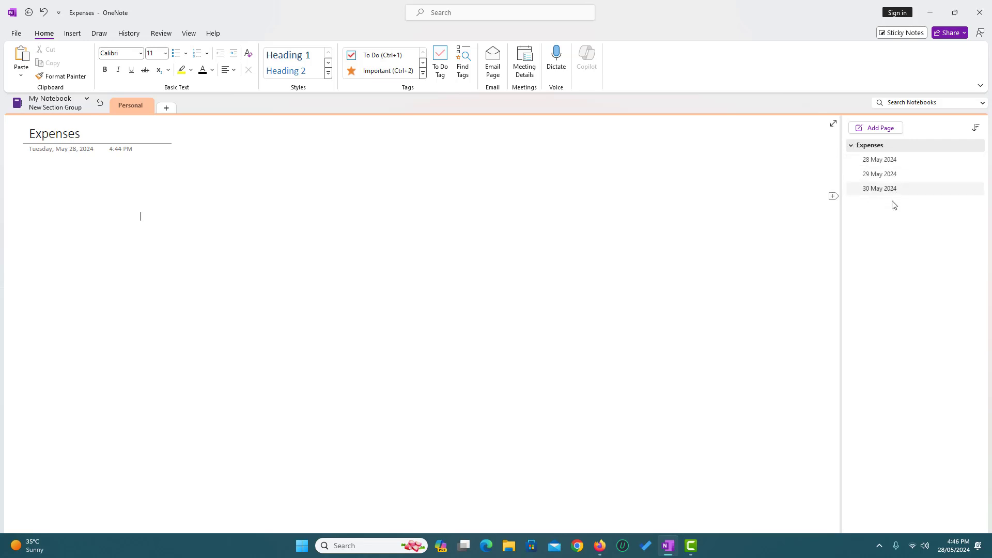
Add a section named Recipes to the group and open its untitled page.
{"action": "left_click", "coordinate": [170, 111]}
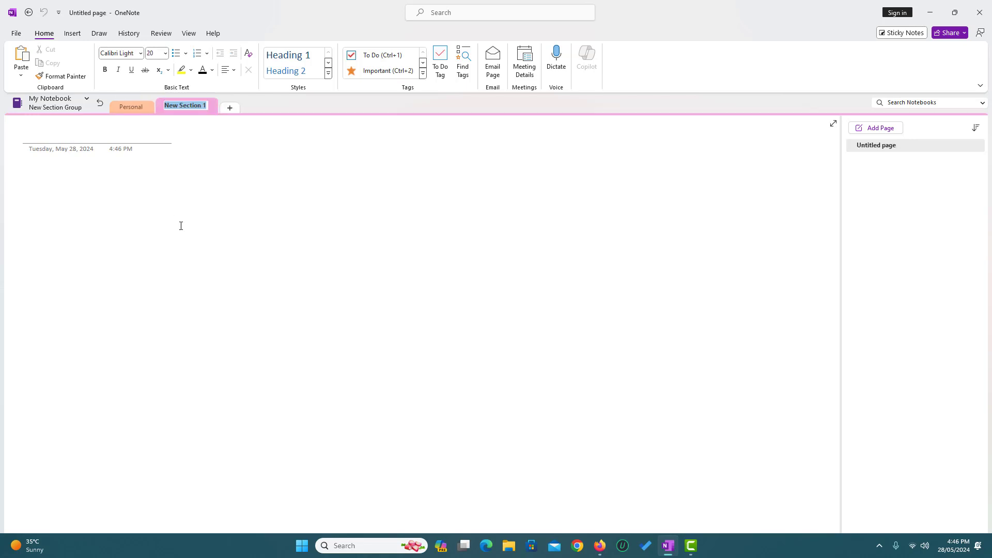
{"action": "type", "text": "Recipes"}
{"action": "key", "text": "Return"}
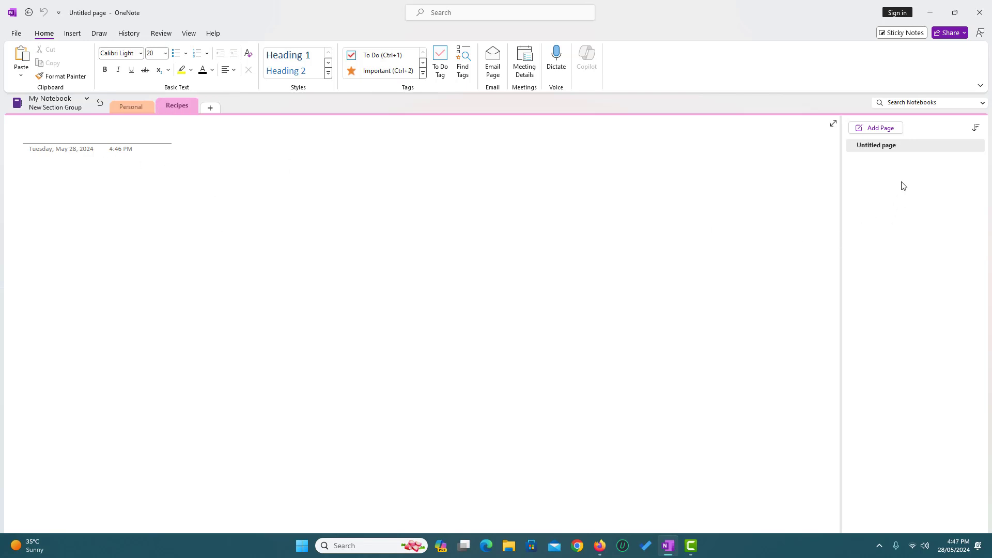
{"action": "left_click", "coordinate": [878, 146]}
Return to the top-level sections and title the New Section 1 page 'Meeting notes 28th May 2024'.
{"action": "left_click", "coordinate": [100, 107]}
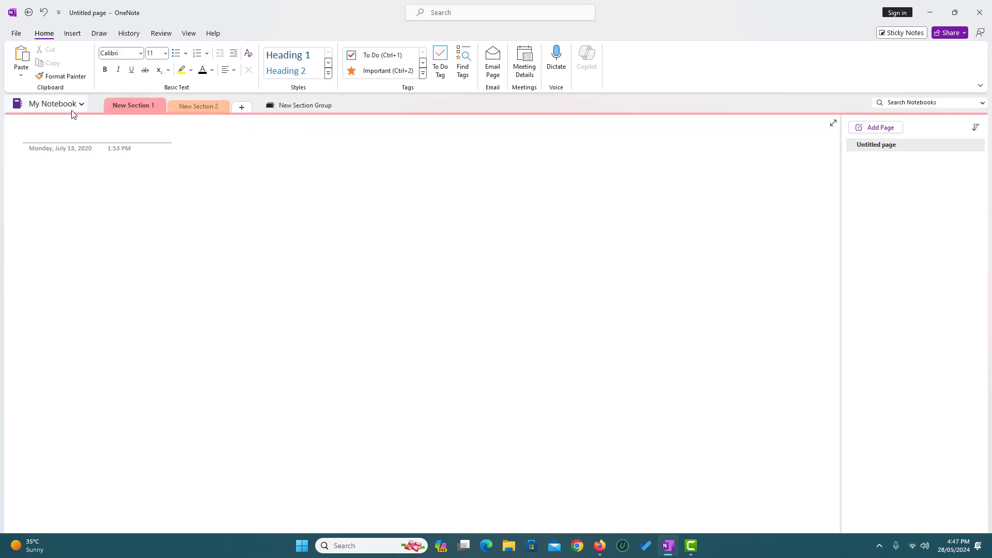
{"action": "left_click", "coordinate": [126, 134]}
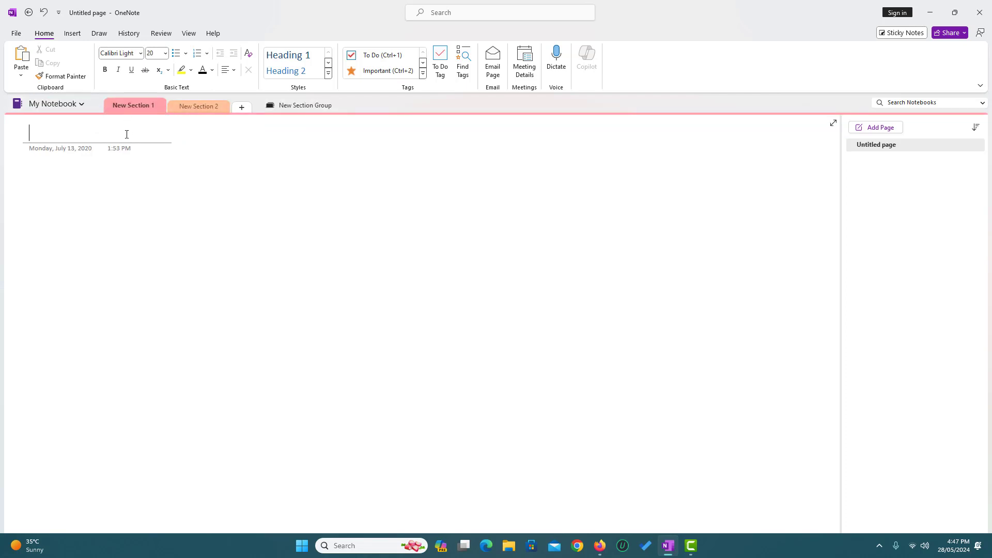
{"action": "type", "text": "Meeting"}
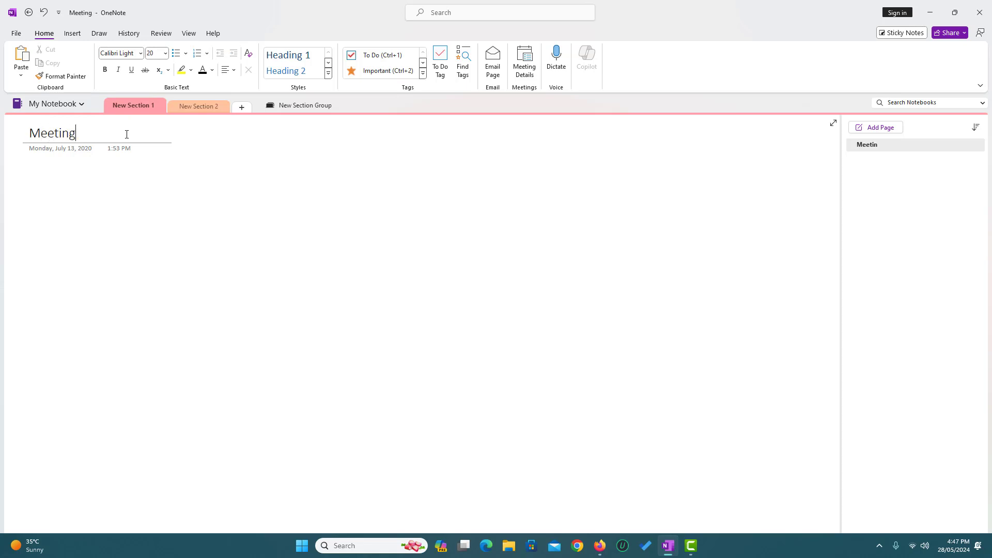
{"action": "type", "text": " notes 28th"}
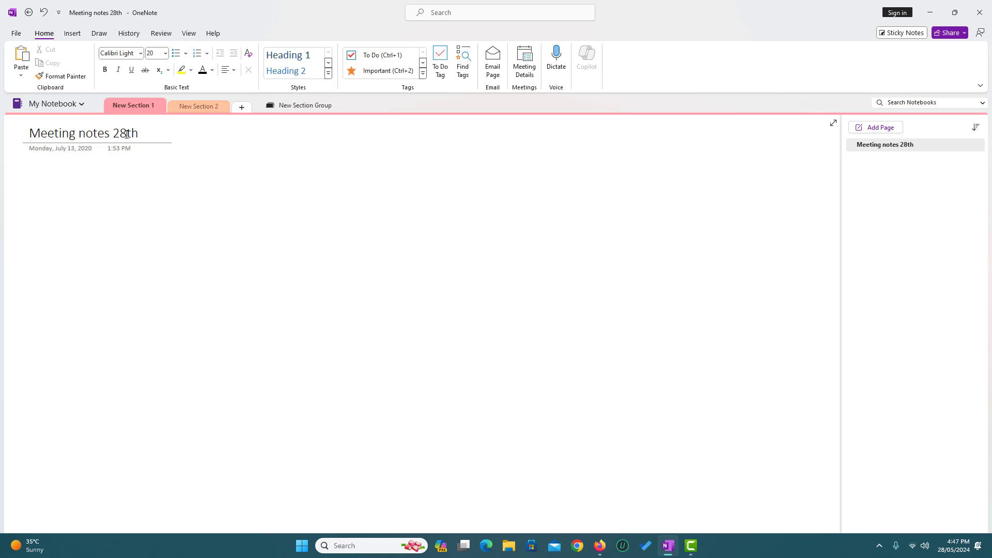
{"action": "type", "text": " May 2024"}
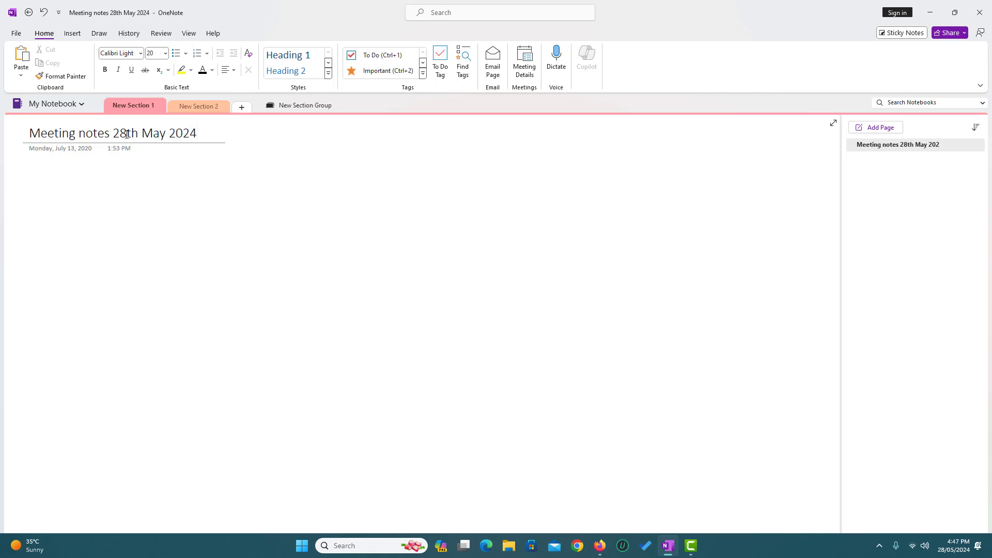
{"action": "left_click", "coordinate": [161, 176]}
Add a To Do checklist with items Mr. A, Mr. B, Ms C and Ms D.
{"action": "left_click", "coordinate": [382, 55]}
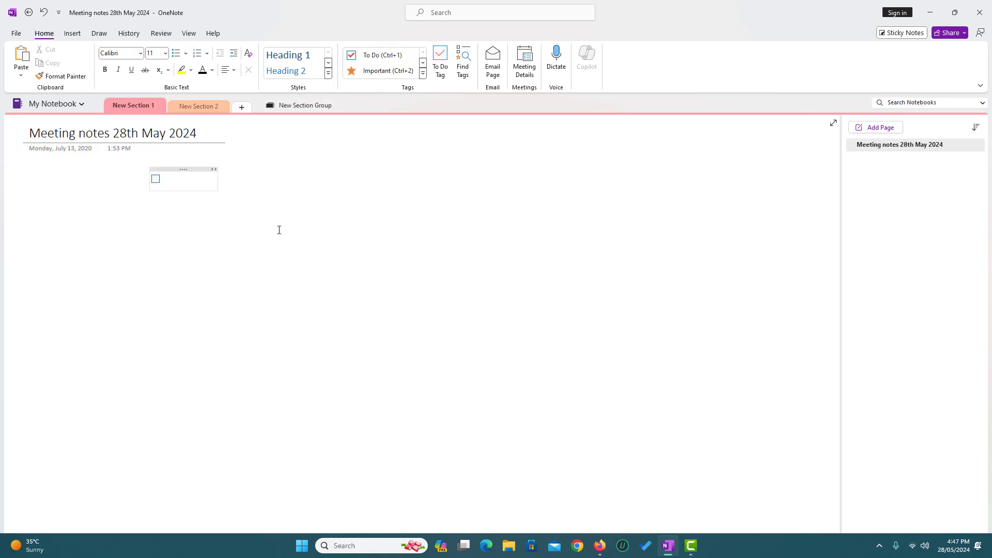
{"action": "type", "text": "Mr. A"}
{"action": "key", "text": "Return"}
{"action": "type", "text": "Mr. B"}
{"action": "key", "text": "Return"}
{"action": "type", "text": "Ms C"}
{"action": "key", "text": "Return"}
{"action": "type", "text": "Ms"}
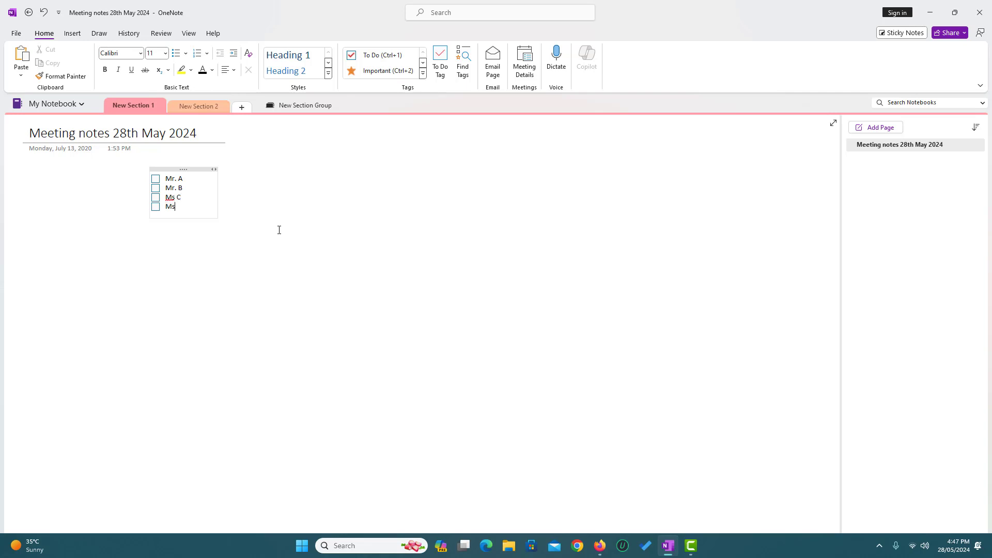
{"action": "type", "text": " D"}
Tick the Mr. A and Ms C to-do items.
{"action": "left_click", "coordinate": [155, 179]}
{"action": "left_click", "coordinate": [156, 197]}
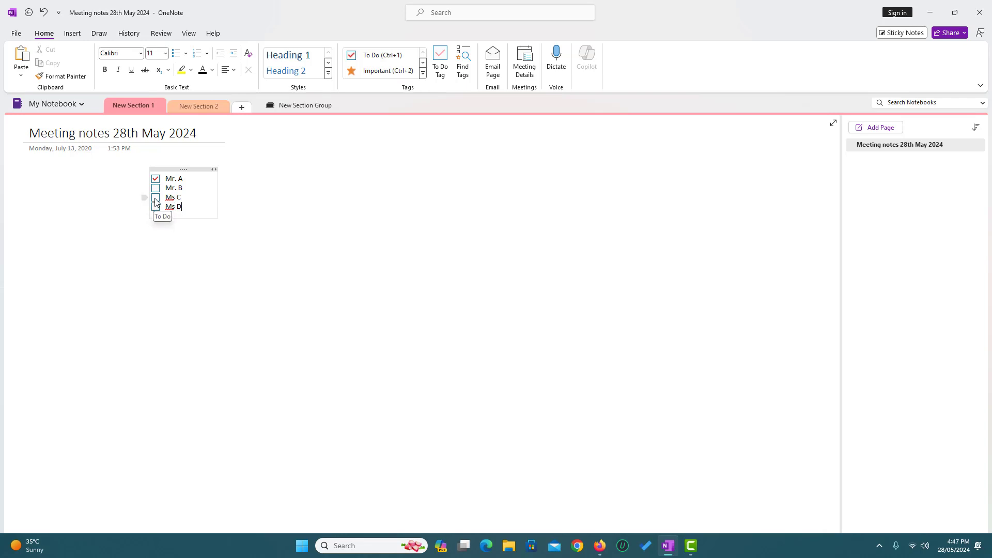
{"action": "left_click", "coordinate": [140, 302]}
{"action": "right_click", "coordinate": [939, 150]}
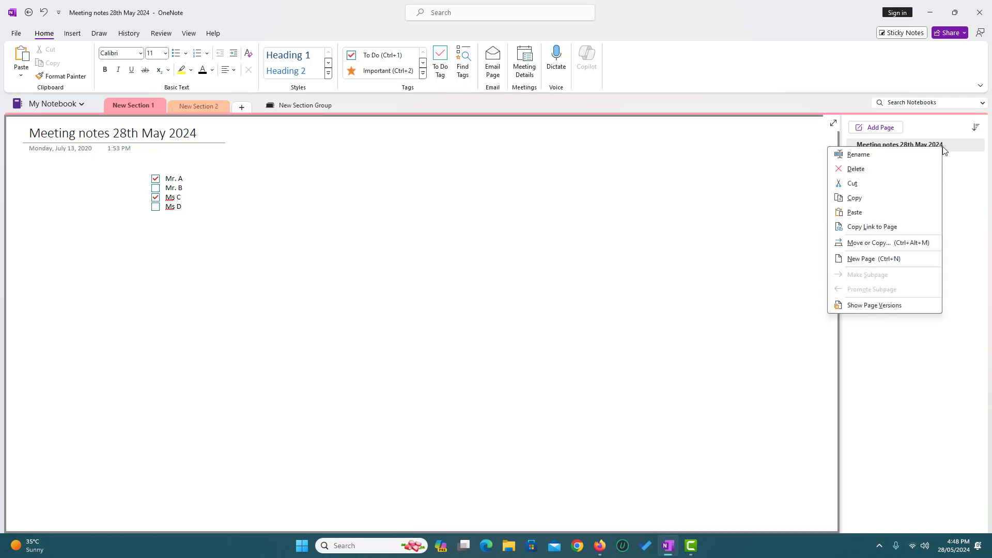
{"action": "left_click", "coordinate": [178, 262]}
{"action": "left_click", "coordinate": [193, 210]}
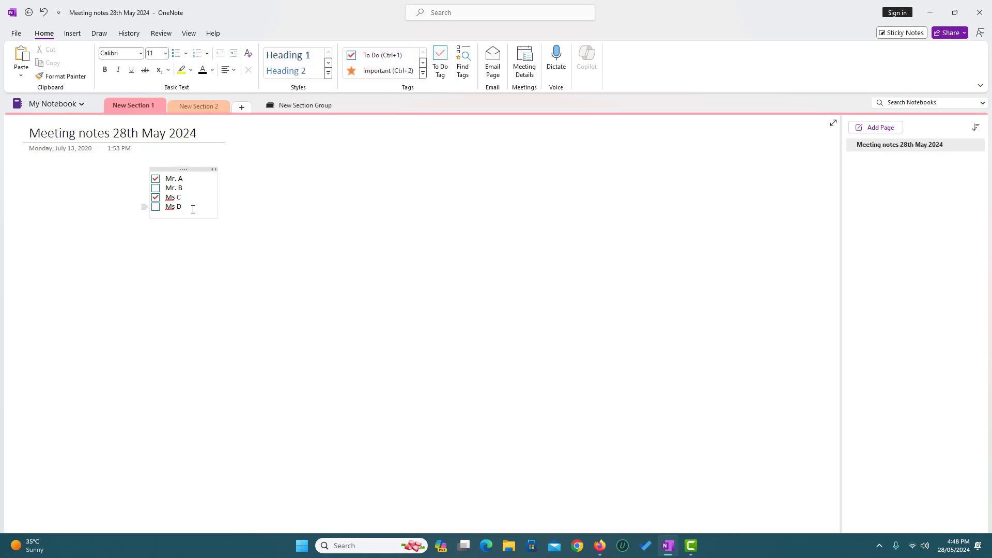
Widen the checklist note and type 'Discuss vendor details and budget details with the team' below it.
{"action": "left_click_drag", "start_coordinate": [217, 204], "coordinate": [833, 213]}
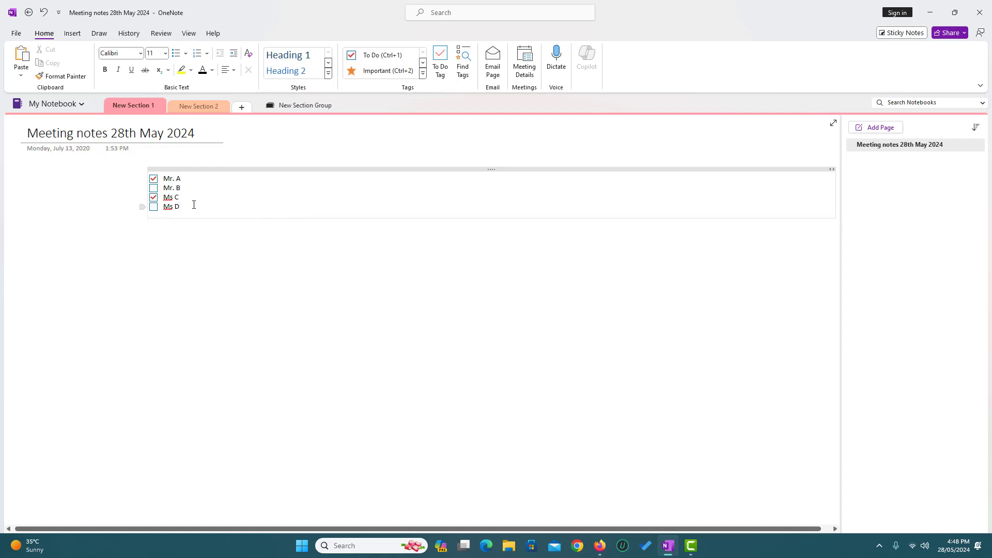
{"action": "key", "text": "Return"}
{"action": "key", "text": "Return"}
{"action": "key", "text": "Return"}
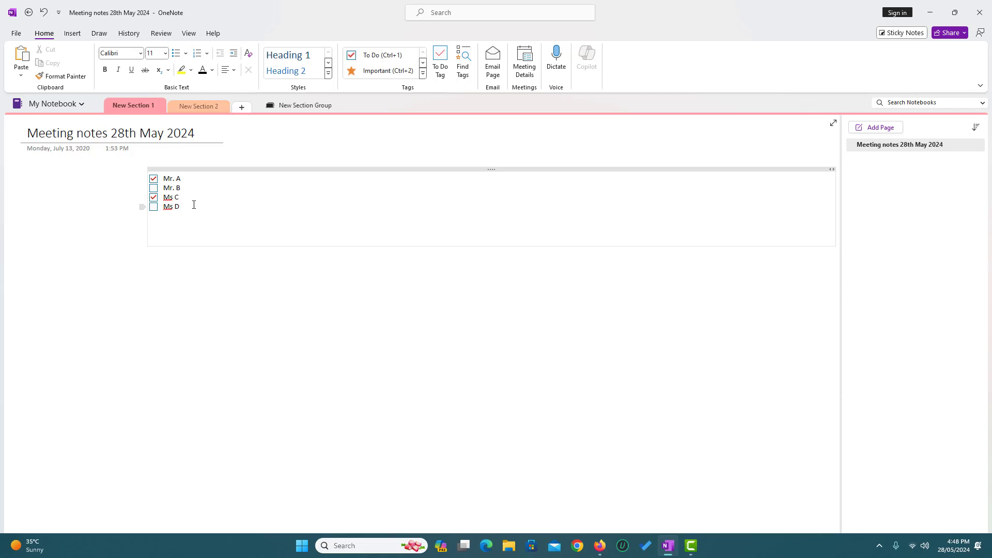
{"action": "type", "text": "c"}
{"action": "key", "text": "BackSpace"}
{"action": "type", "text": "Discuss vendor details and budget detail"}
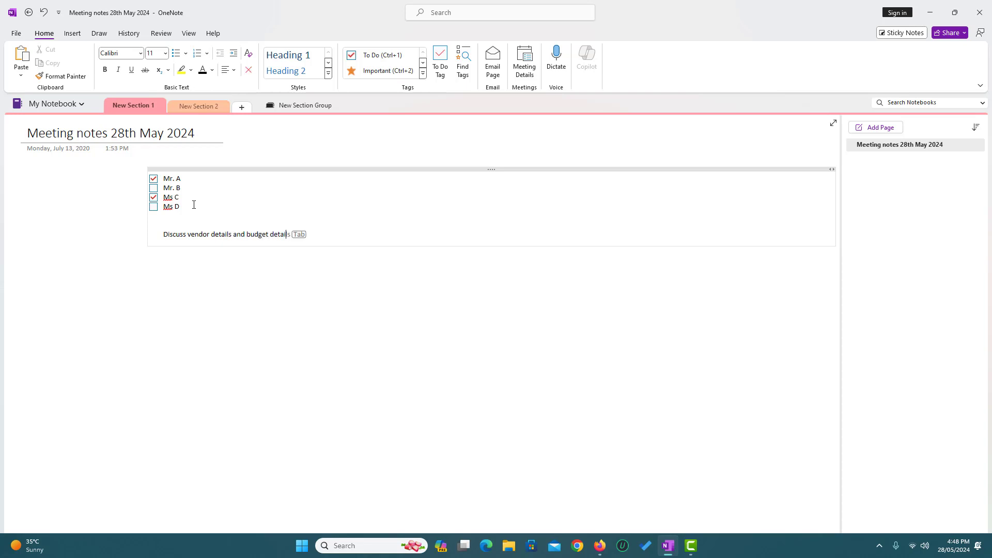
{"action": "type", "text": "s with the team"}
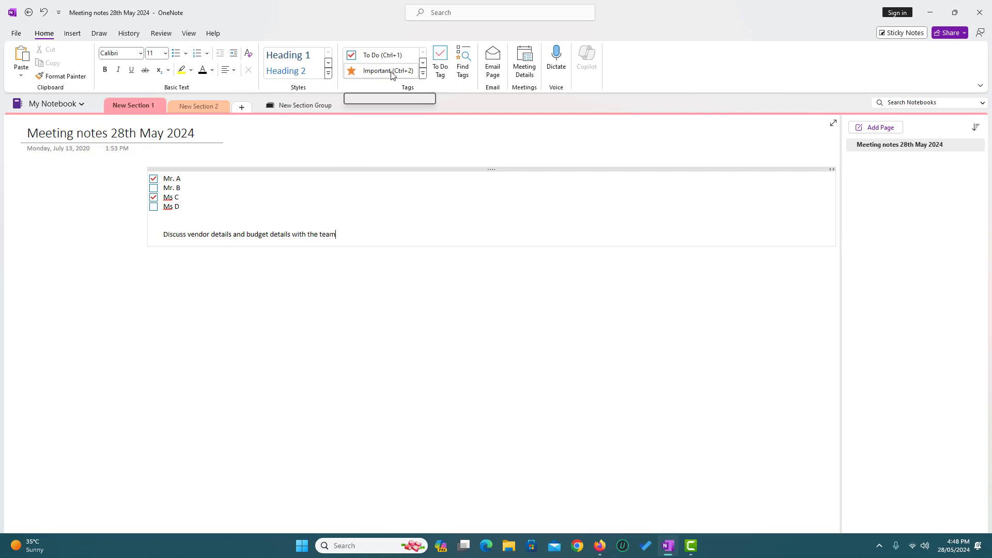
Tag the discussion line Remember for later and add question-tagged lines Q1 and Q2.
{"action": "left_click", "coordinate": [422, 73]}
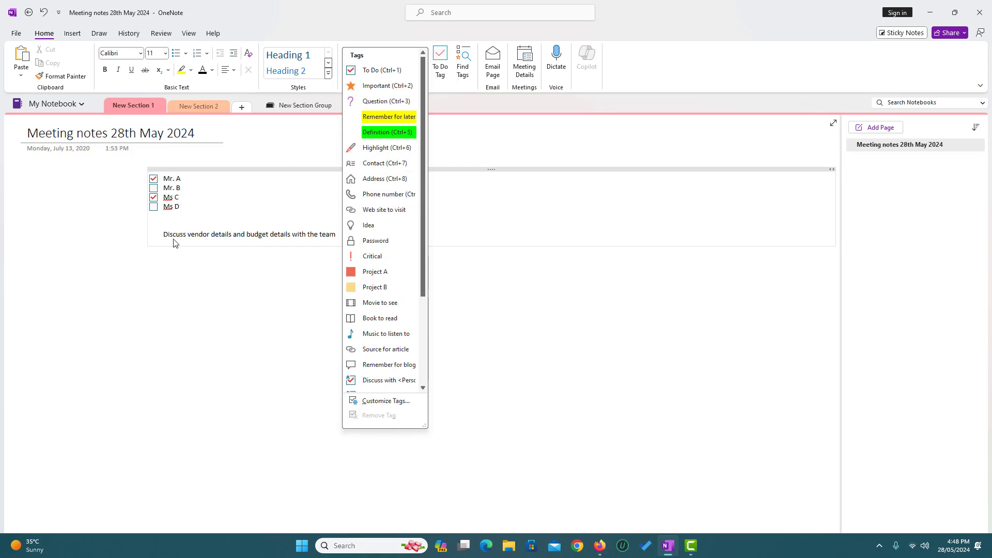
{"action": "left_click", "coordinate": [381, 116]}
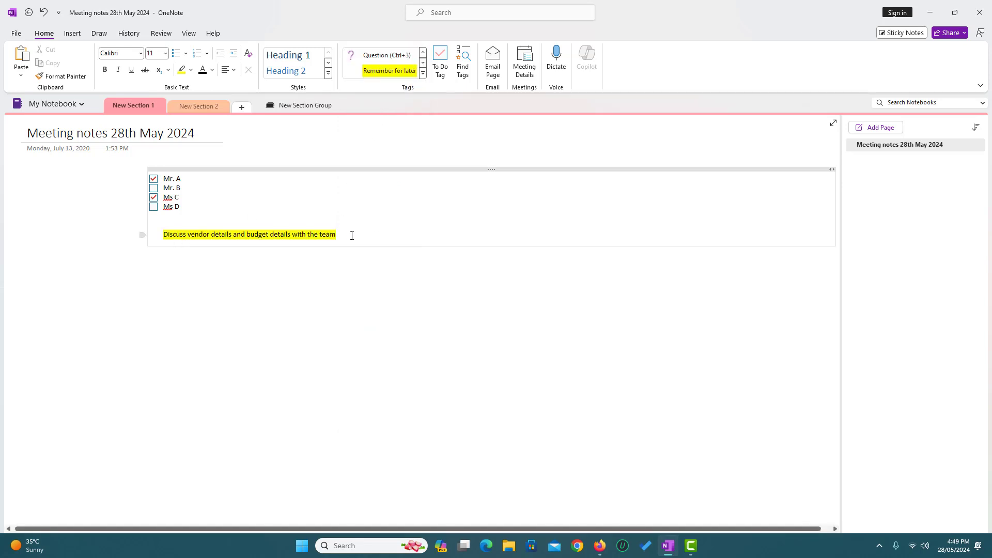
{"action": "key", "text": "Return"}
{"action": "key", "text": "Return"}
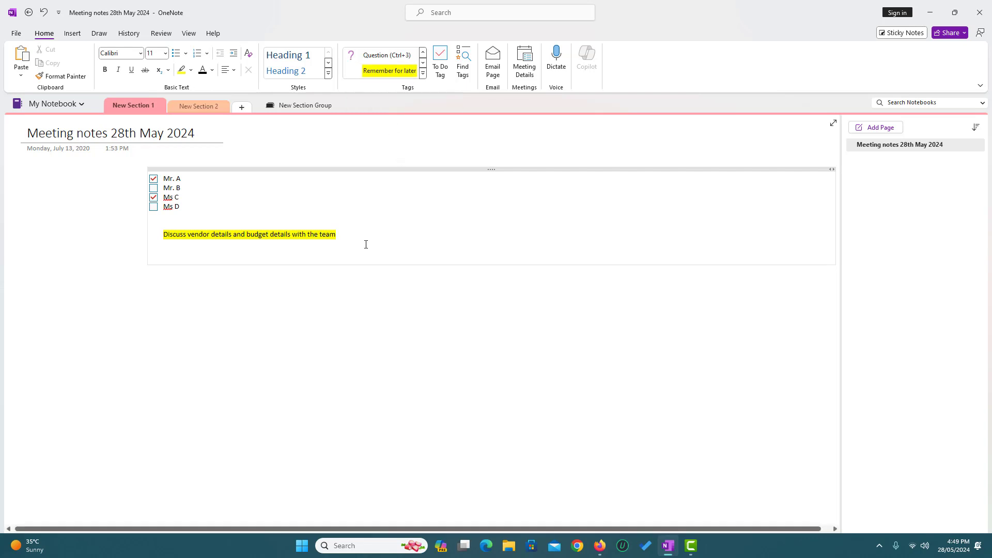
{"action": "left_click", "coordinate": [388, 55]}
{"action": "type", "text": "Q1"}
{"action": "key", "text": "Return"}
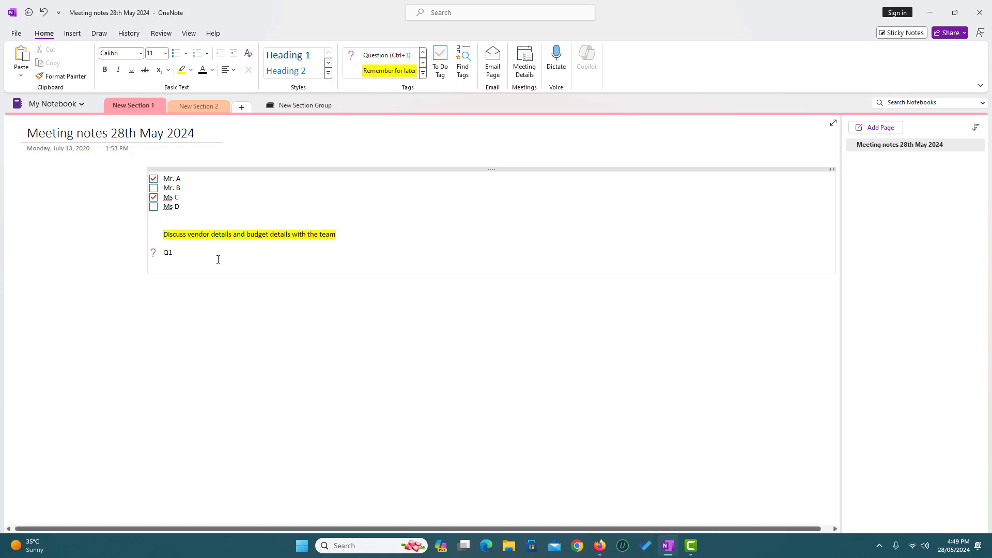
{"action": "type", "text": "Q"}
{"action": "left_click_drag", "start_coordinate": [177, 263], "coordinate": [157, 262]}
{"action": "left_click", "coordinate": [382, 56]}
{"action": "left_click", "coordinate": [187, 274]}
{"action": "key", "text": "Return"}
{"action": "key", "text": "Return"}
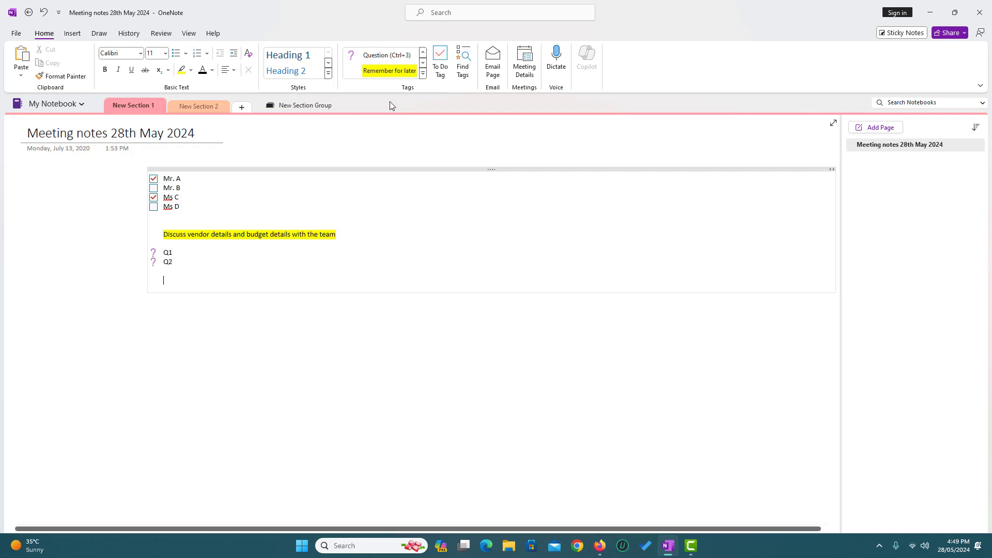
Add a Phone number tagged line and enter the contact's phone number, fixing a missing digit.
{"action": "left_click", "coordinate": [423, 73]}
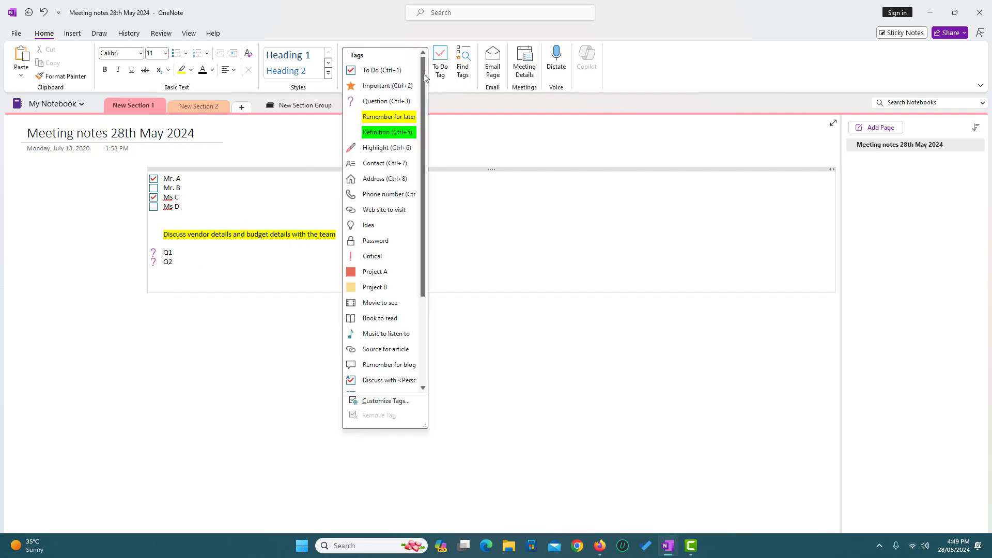
{"action": "left_click", "coordinate": [379, 195]}
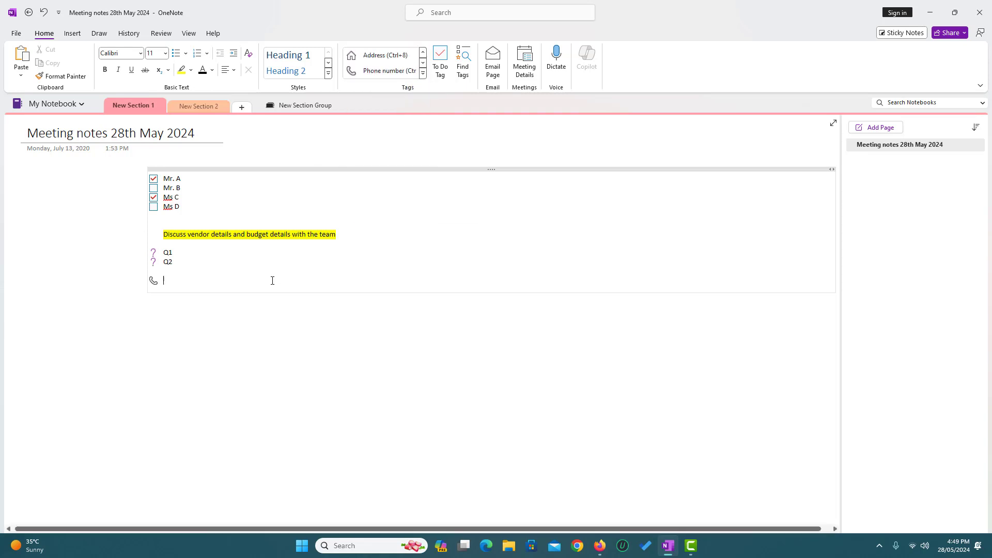
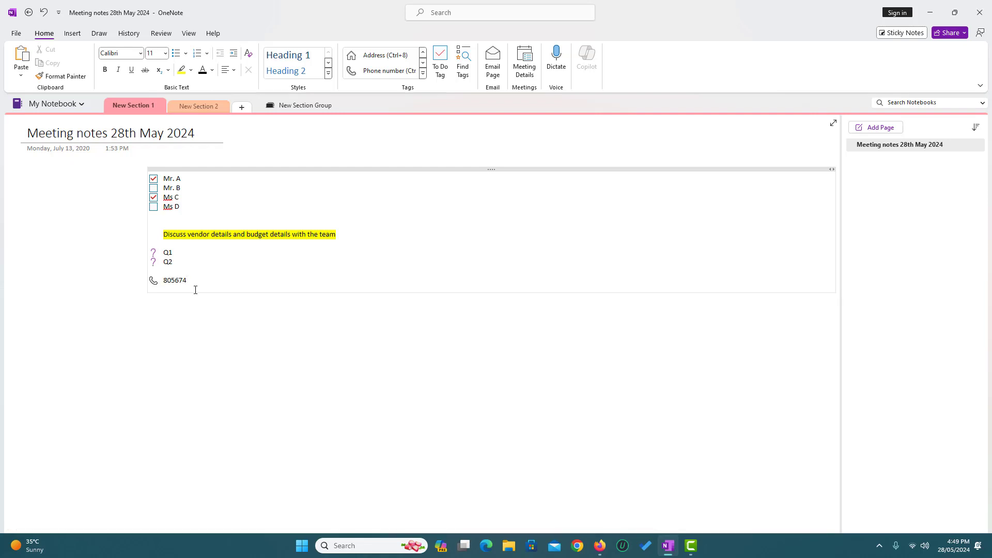
{"action": "left_click", "coordinate": [187, 280]}
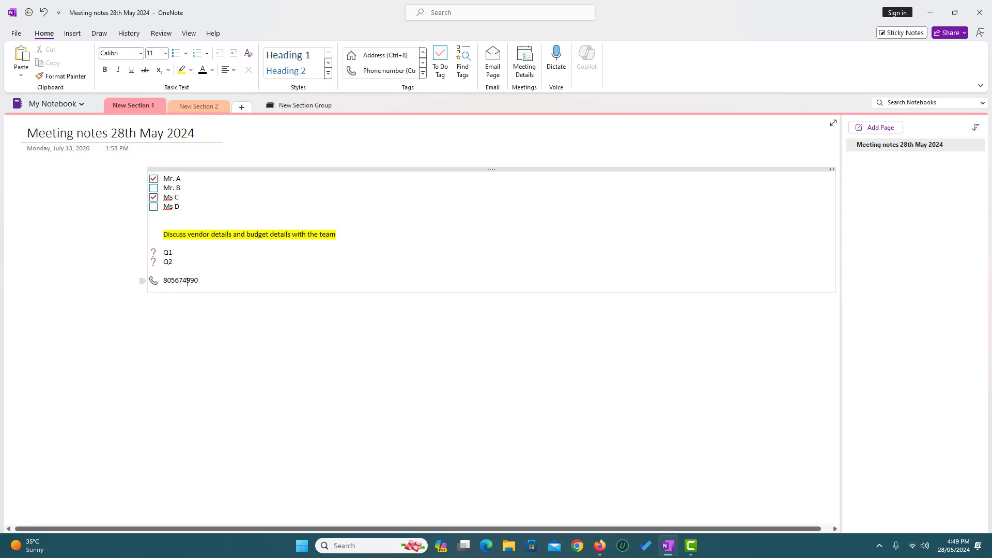
{"action": "type", "text": "8"}
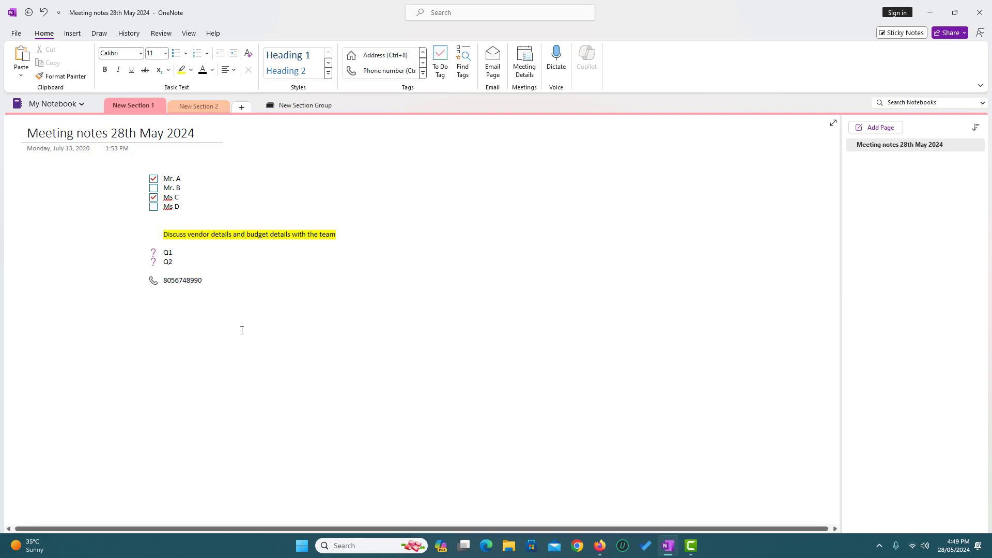
{"action": "left_click", "coordinate": [223, 277]}
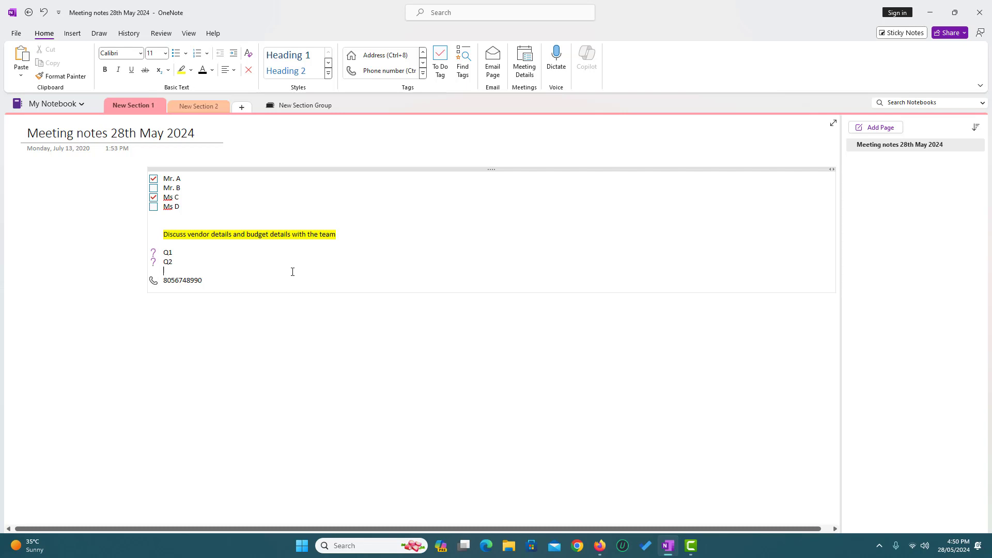
{"action": "left_click", "coordinate": [463, 69]}
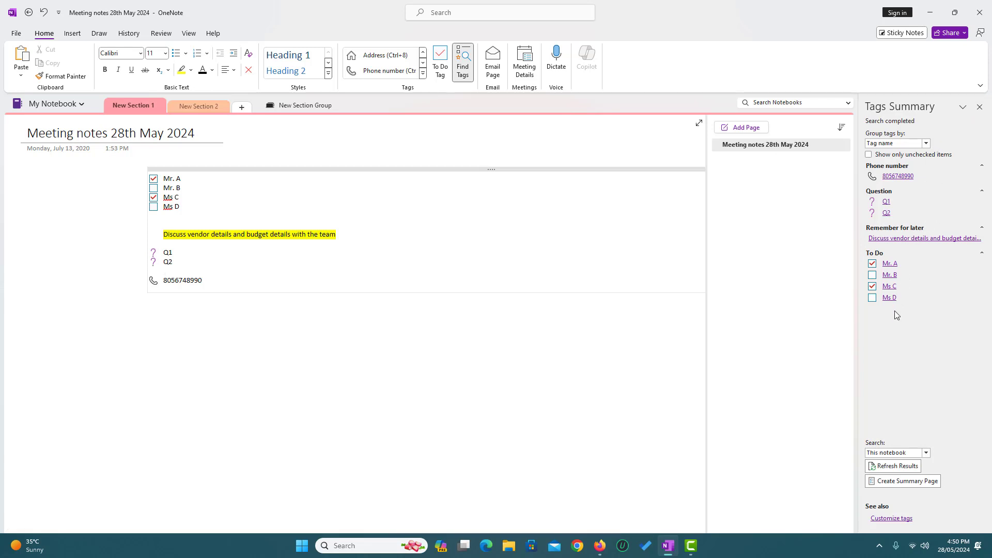
{"action": "left_click", "coordinate": [887, 202]}
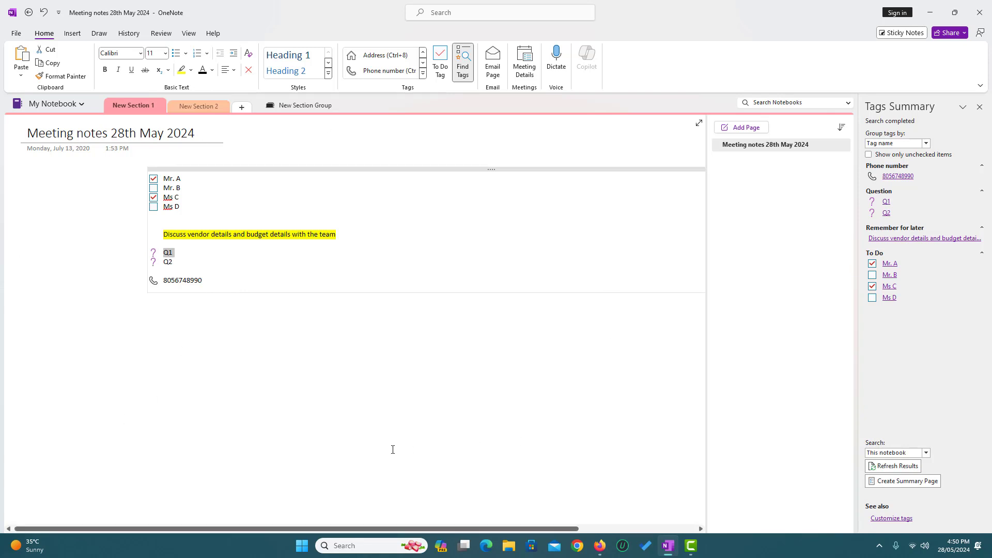
{"action": "left_click", "coordinate": [978, 109]}
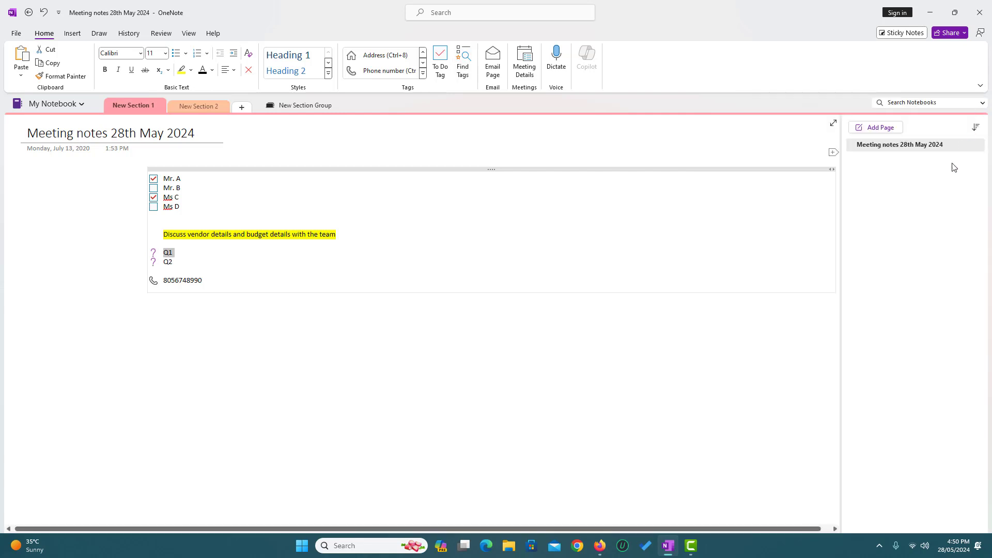
Paste a copy of the Meeting notes 28th May 2024 page and change its date to 29th.
{"action": "right_click", "coordinate": [881, 149]}
{"action": "left_click", "coordinate": [801, 198]}
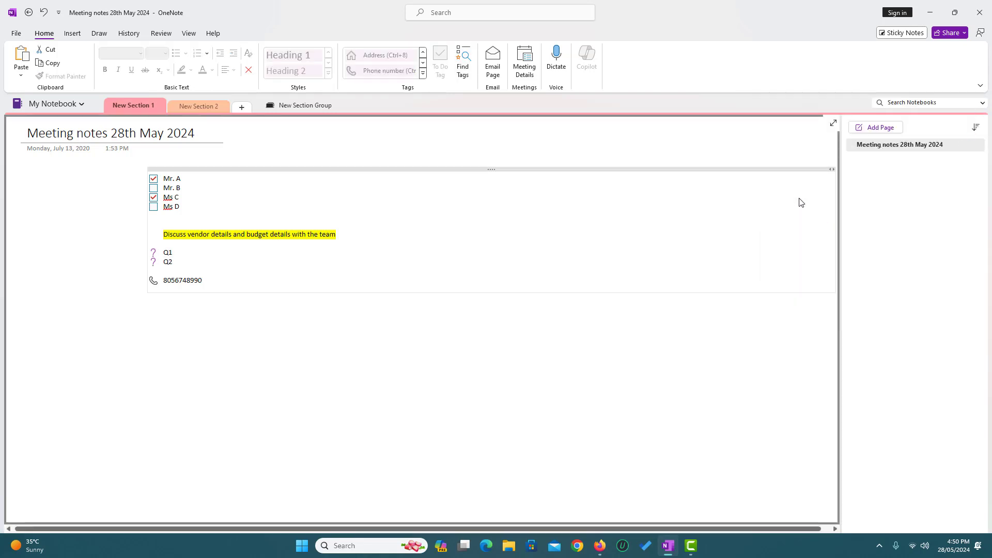
{"action": "right_click", "coordinate": [879, 165]}
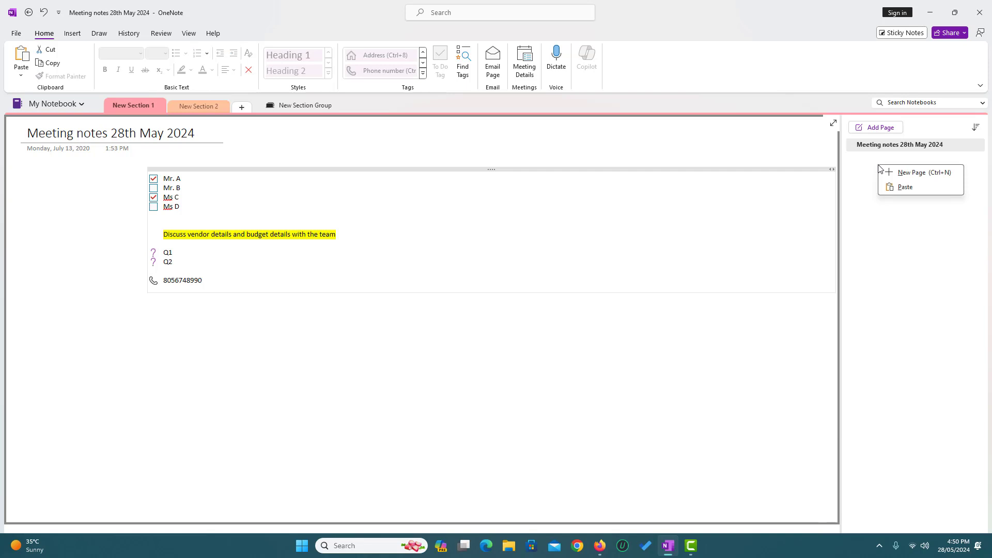
{"action": "left_click", "coordinate": [901, 188]}
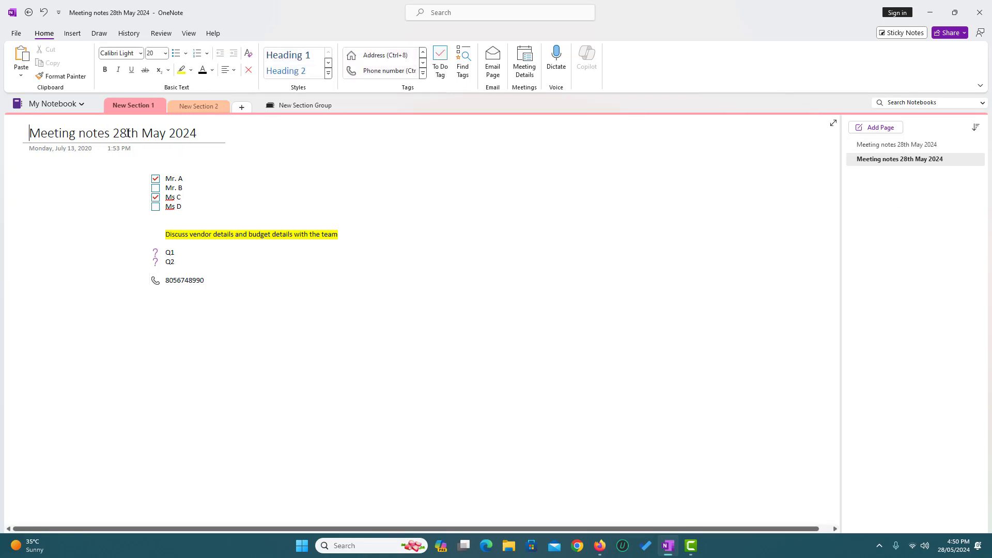
{"action": "key", "text": "BackSpace"}
{"action": "type", "text": "9"}
{"action": "left_click", "coordinate": [190, 340]}
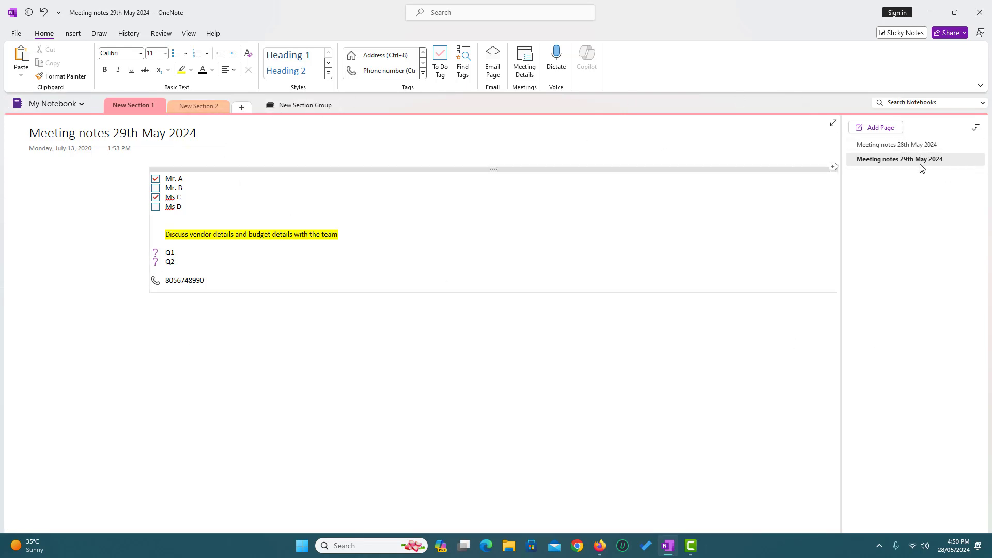
{"action": "left_click", "coordinate": [281, 105]}
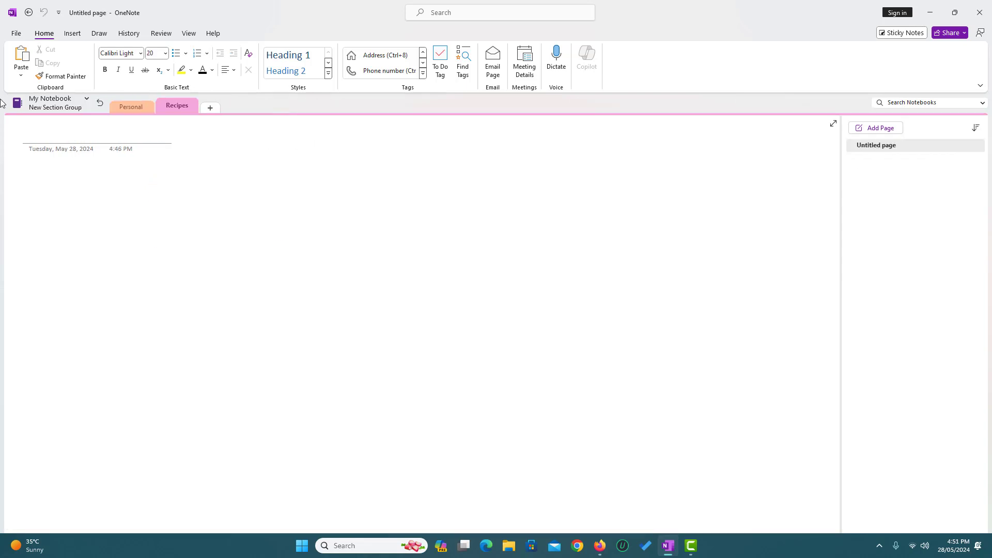
{"action": "left_click", "coordinate": [137, 107]}
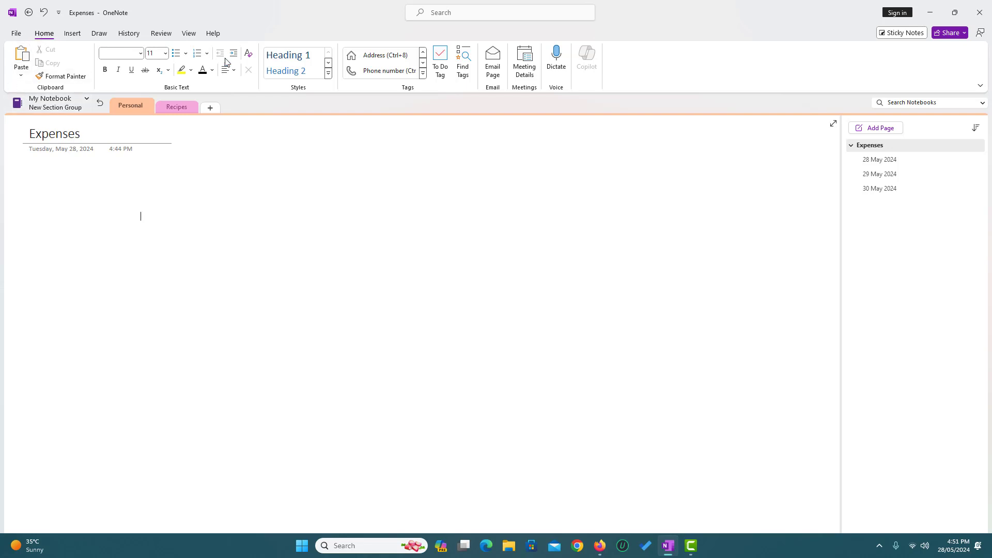
{"action": "left_click", "coordinate": [140, 215]}
{"action": "left_click", "coordinate": [100, 104]}
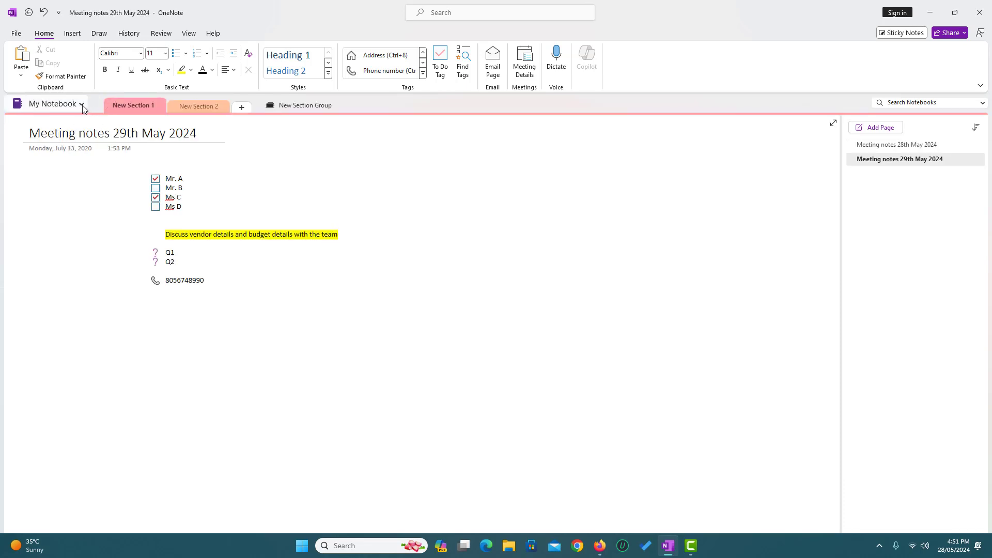
{"action": "left_click", "coordinate": [83, 106]}
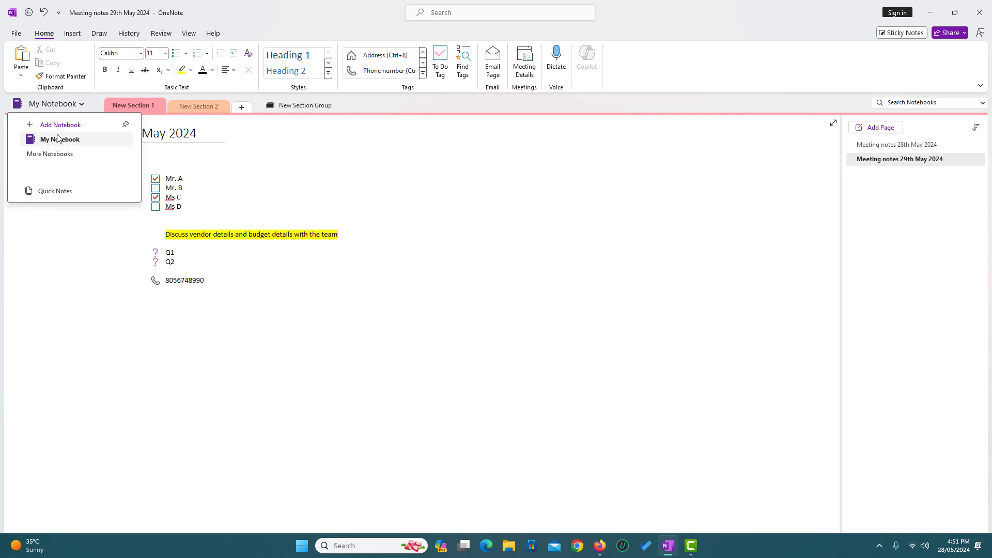
{"action": "left_click", "coordinate": [317, 161]}
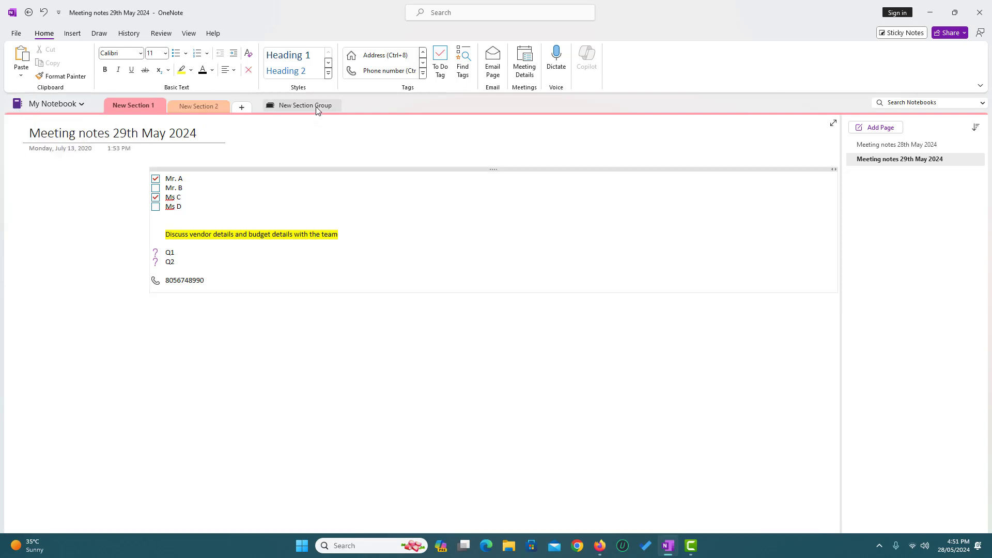
{"action": "left_click", "coordinate": [318, 106]}
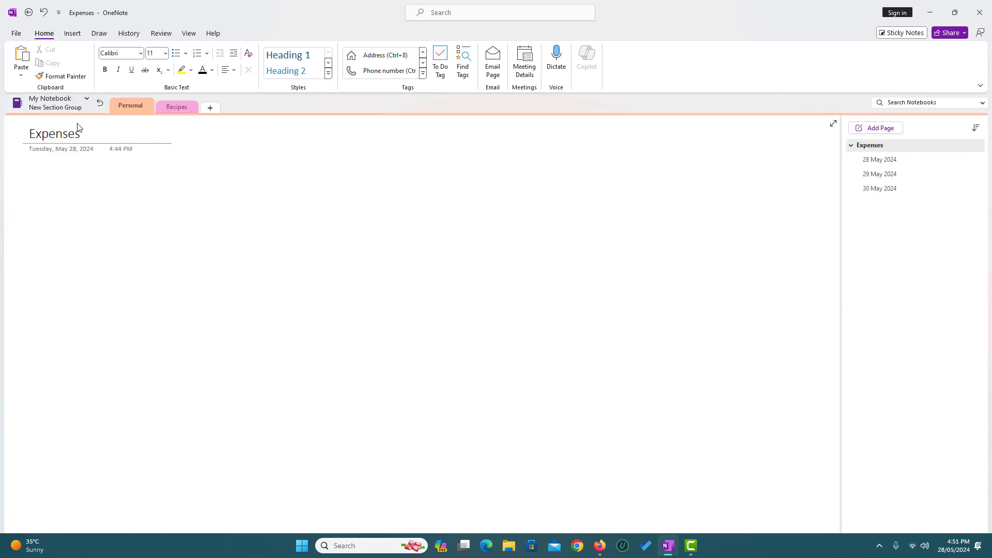
{"action": "left_click", "coordinate": [101, 106]}
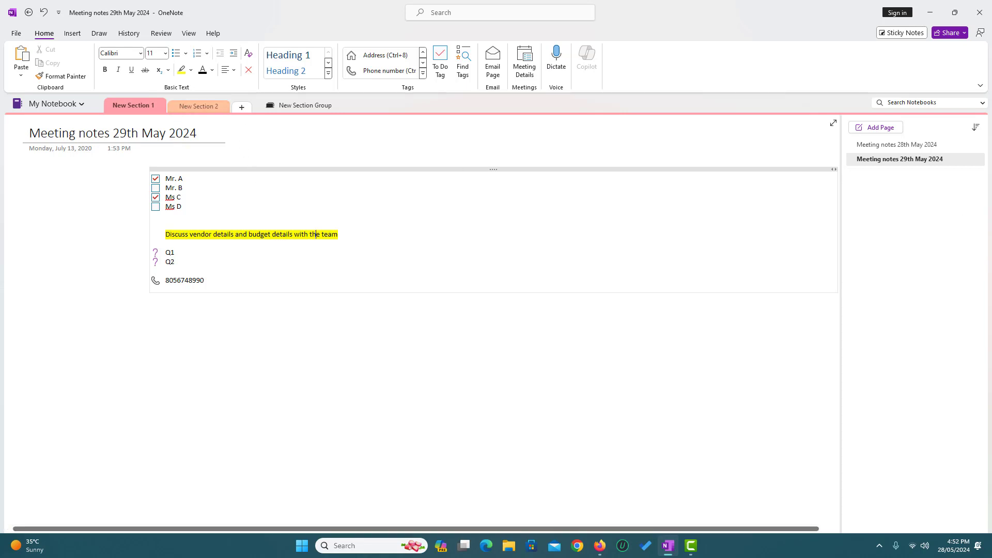
On a new page, dictate a sentence about how the dictation tool types speech.
{"action": "left_click", "coordinate": [881, 128]}
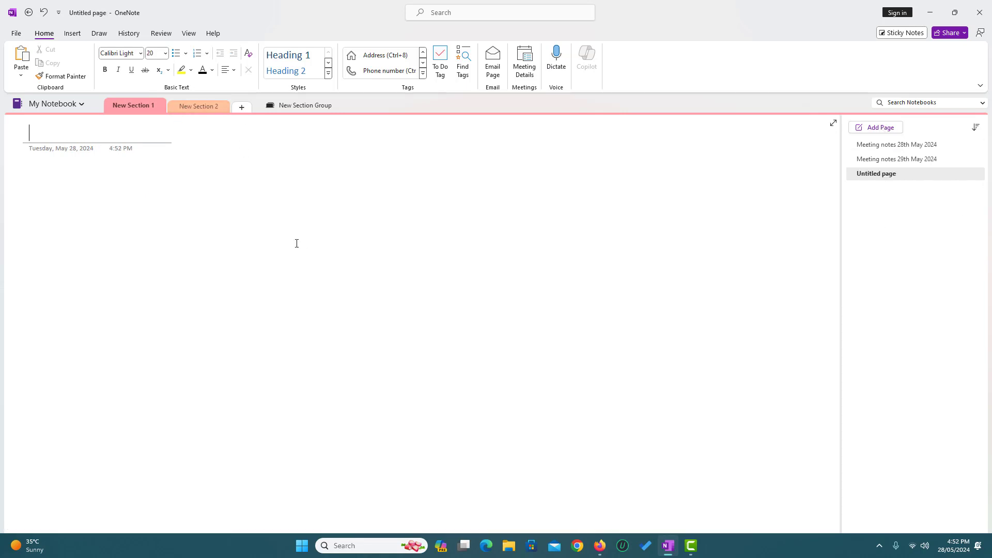
{"action": "key", "text": "Return"}
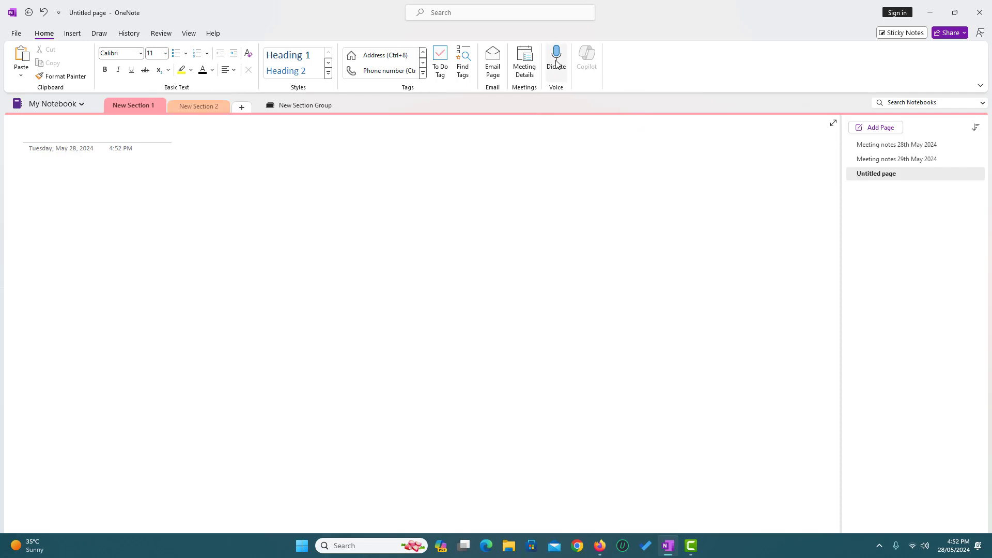
{"action": "left_click", "coordinate": [556, 65]}
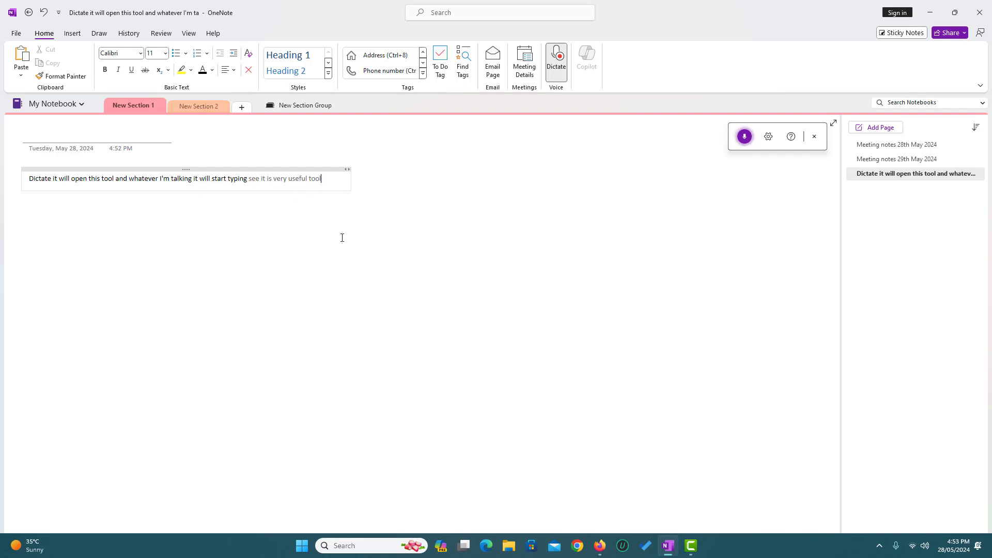
{"action": "left_click", "coordinate": [744, 138]}
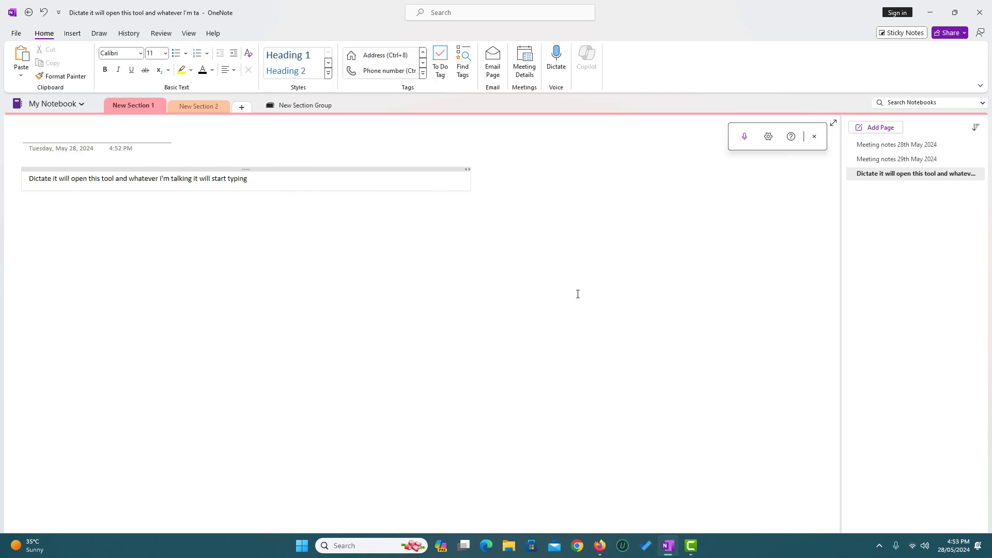
{"action": "left_click", "coordinate": [814, 137]}
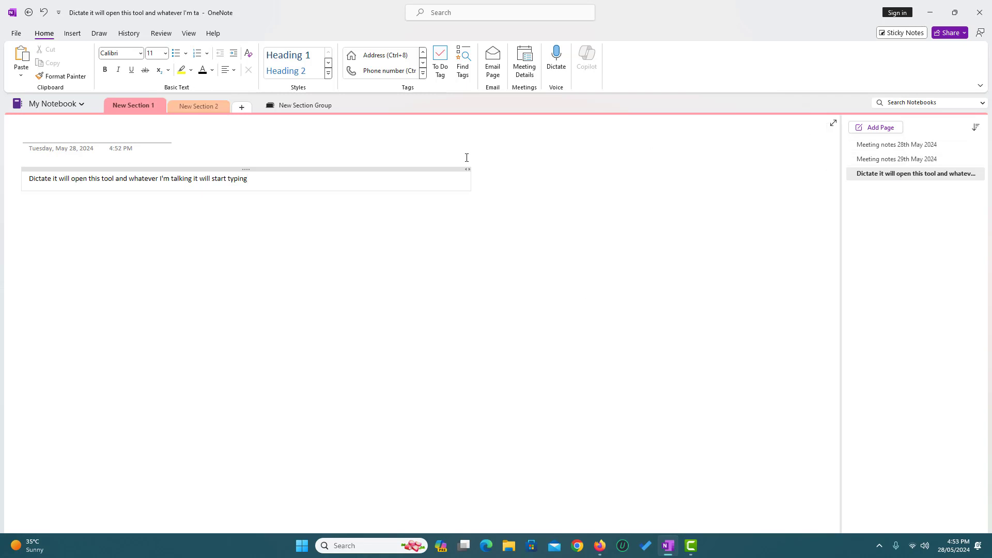
Delete the dictated note from the page.
{"action": "left_click", "coordinate": [72, 34]}
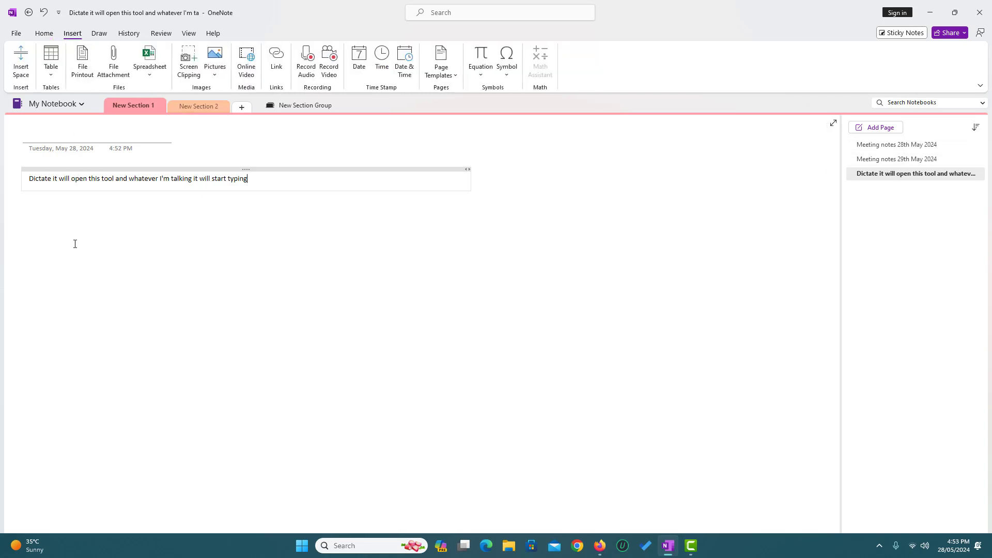
{"action": "left_click", "coordinate": [170, 167]}
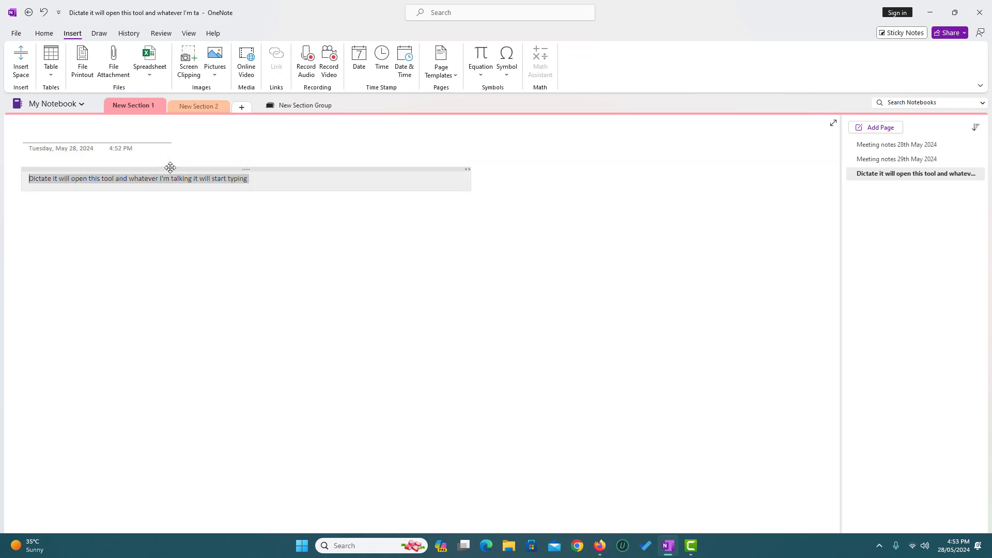
{"action": "key", "text": "Delete"}
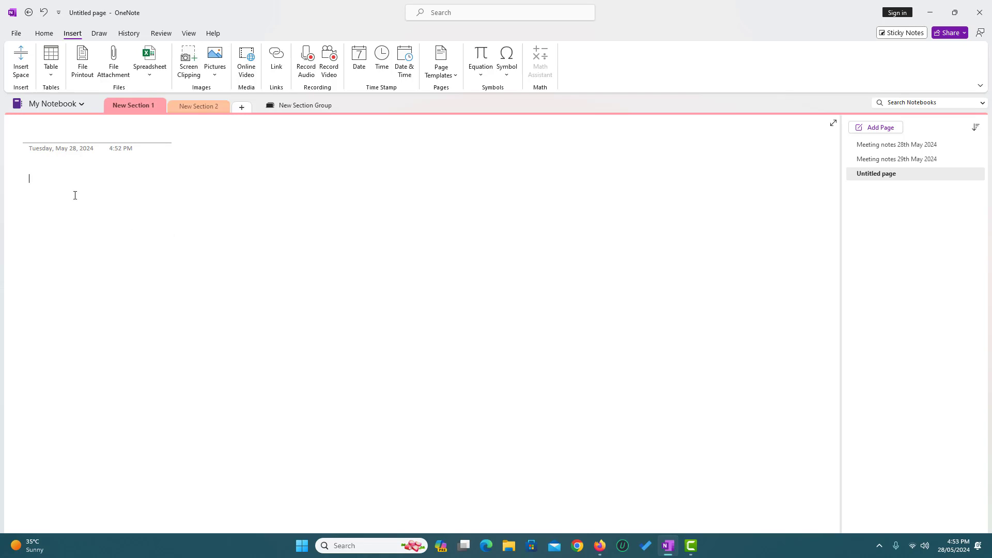
Insert a 5-column, 3-row table and select all of its cells.
{"action": "left_click", "coordinate": [52, 72]}
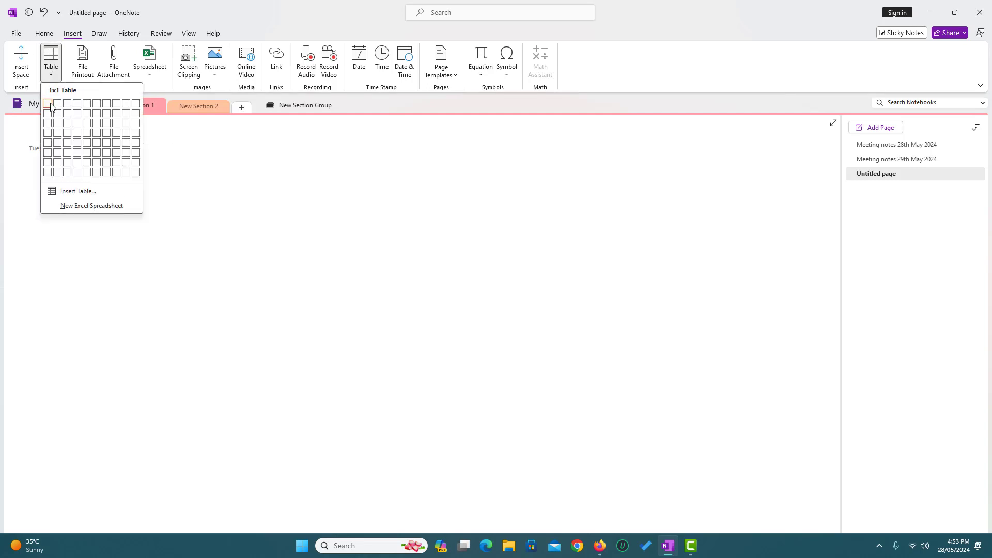
{"action": "left_click", "coordinate": [87, 123]}
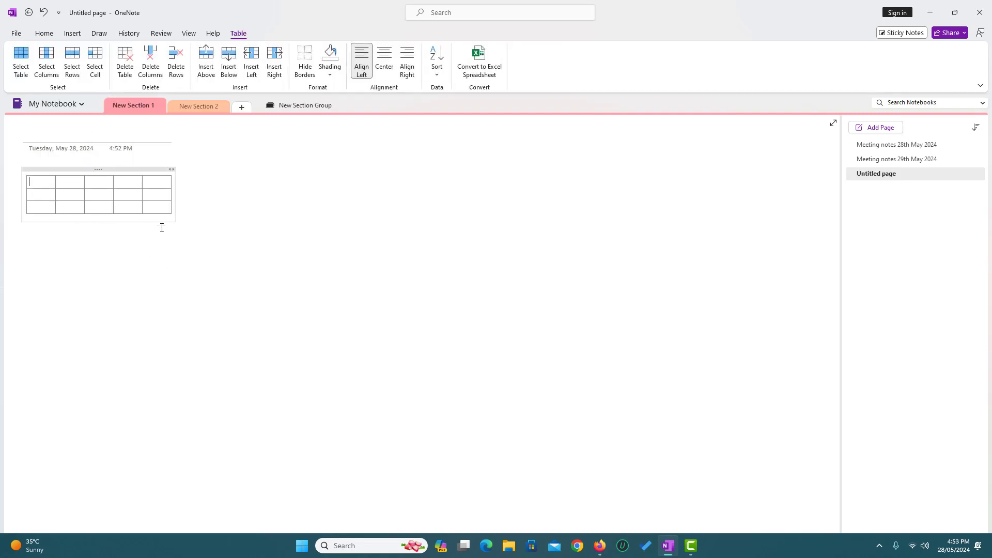
{"action": "left_click", "coordinate": [71, 179]}
{"action": "left_click", "coordinate": [40, 206]}
{"action": "left_click_drag", "start_coordinate": [28, 181], "coordinate": [157, 210]}
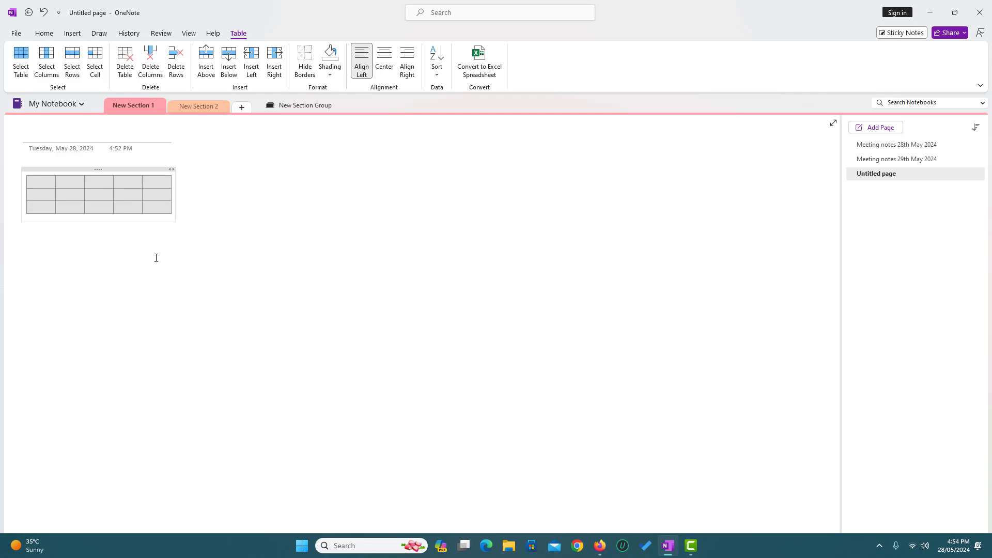
Select the whole empty table and delete it.
{"action": "left_click", "coordinate": [73, 33]}
{"action": "left_click", "coordinate": [212, 203]}
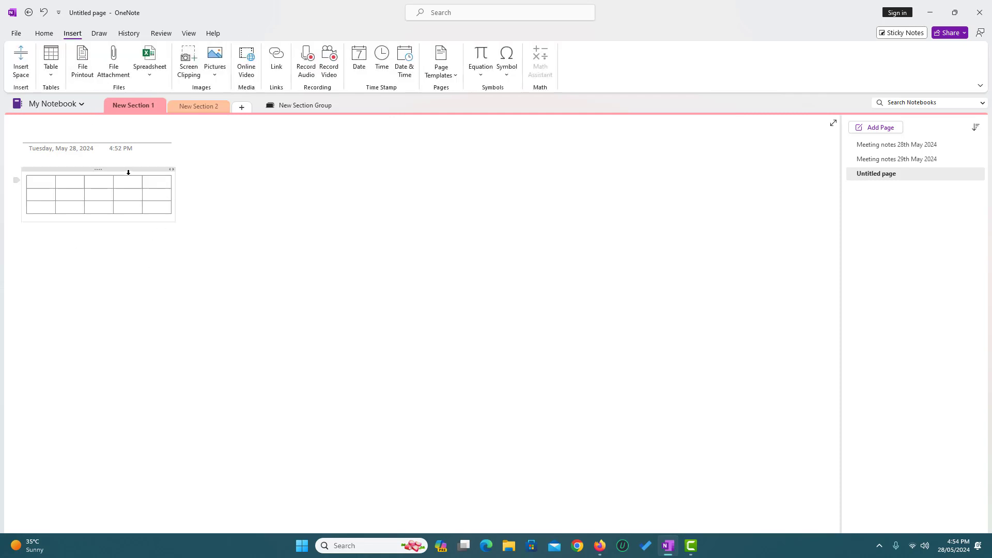
{"action": "left_click", "coordinate": [128, 172]}
{"action": "key", "text": "Delete"}
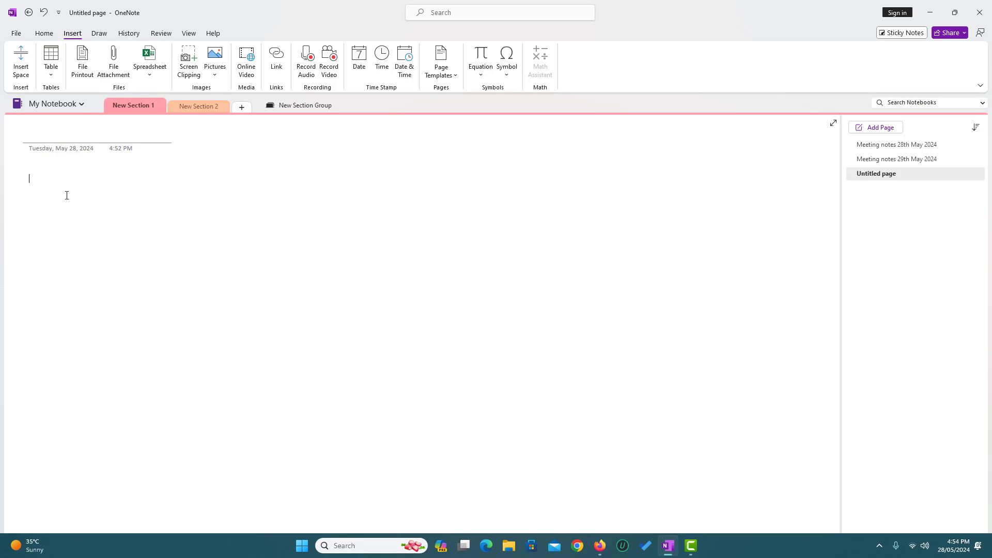
Insert the Word file Document onto the page as a printout.
{"action": "left_click", "coordinate": [113, 59]}
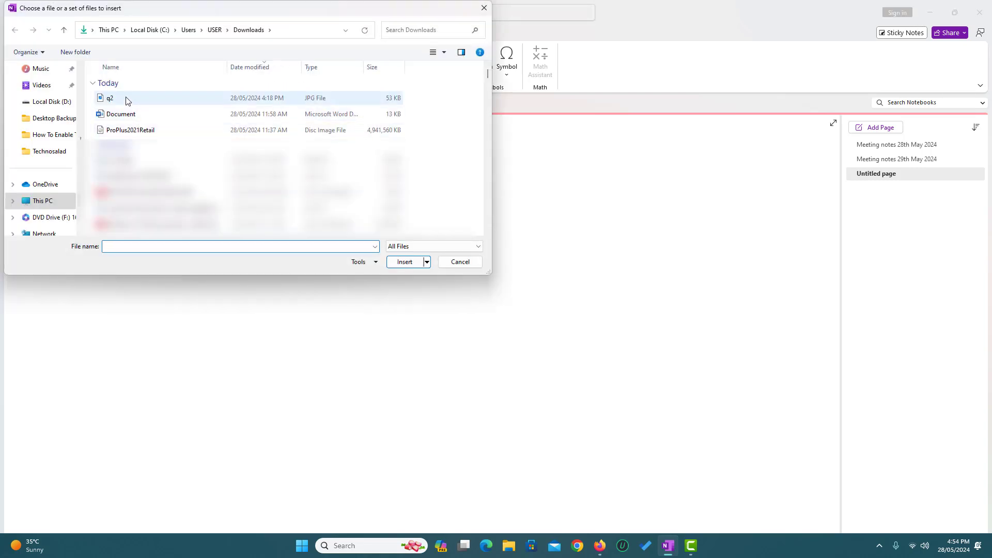
{"action": "left_click", "coordinate": [119, 116]}
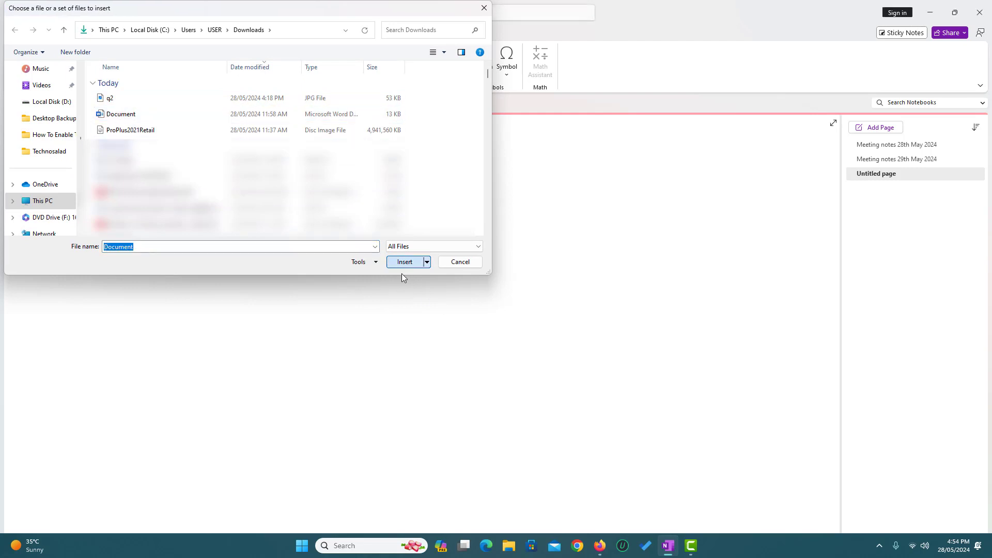
{"action": "left_click", "coordinate": [403, 263]}
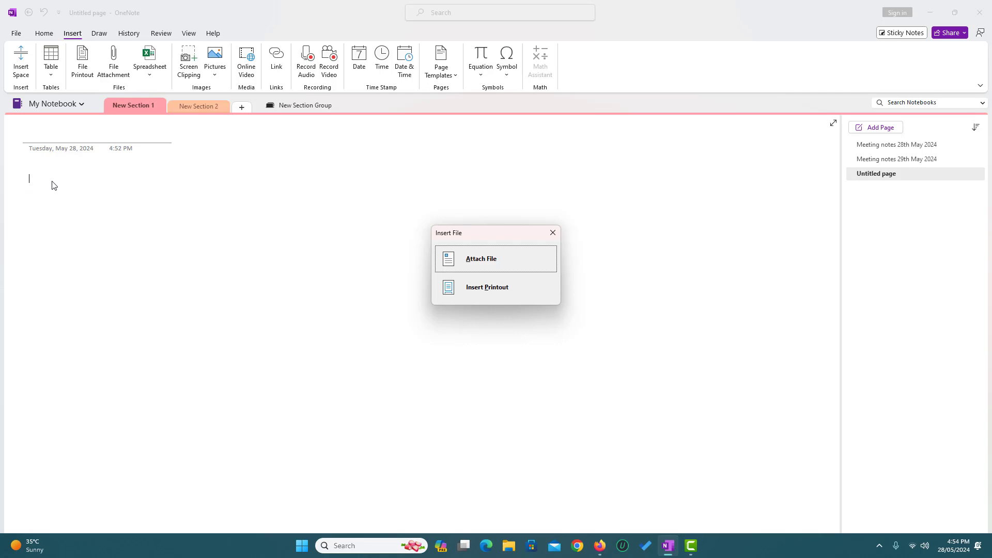
{"action": "left_click", "coordinate": [484, 291]}
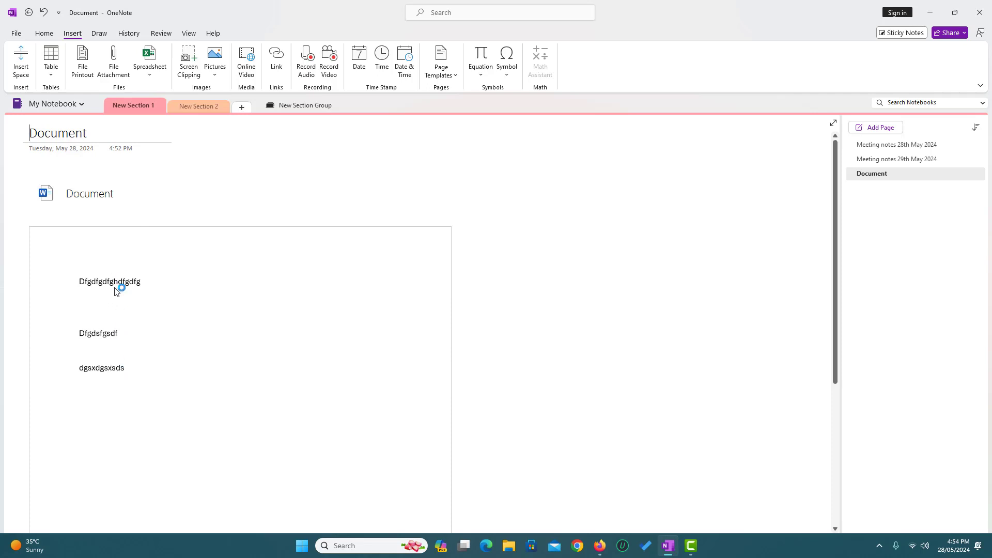
{"action": "left_click", "coordinate": [46, 166]}
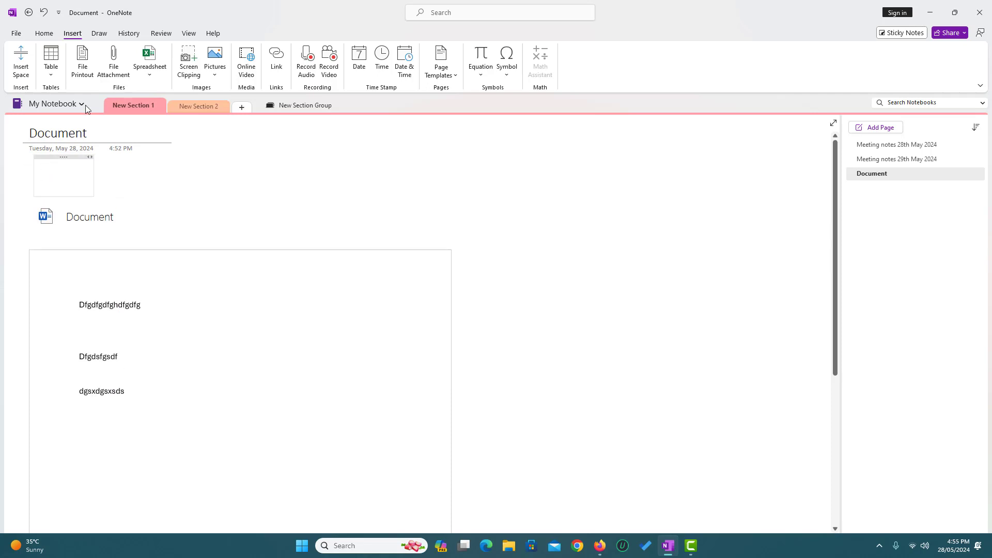
Attach Document.docx as a file icon in a new note above the printout.
{"action": "left_click", "coordinate": [121, 57]}
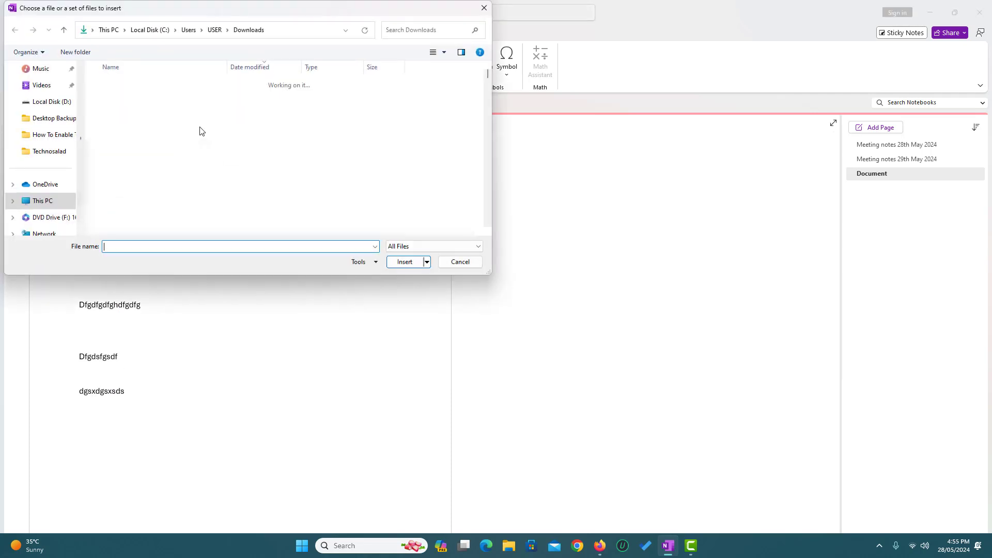
{"action": "left_click", "coordinate": [129, 114]}
{"action": "left_click", "coordinate": [405, 262]}
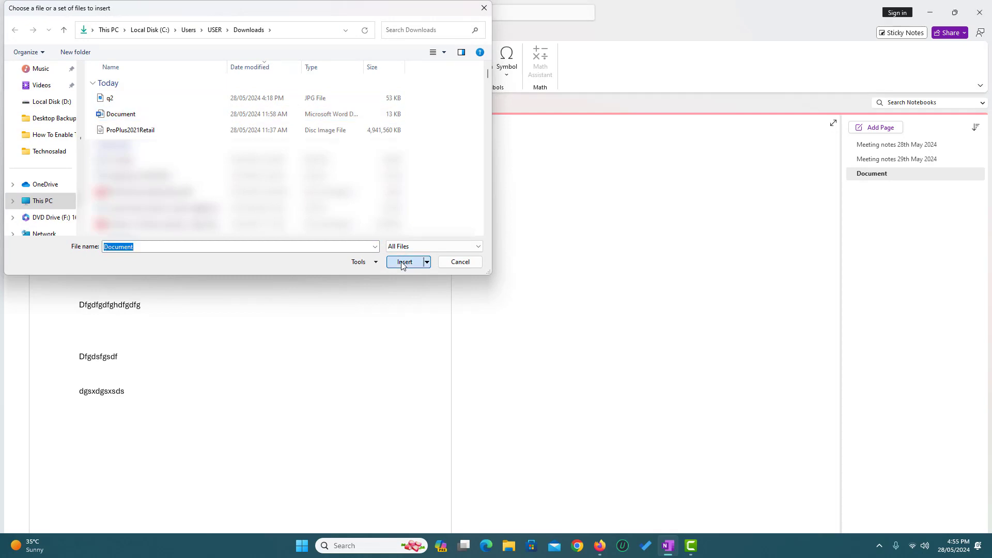
{"action": "left_click", "coordinate": [475, 260]}
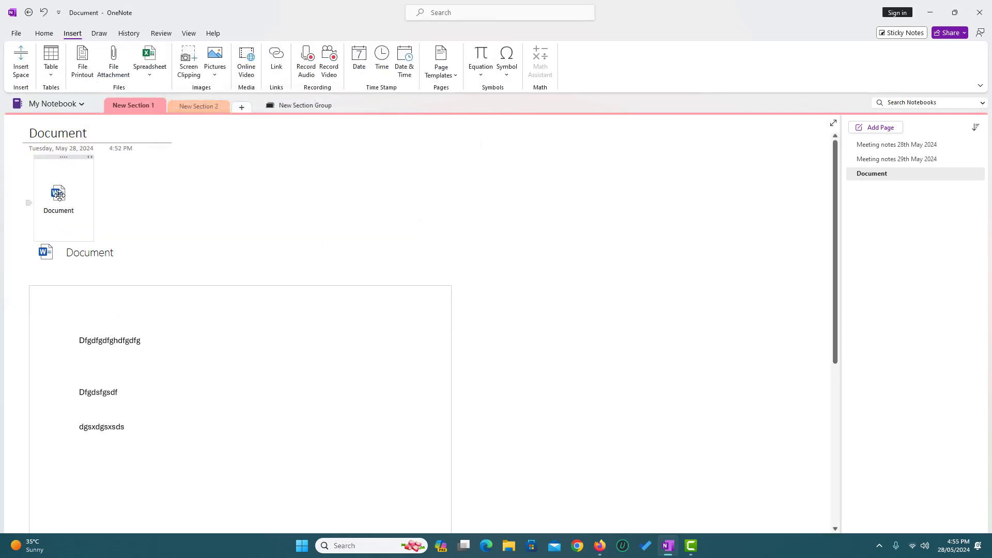
{"action": "mouse_move", "coordinate": [71, 200]}
{"action": "scroll", "coordinate": [547, 369], "scroll_direction": "down", "scroll_amount": 2}
{"action": "scroll", "coordinate": [547, 372], "scroll_direction": "down", "scroll_amount": 4}
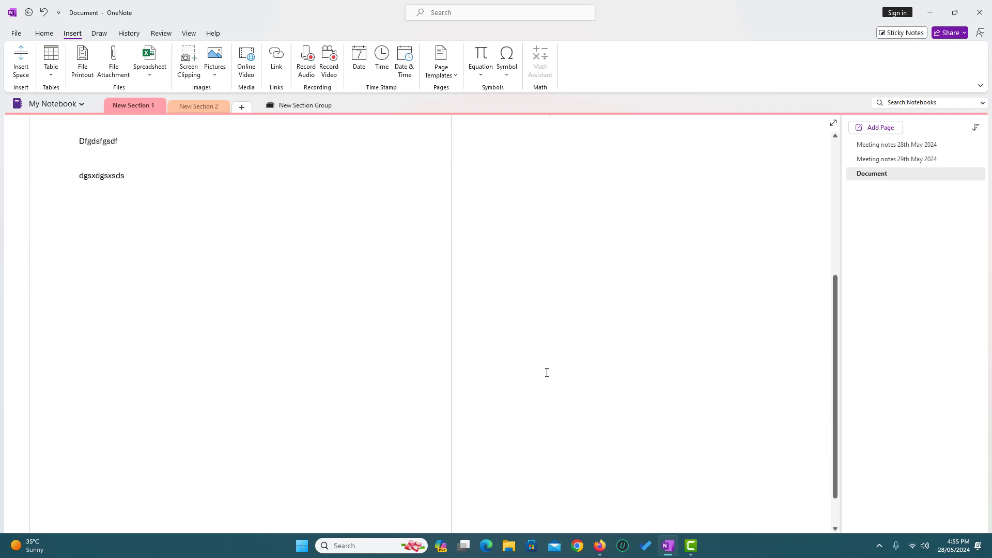
{"action": "scroll", "coordinate": [547, 372], "scroll_direction": "up", "scroll_amount": 6}
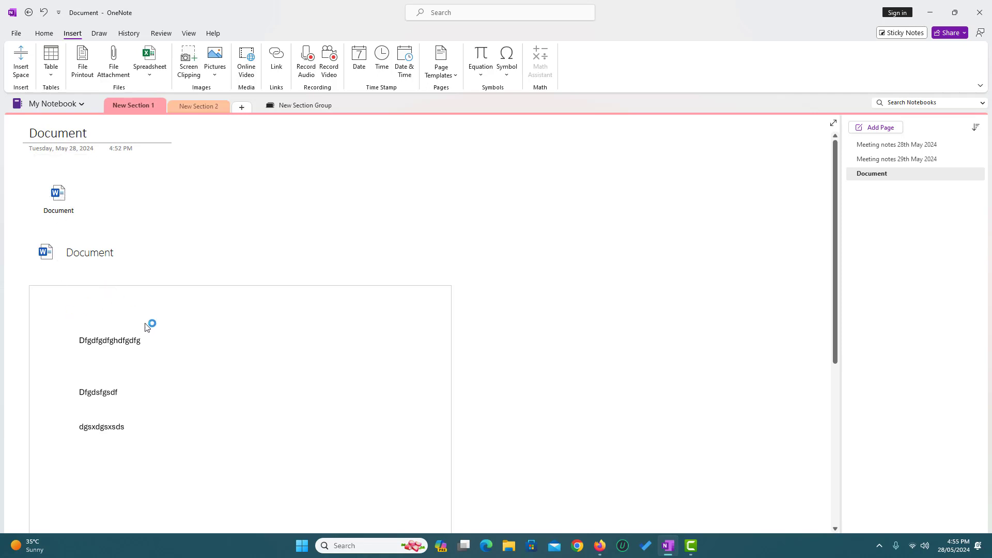
{"action": "scroll", "coordinate": [155, 331], "scroll_direction": "down", "scroll_amount": 5}
{"action": "scroll", "coordinate": [171, 344], "scroll_direction": "up", "scroll_amount": 5}
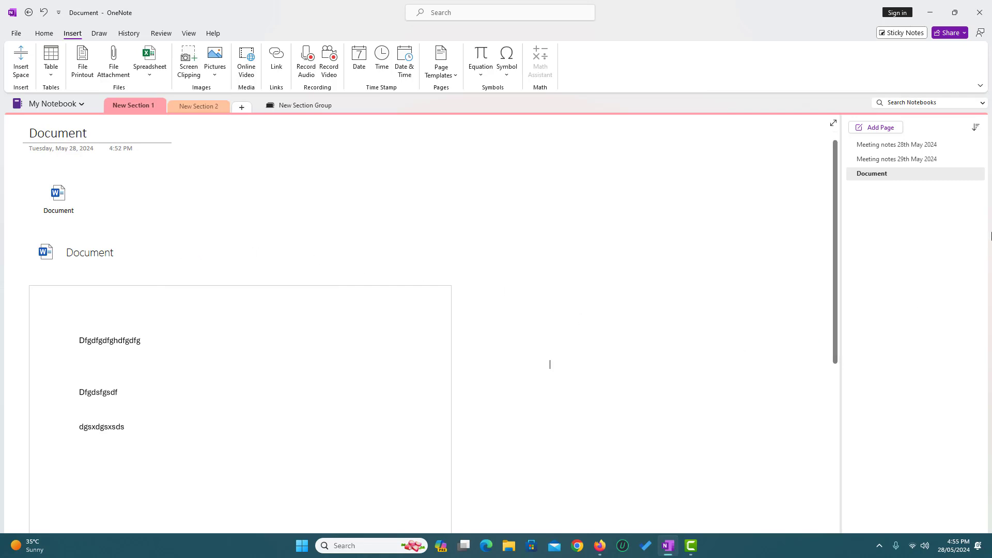
Create a fourth page and insert the q2 quote picture from file.
{"action": "right_click", "coordinate": [917, 174]}
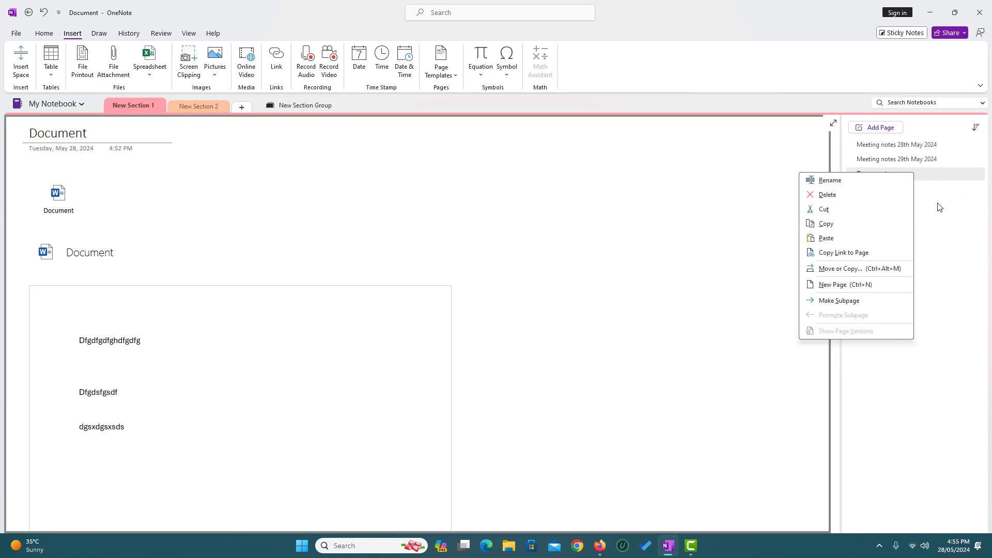
{"action": "left_click", "coordinate": [875, 128]}
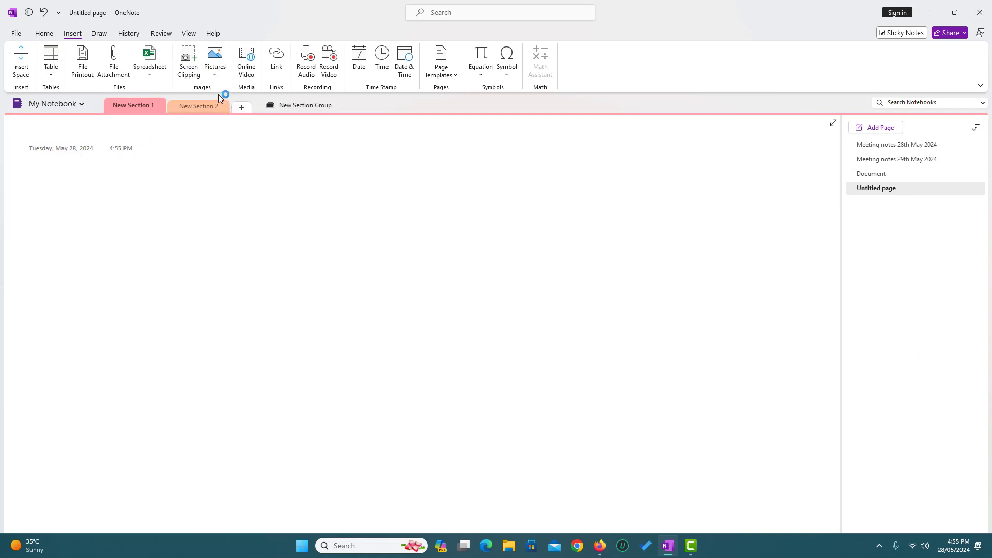
{"action": "left_click", "coordinate": [215, 72]}
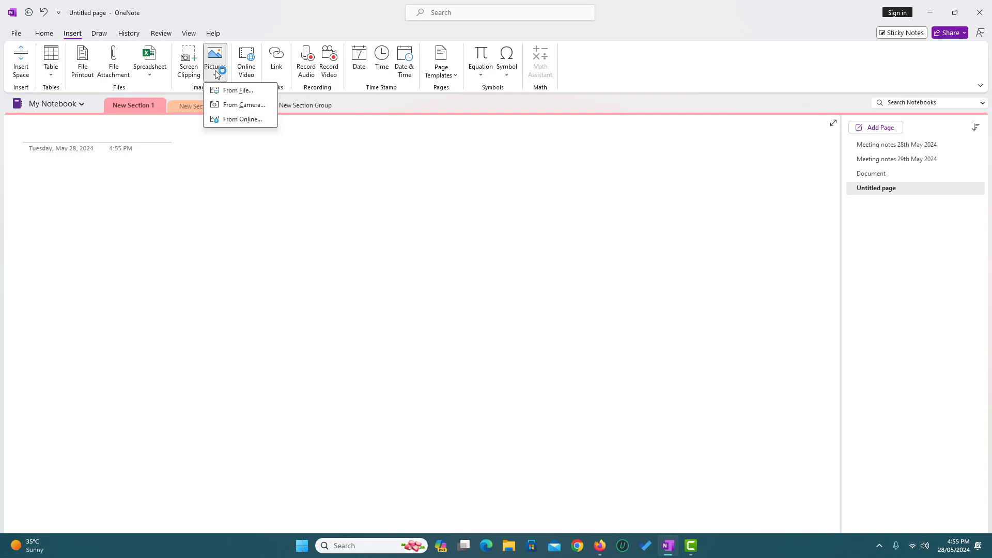
{"action": "left_click", "coordinate": [237, 91]}
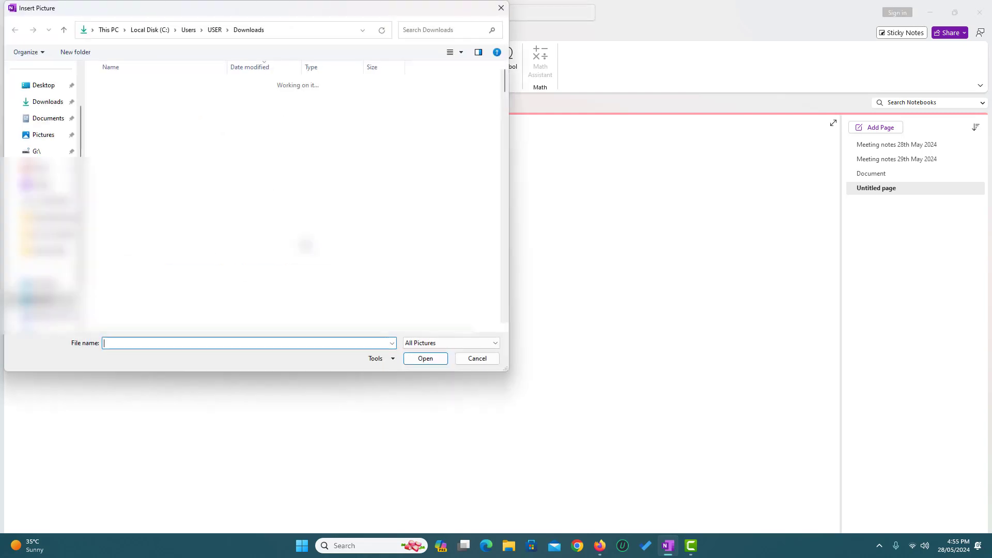
{"action": "left_click", "coordinate": [110, 99]}
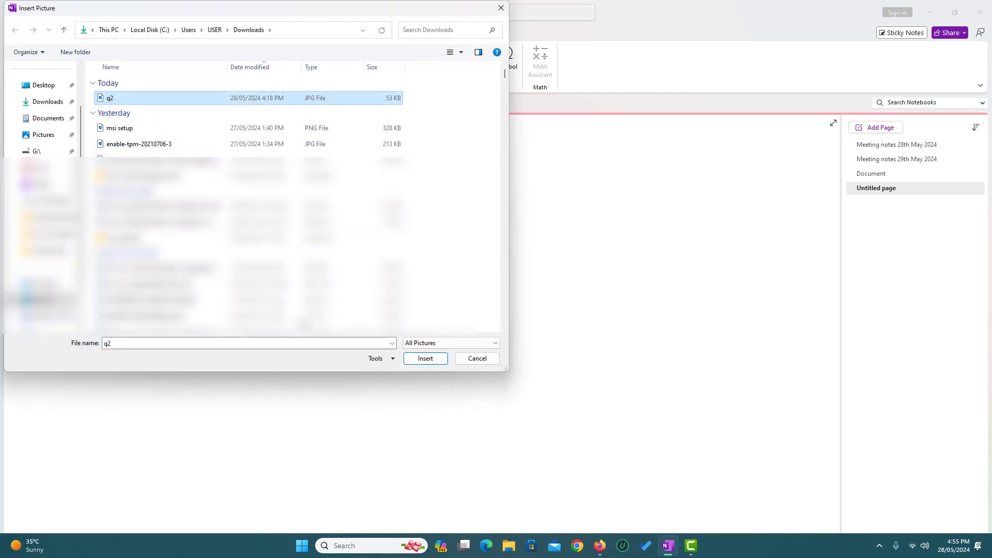
{"action": "left_click", "coordinate": [414, 362]}
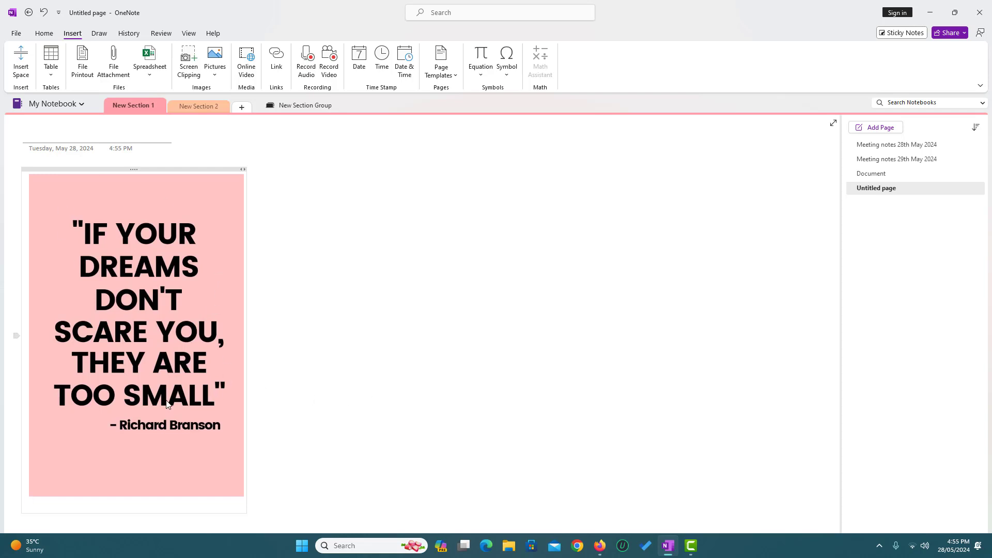
{"action": "left_click", "coordinate": [365, 305]}
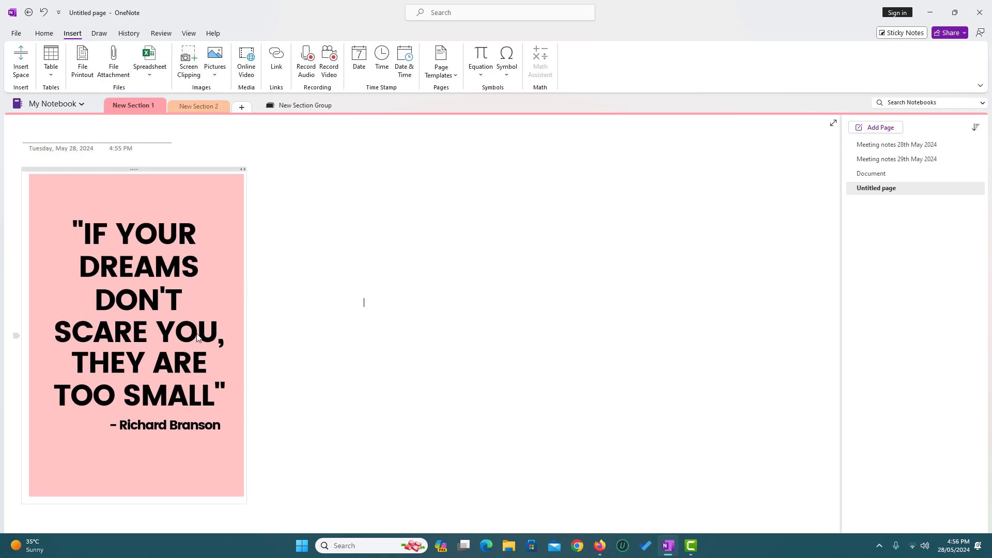
Copy the text out of the q2 quote picture.
{"action": "type", "text": "f"}
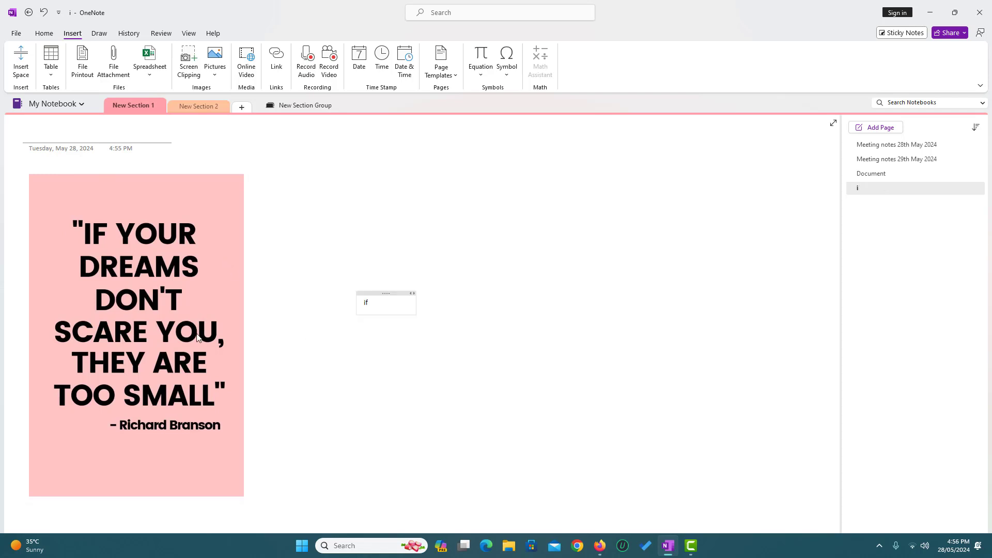
{"action": "key", "text": "BackSpace"}
{"action": "key", "text": "BackSpace"}
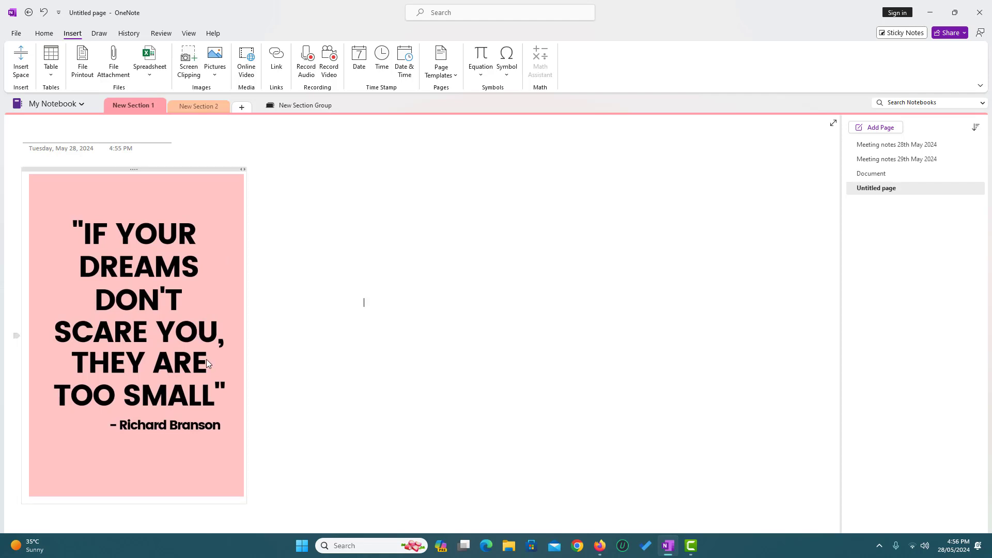
{"action": "right_click", "coordinate": [166, 278]}
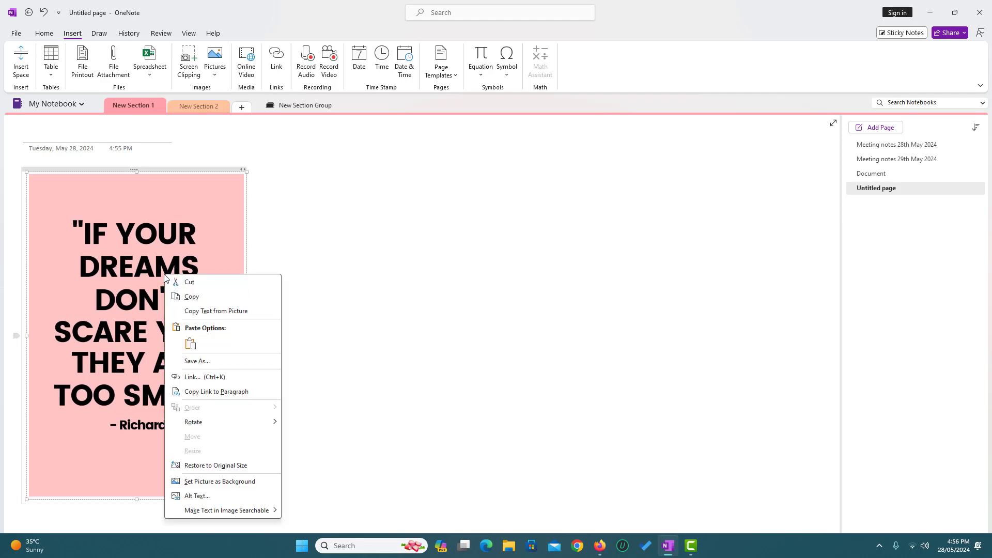
{"action": "left_click", "coordinate": [204, 311]}
{"action": "left_click", "coordinate": [348, 282]}
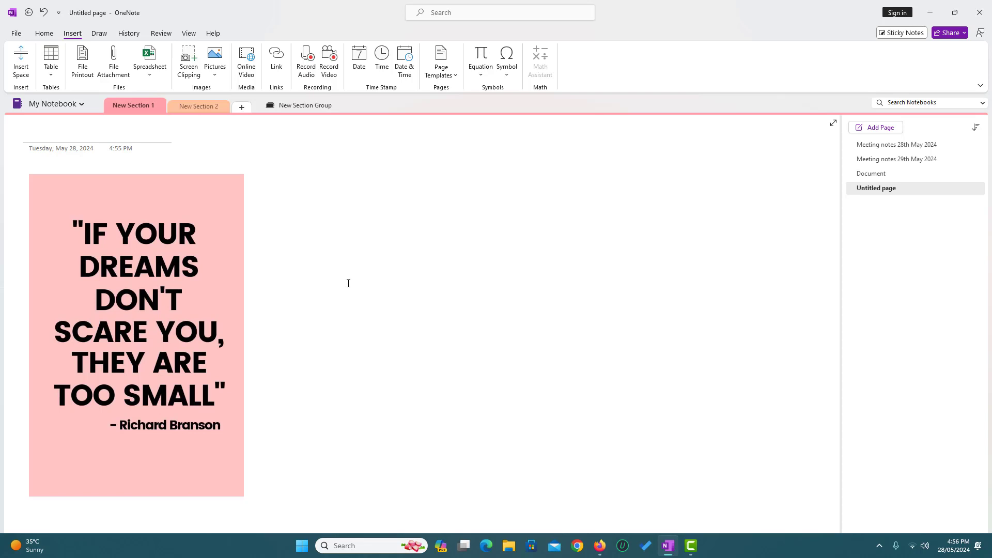
Paste the quote text beside the picture and widen the note to the right.
{"action": "right_click", "coordinate": [350, 274]}
{"action": "left_click", "coordinate": [380, 327]}
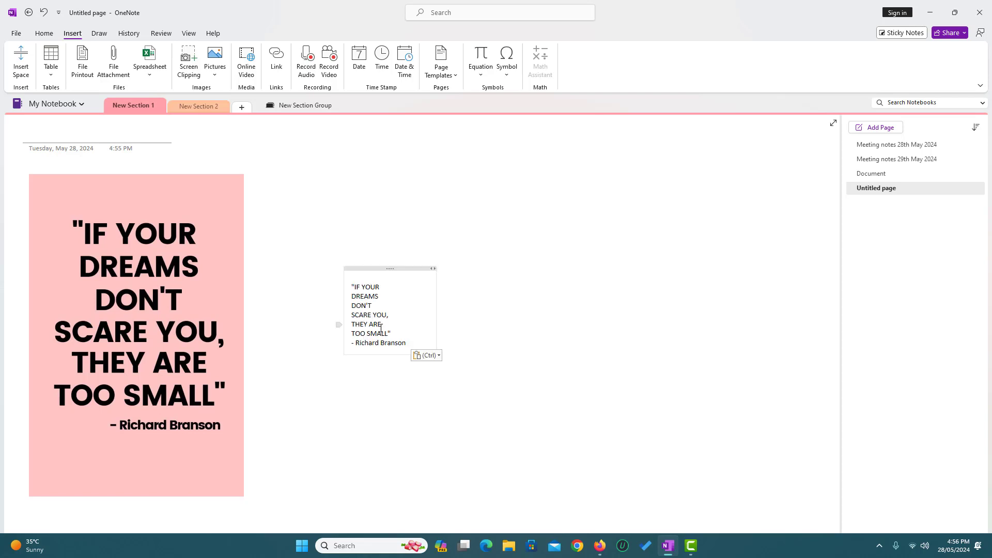
{"action": "left_click", "coordinate": [450, 402]}
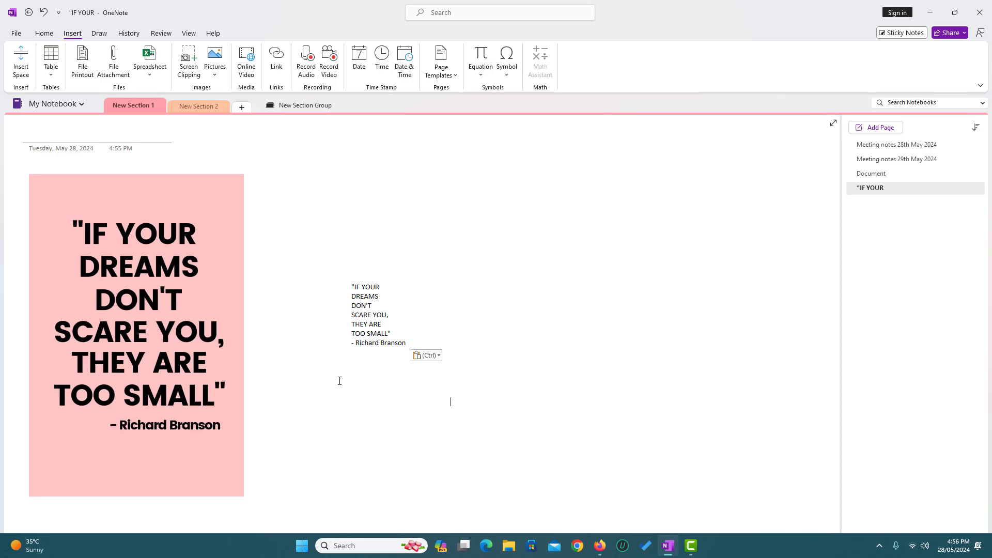
{"action": "left_click", "coordinate": [397, 345]}
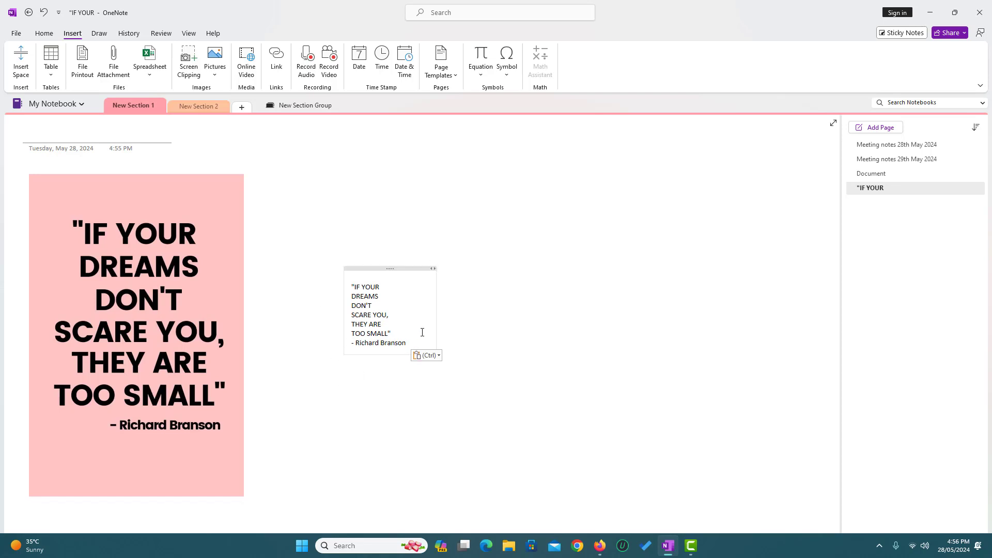
{"action": "left_click_drag", "start_coordinate": [437, 327], "coordinate": [754, 325]}
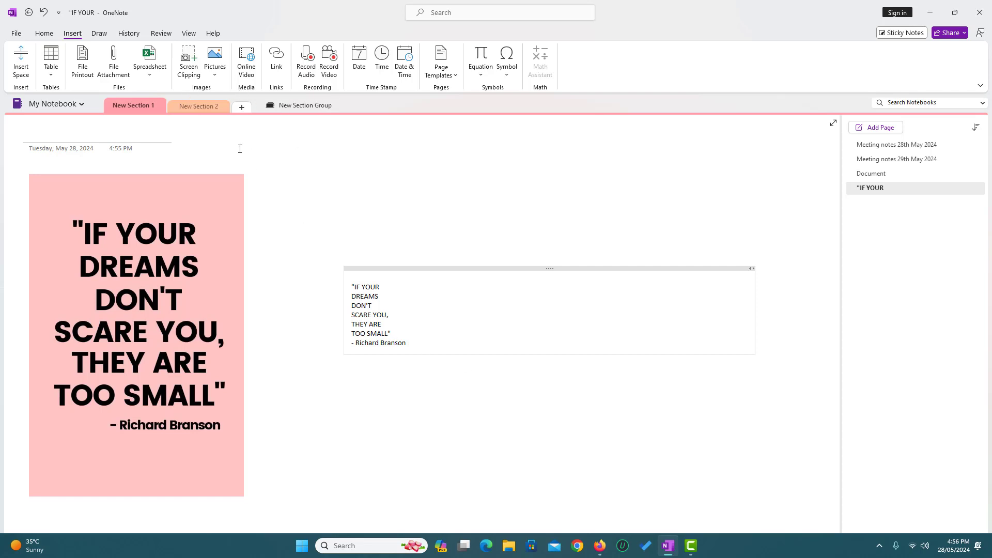
Add a fifth page and stamp it with the date, the time, and 28/05/2024 4:56 PM.
{"action": "left_click", "coordinate": [887, 131]}
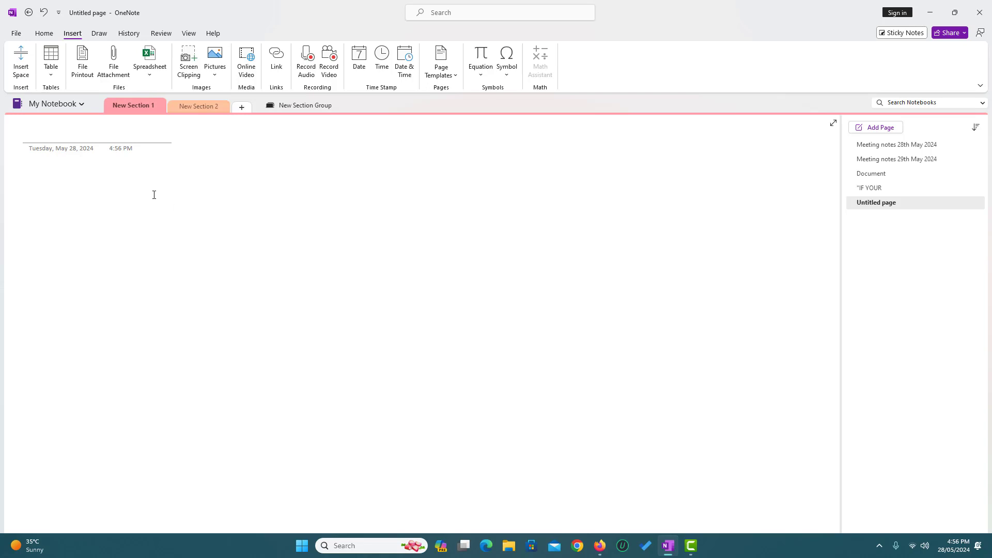
{"action": "left_click", "coordinate": [360, 61]}
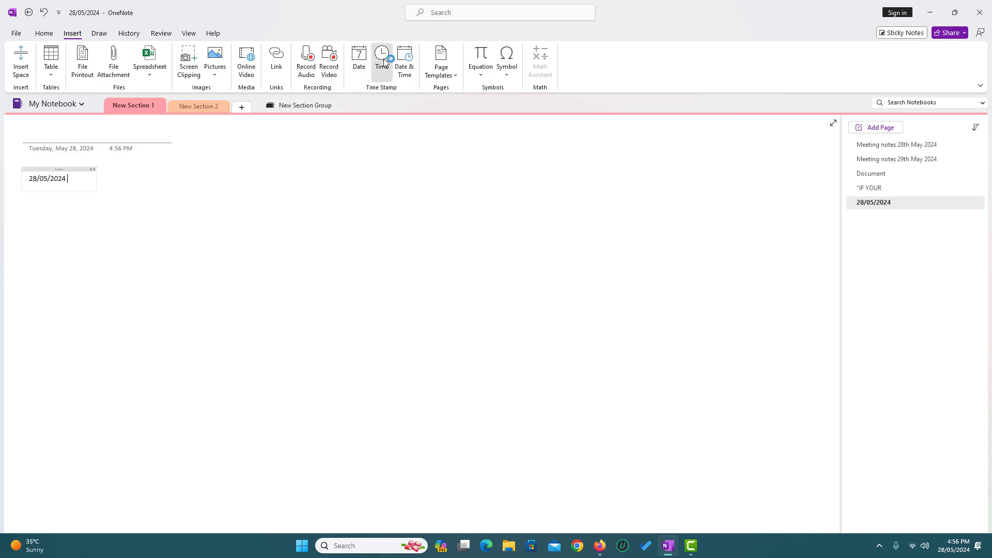
{"action": "left_click", "coordinate": [382, 61]}
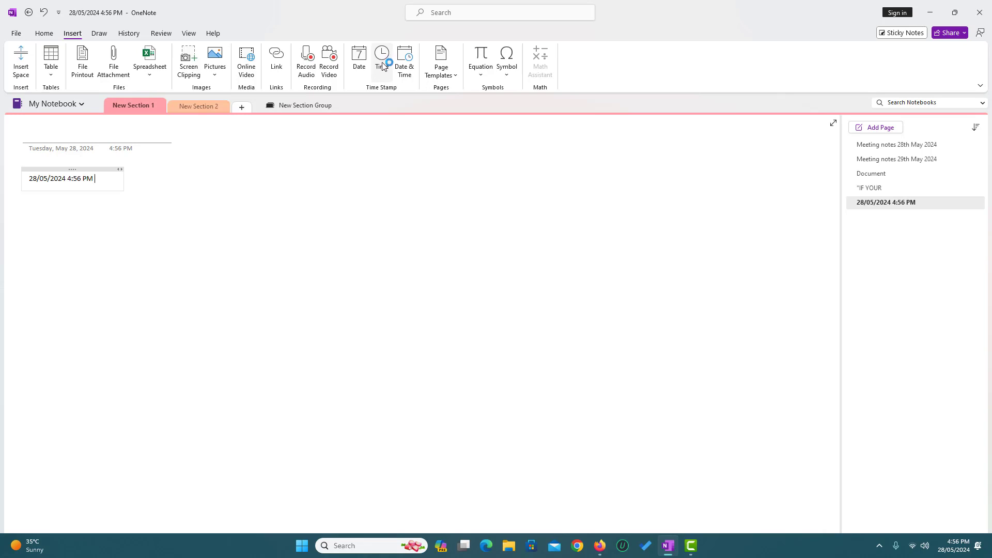
{"action": "left_click", "coordinate": [405, 66]}
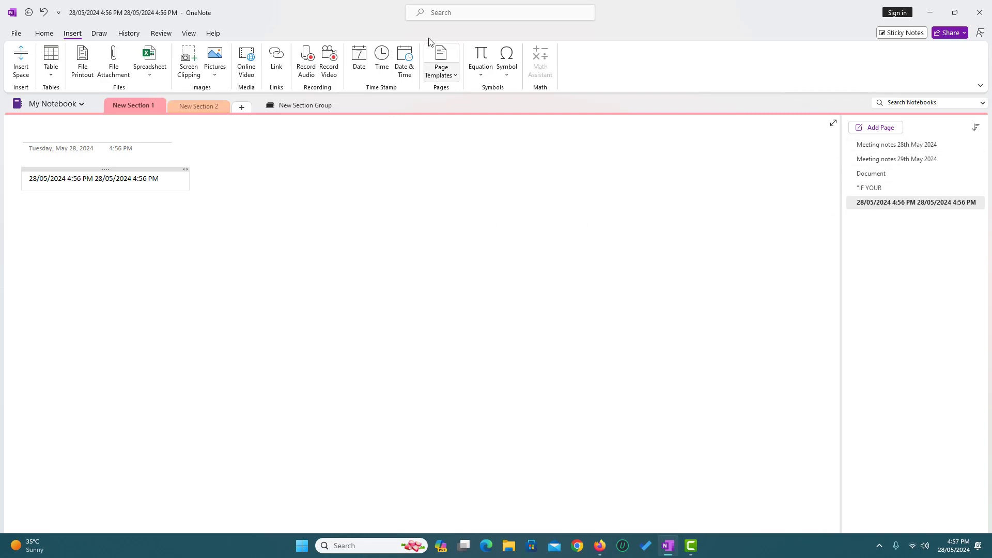
On a new page, draw a red line, a red rectangle and a red circle with the red pen.
{"action": "left_click", "coordinate": [100, 33]}
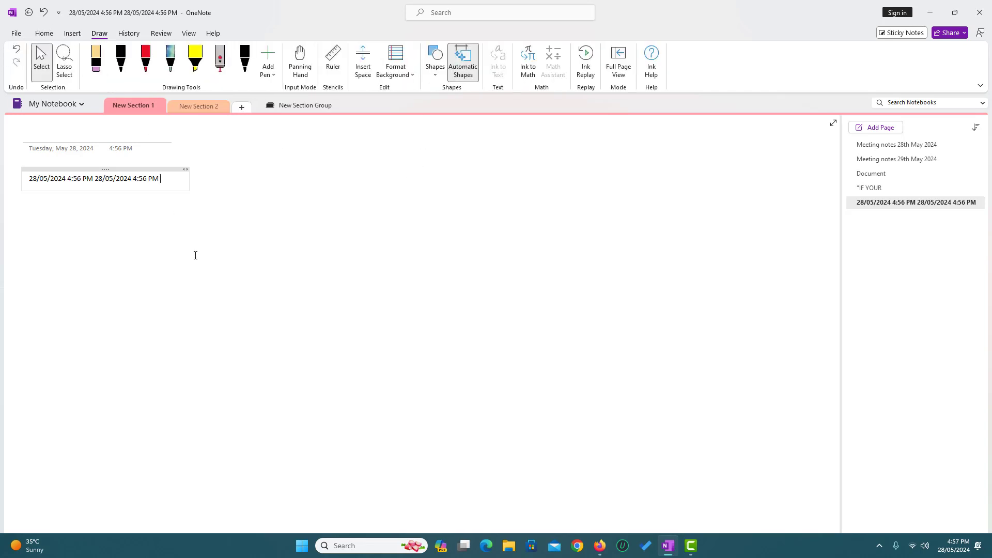
{"action": "left_click", "coordinate": [887, 128]}
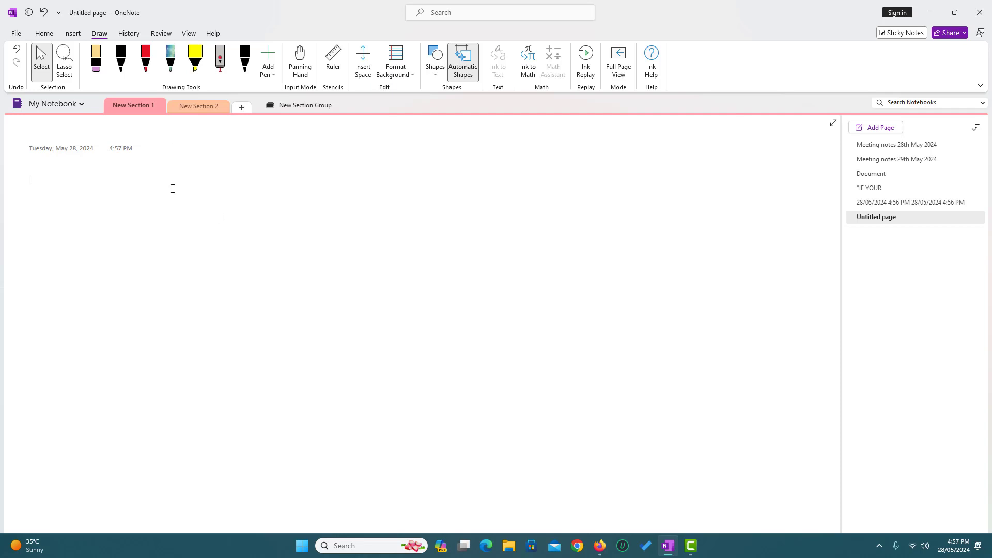
{"action": "left_click", "coordinate": [145, 59]}
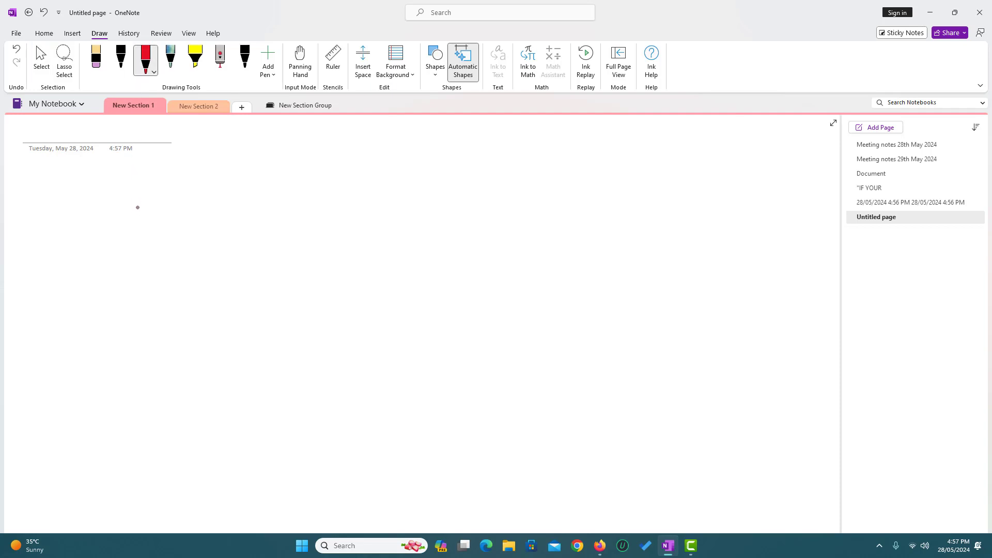
{"action": "mouse_move", "coordinate": [138, 207]}
{"action": "left_mouse_down"}
{"action": "mouse_move", "coordinate": [200, 215]}
{"action": "mouse_move", "coordinate": [191, 252]}
{"action": "mouse_move", "coordinate": [140, 263]}
{"action": "left_mouse_up"}
{"action": "mouse_move", "coordinate": [267, 202]}
{"action": "left_mouse_down"}
{"action": "mouse_move", "coordinate": [436, 224]}
{"action": "mouse_move", "coordinate": [264, 203]}
{"action": "left_mouse_up"}
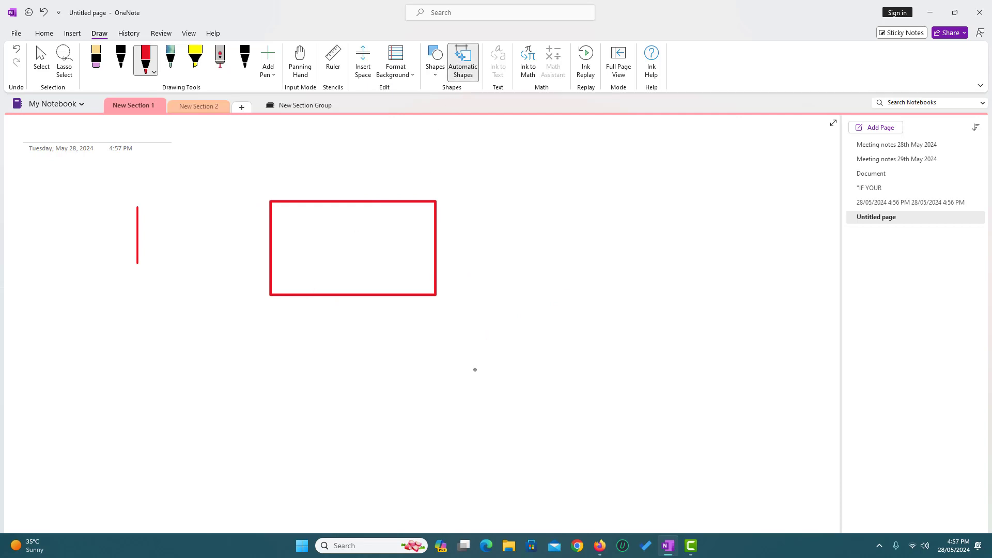
{"action": "mouse_move", "coordinate": [492, 393]}
{"action": "left_mouse_down"}
{"action": "mouse_move", "coordinate": [471, 434]}
{"action": "mouse_move", "coordinate": [514, 447]}
{"action": "mouse_move", "coordinate": [519, 397]}
{"action": "mouse_move", "coordinate": [492, 394]}
{"action": "left_mouse_up"}
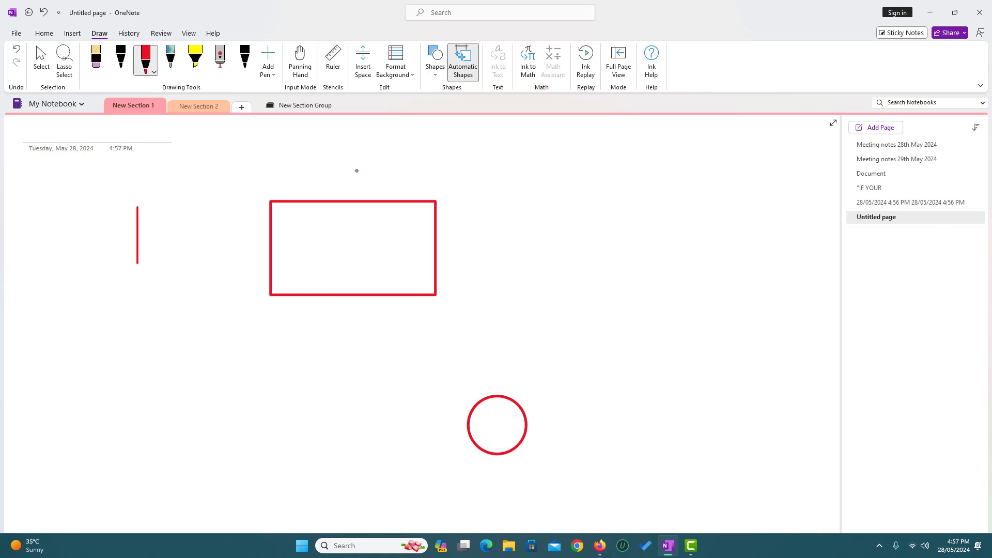
{"action": "left_click", "coordinate": [333, 63]}
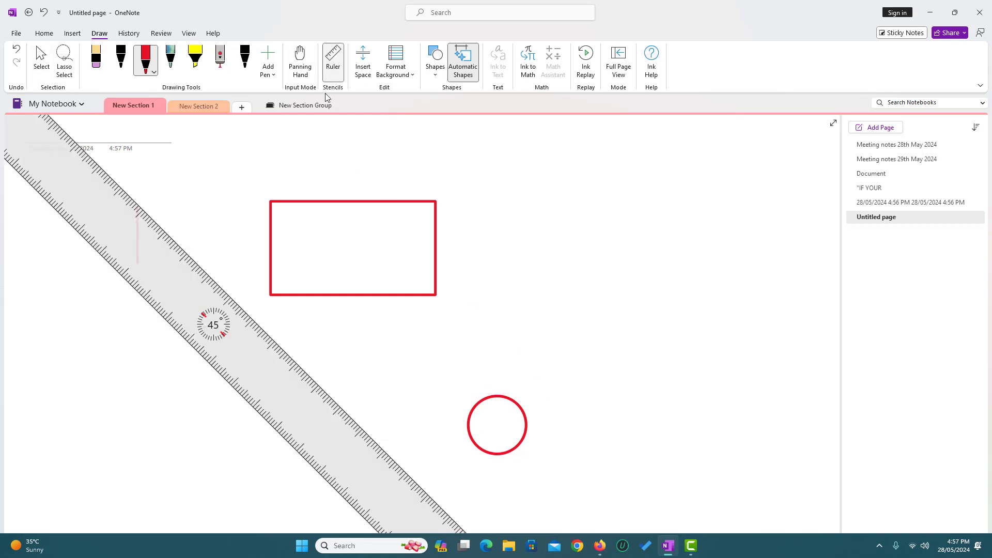
{"action": "left_click_drag", "start_coordinate": [229, 351], "coordinate": [300, 317]}
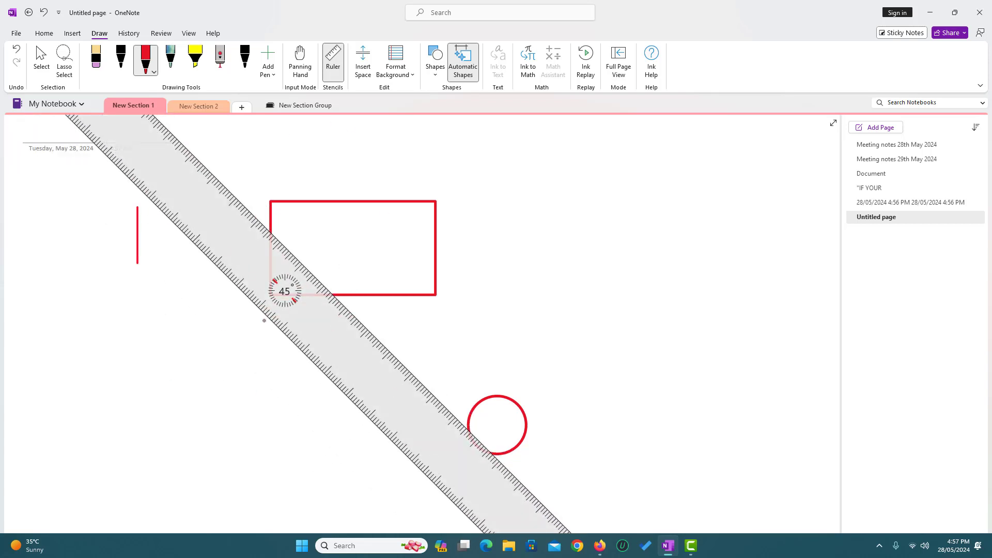
{"action": "left_click", "coordinate": [332, 63]}
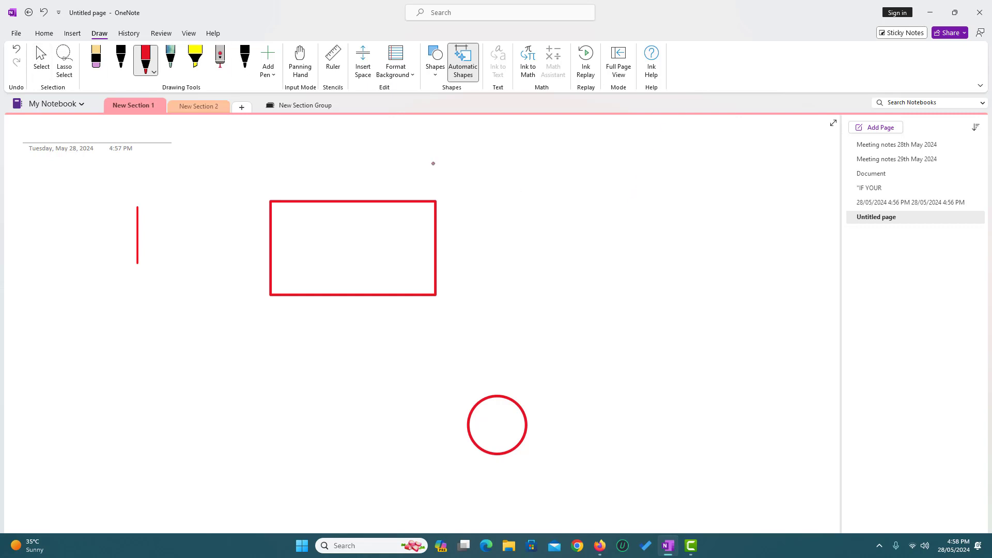
Hide other authors' initials and switch between New Section 1 and New Section 2.
{"action": "left_click", "coordinate": [124, 35]}
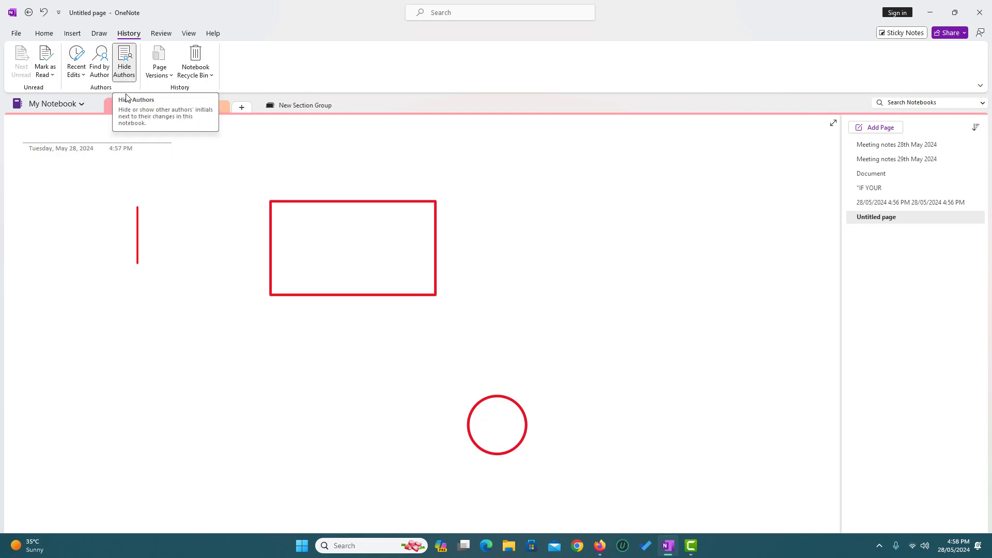
{"action": "left_click", "coordinate": [128, 77]}
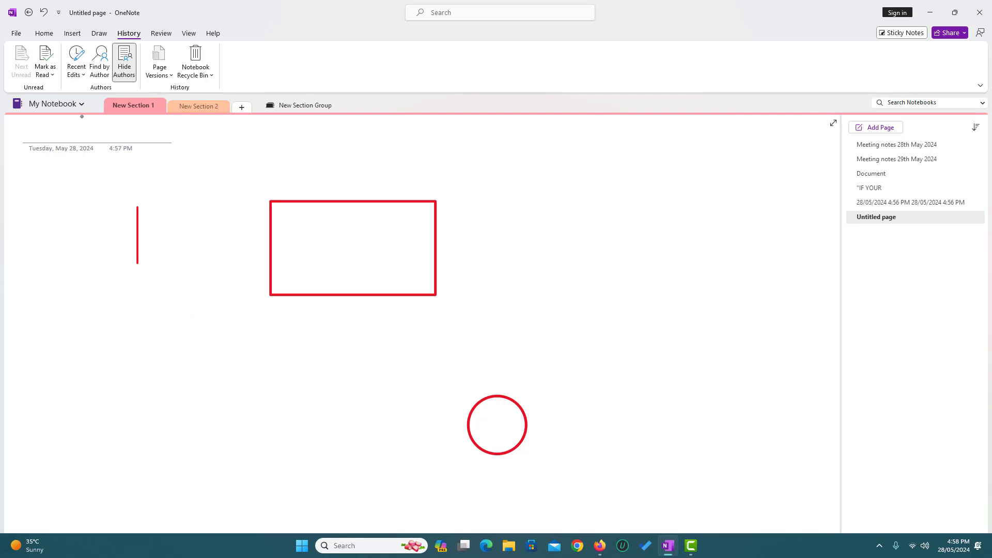
{"action": "left_click", "coordinate": [161, 33]}
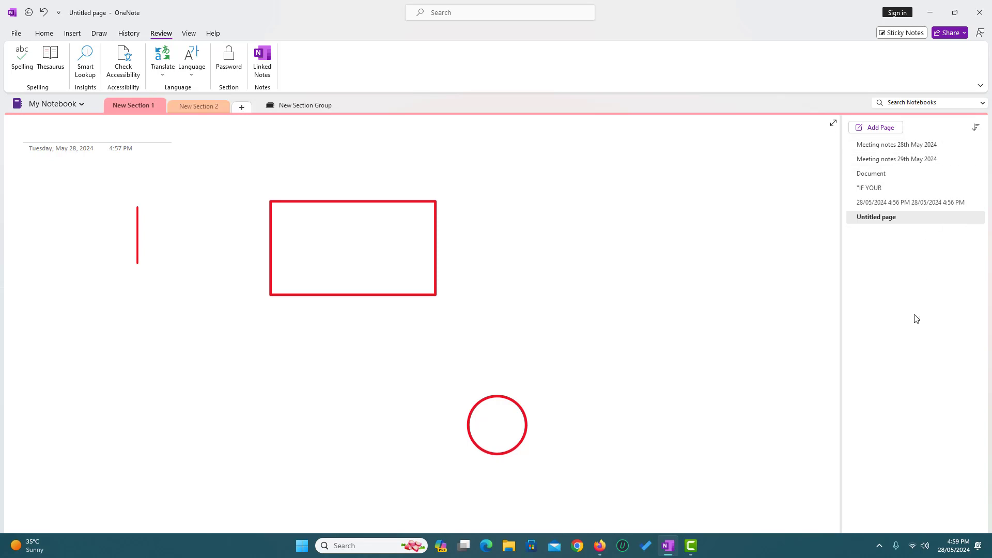
{"action": "left_click", "coordinate": [201, 106]}
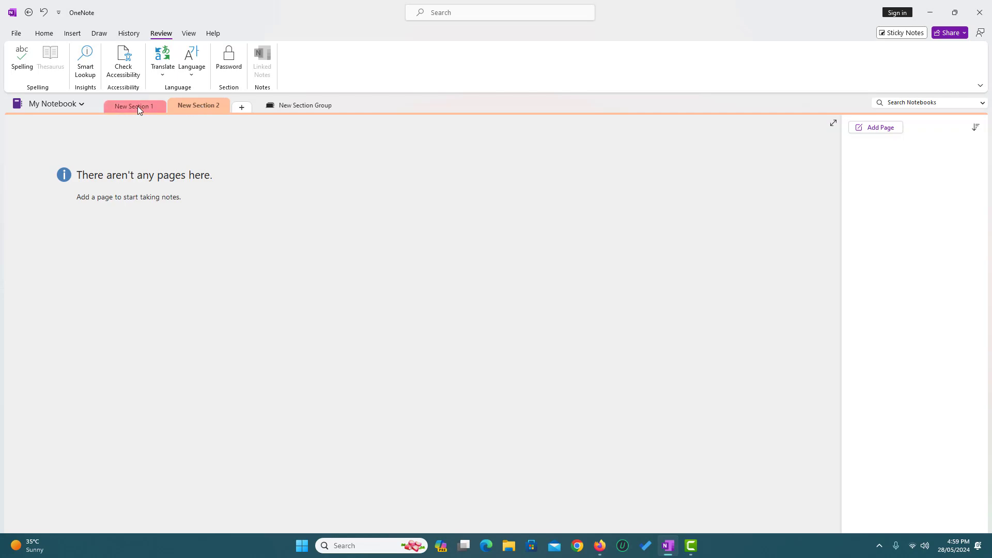
{"action": "left_click", "coordinate": [138, 106]}
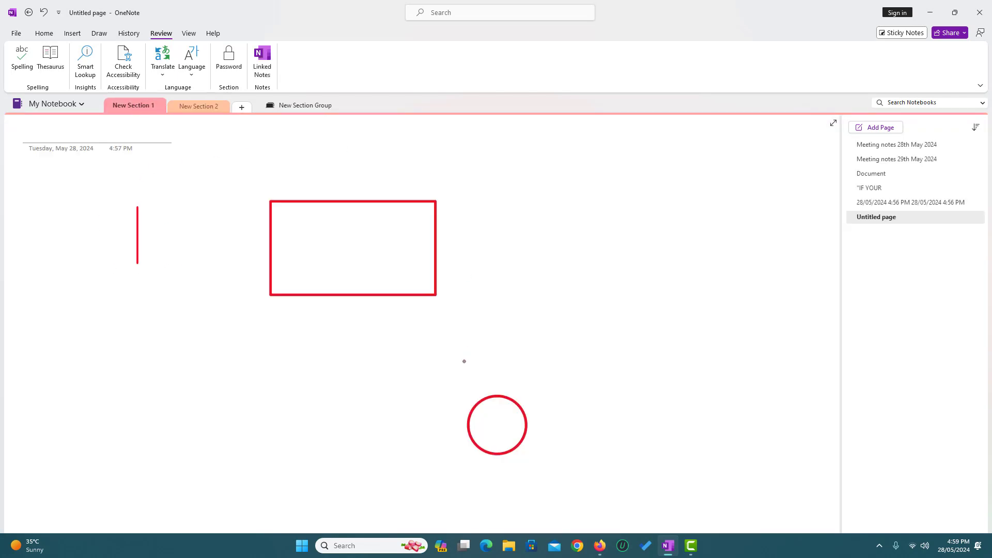
{"action": "left_click", "coordinate": [202, 107]}
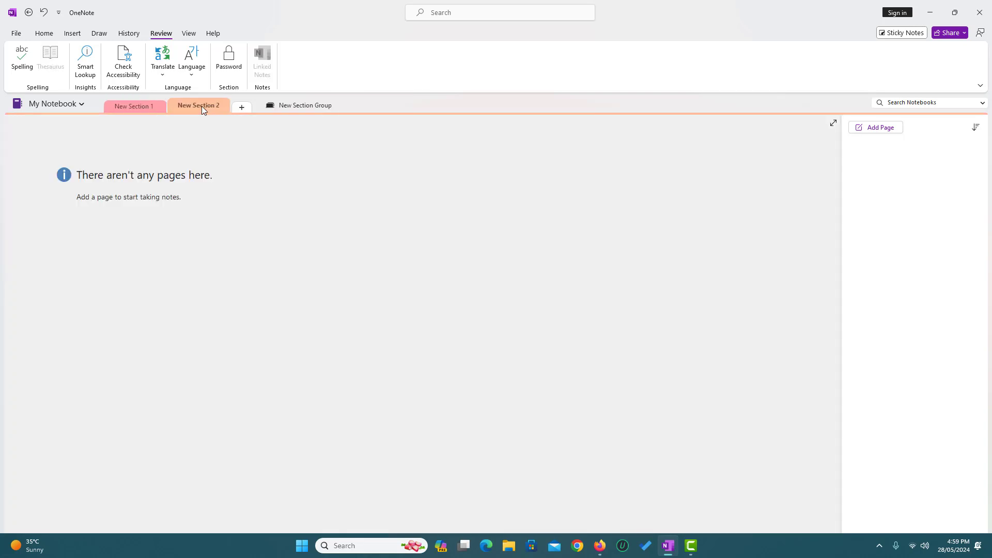
{"action": "left_click", "coordinate": [147, 107]}
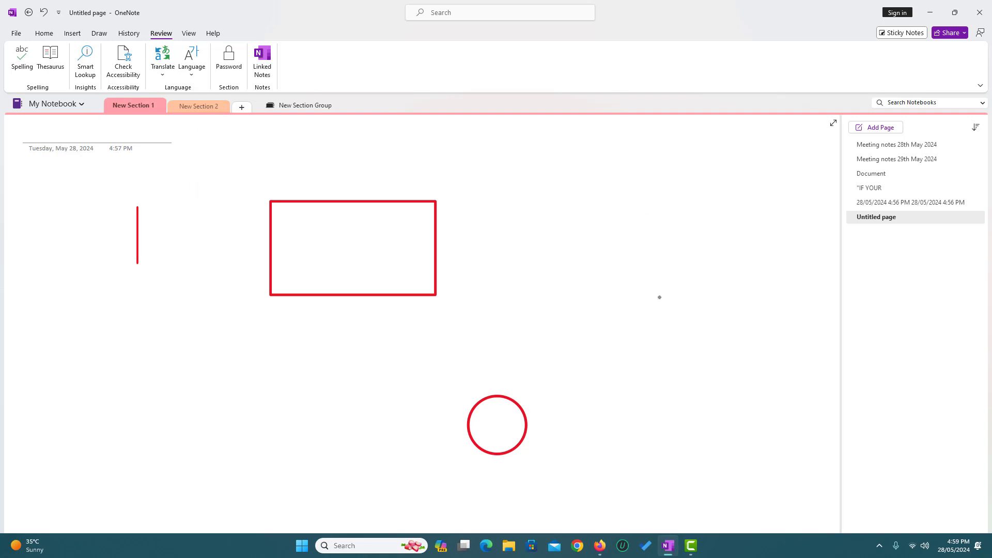
Browse the 28th and 29th May meeting notes pages, then open the Document page.
{"action": "left_click", "coordinate": [889, 147]}
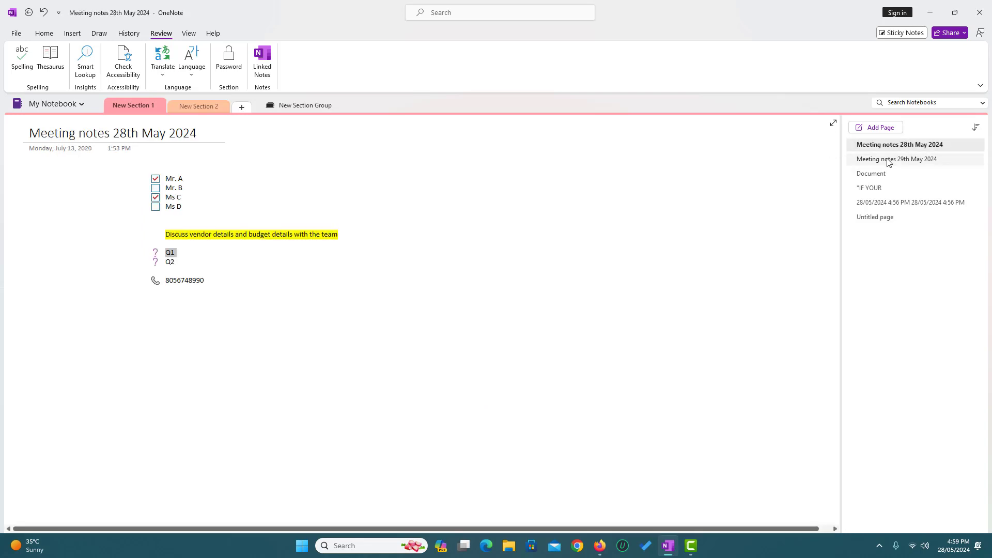
{"action": "left_click", "coordinate": [889, 160]}
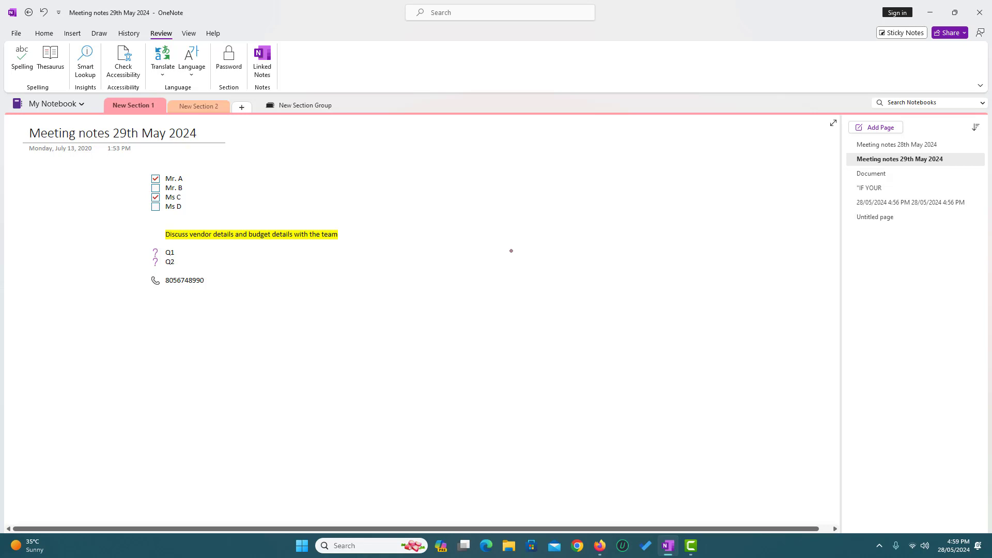
{"action": "left_click", "coordinate": [919, 146]}
{"action": "left_click", "coordinate": [915, 160]}
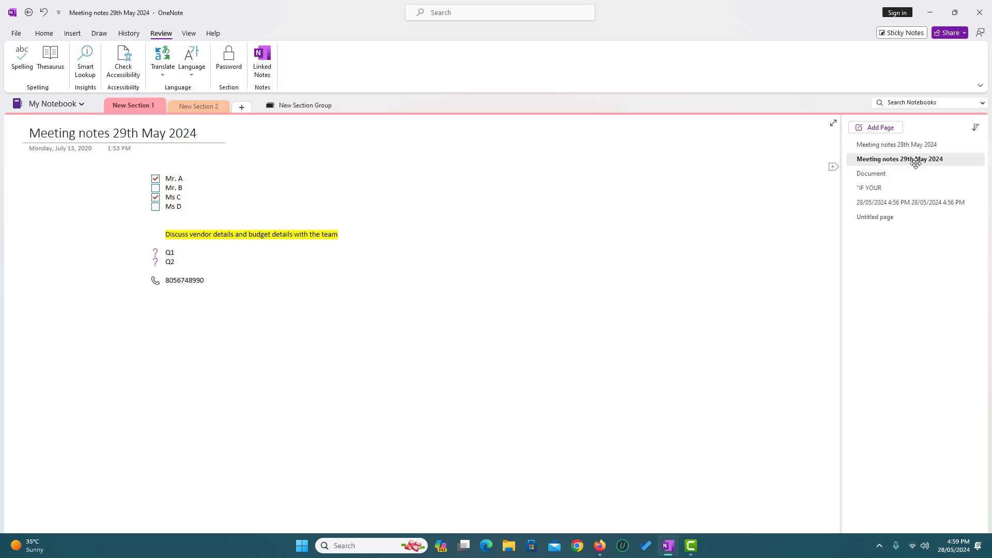
{"action": "left_click", "coordinate": [883, 172]}
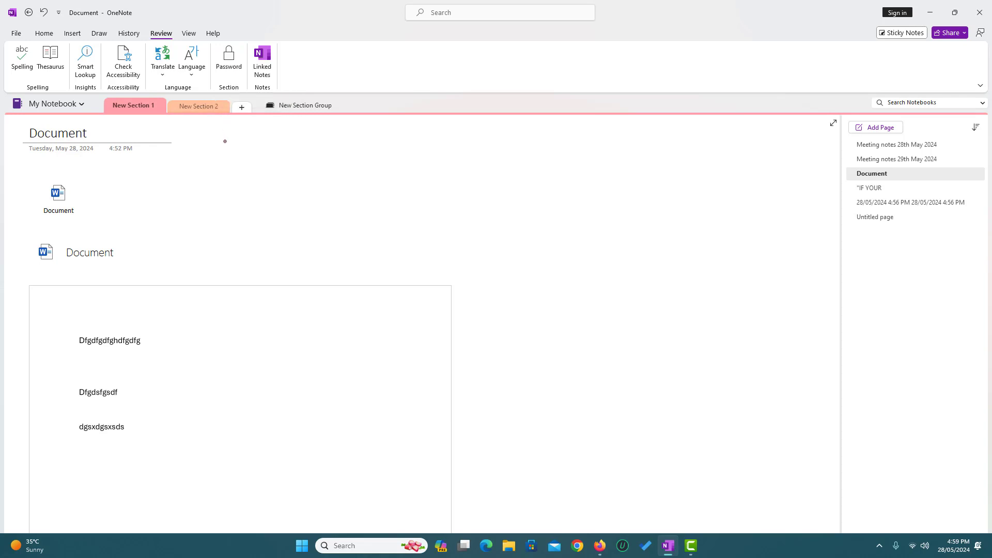
{"action": "left_click", "coordinate": [188, 33]}
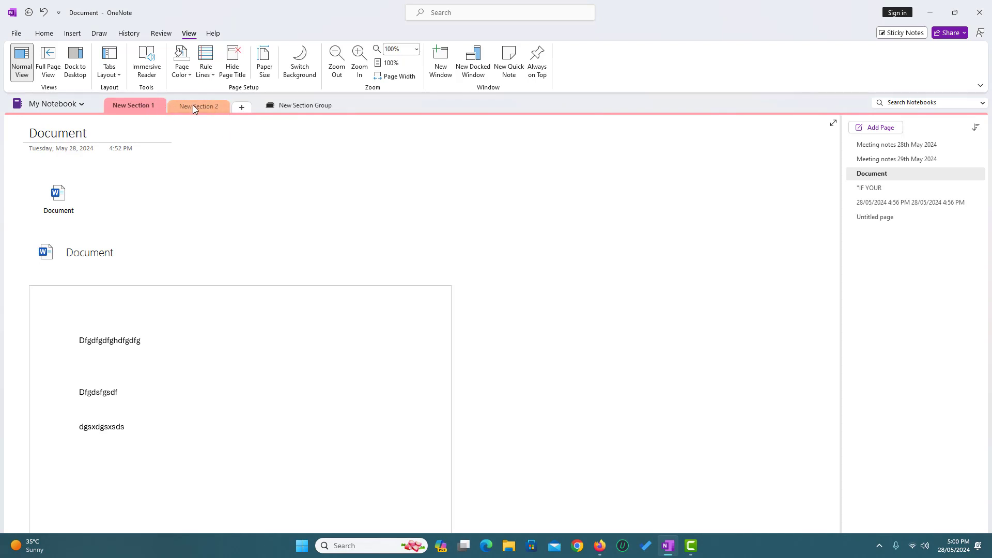
Switch to Vertical Tabs and browse the meeting notes, quote and drawing pages.
{"action": "left_click", "coordinate": [114, 75]}
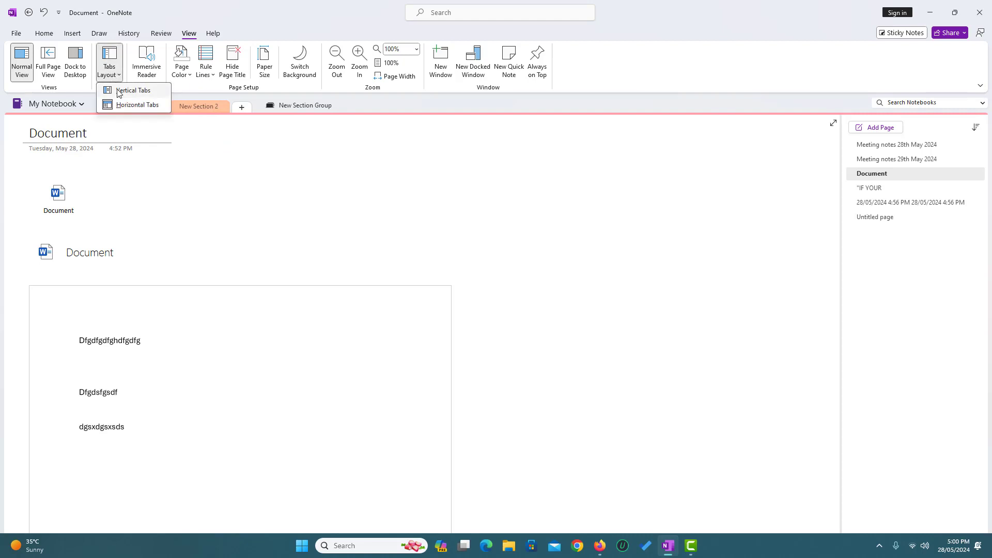
{"action": "left_click", "coordinate": [111, 91]}
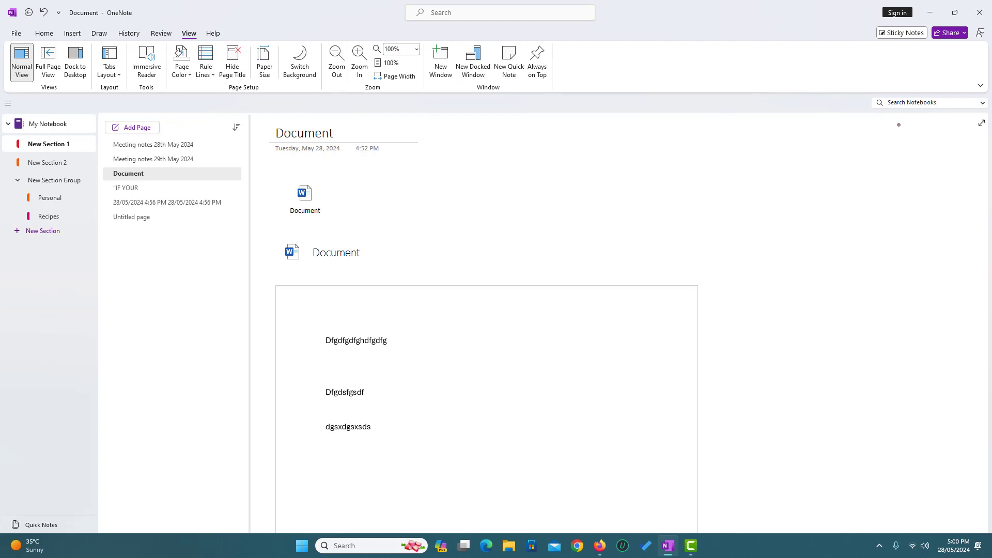
{"action": "left_click", "coordinate": [146, 158]}
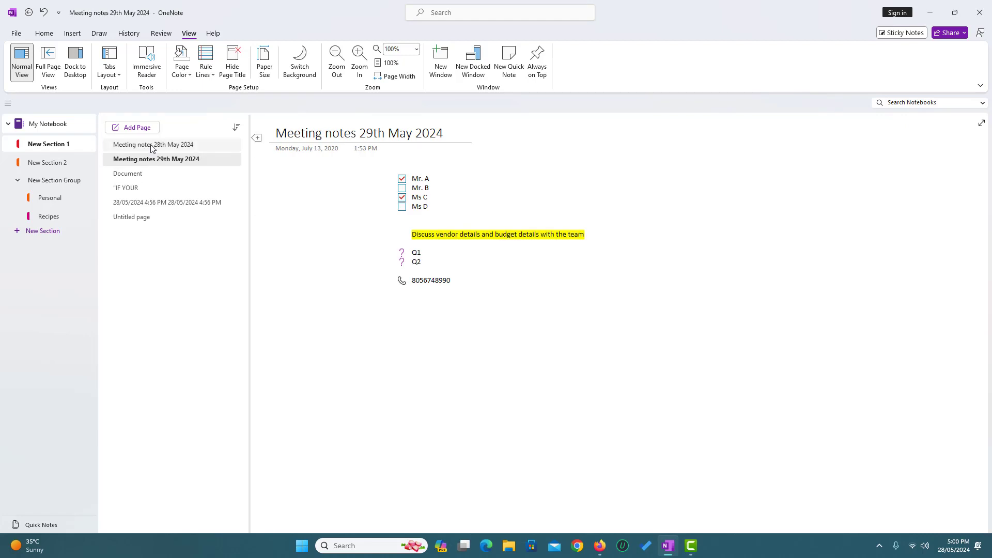
{"action": "left_click", "coordinate": [143, 145]}
{"action": "left_click", "coordinate": [131, 189]}
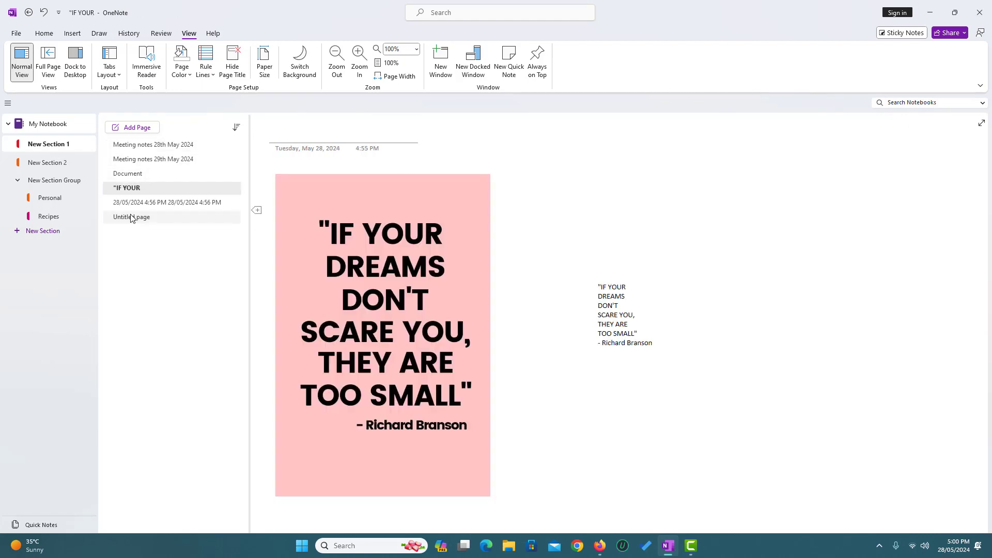
{"action": "left_click", "coordinate": [132, 218]}
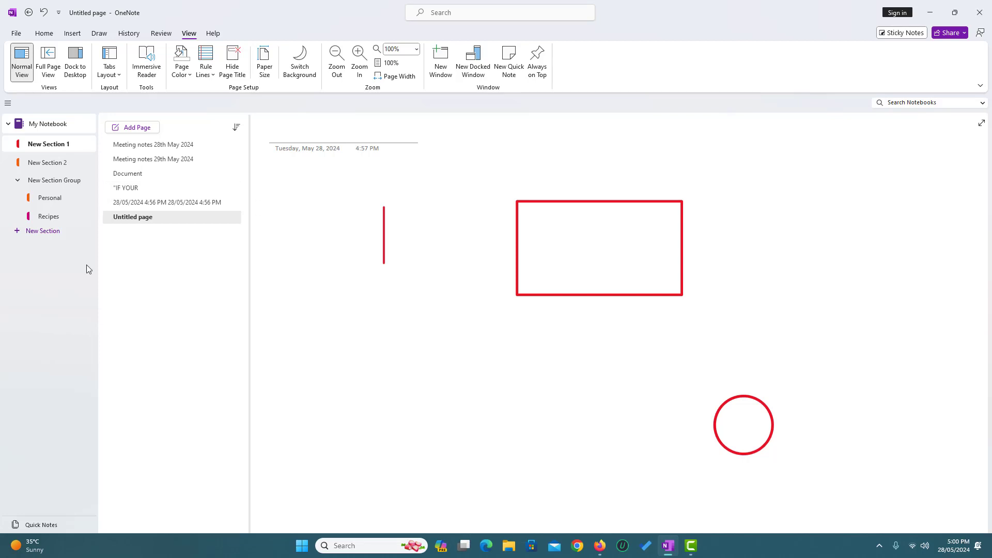
Restore Horizontal Tabs and open the "IF YOUR" quote page.
{"action": "left_click", "coordinate": [109, 69]}
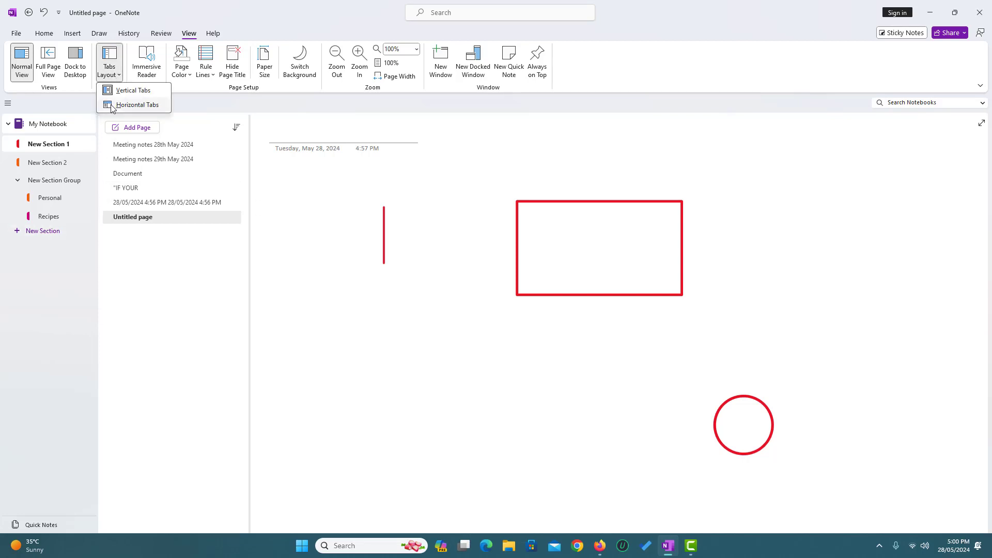
{"action": "left_click", "coordinate": [112, 105]}
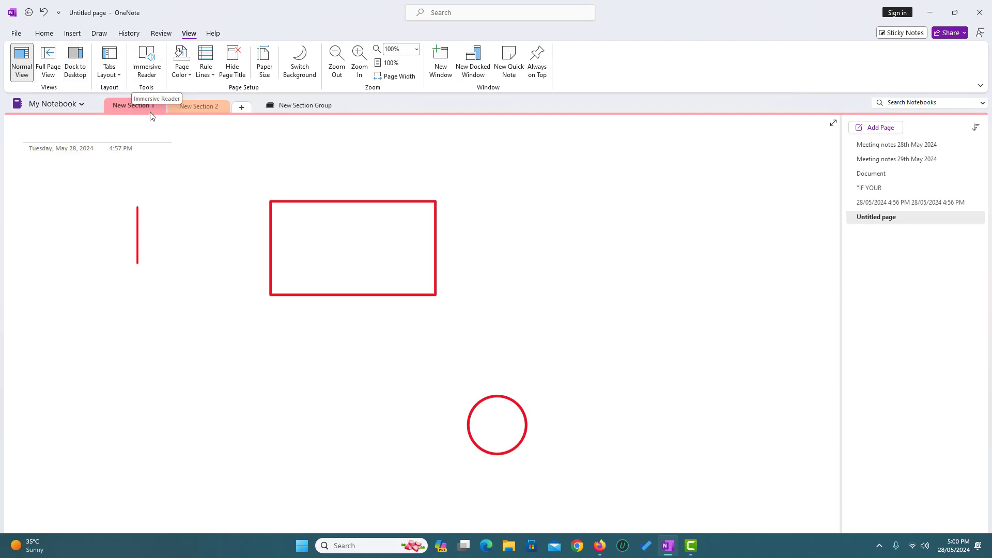
{"action": "left_click", "coordinate": [892, 187]}
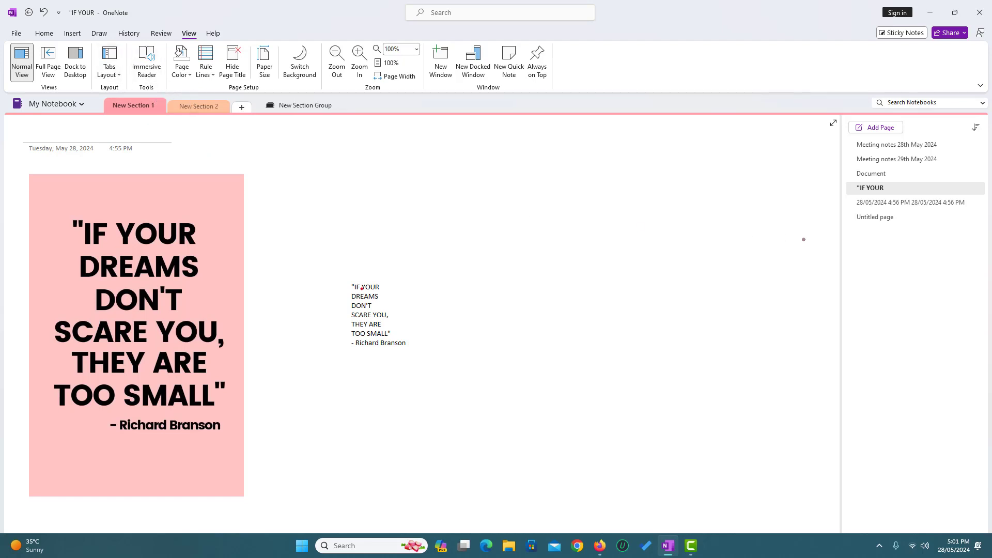
{"action": "left_click", "coordinate": [861, 127]}
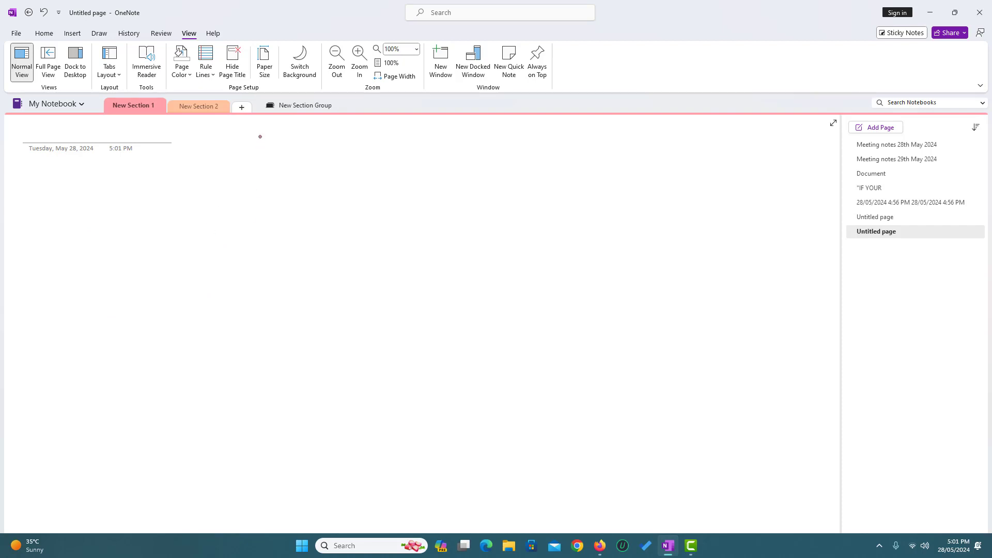
{"action": "left_click", "coordinate": [304, 74]}
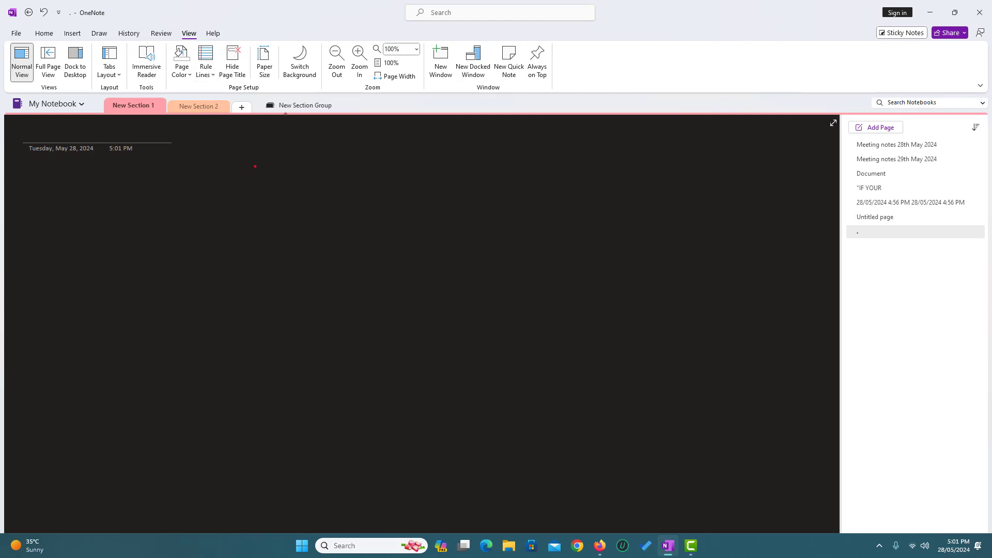
{"action": "left_click", "coordinate": [298, 73]}
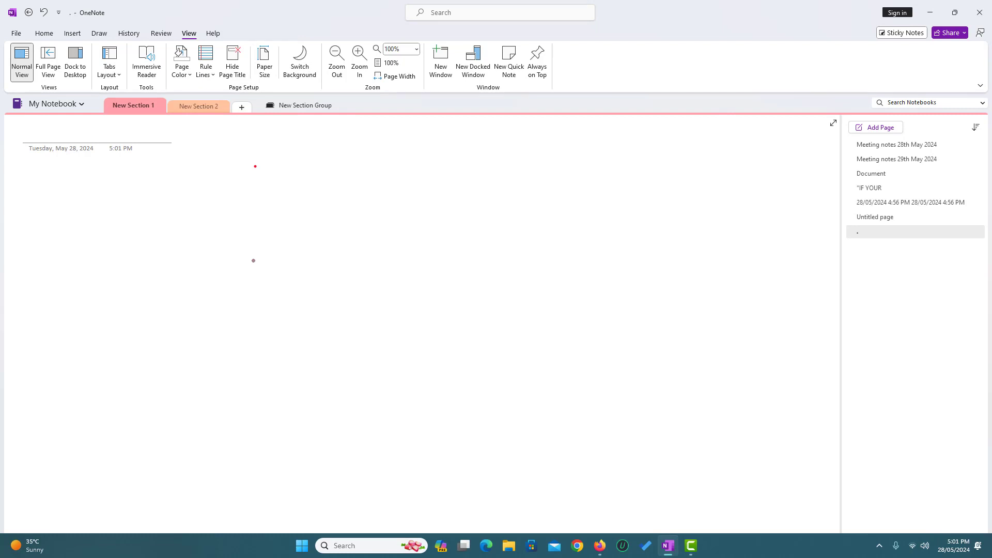
{"action": "left_click", "coordinate": [303, 72]}
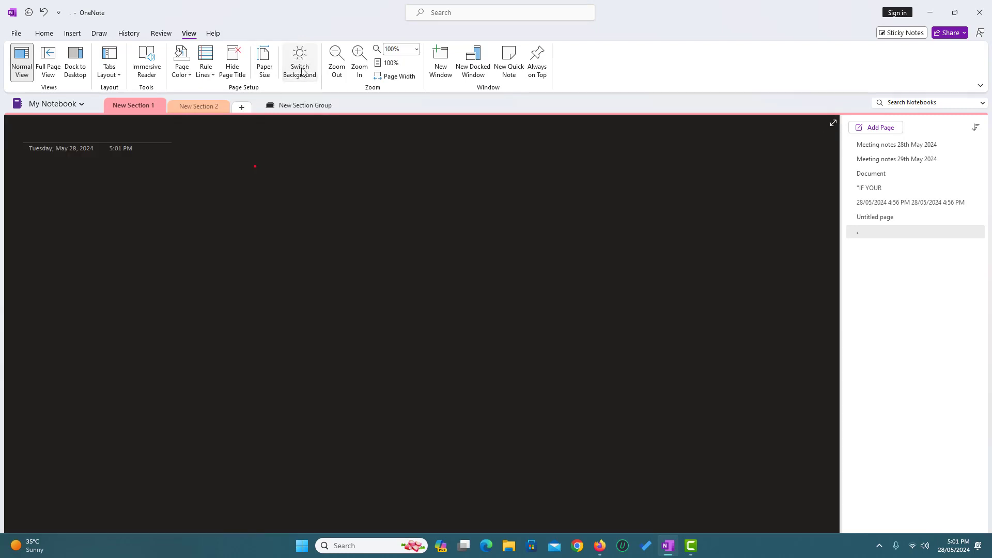
{"action": "left_click", "coordinate": [303, 73]}
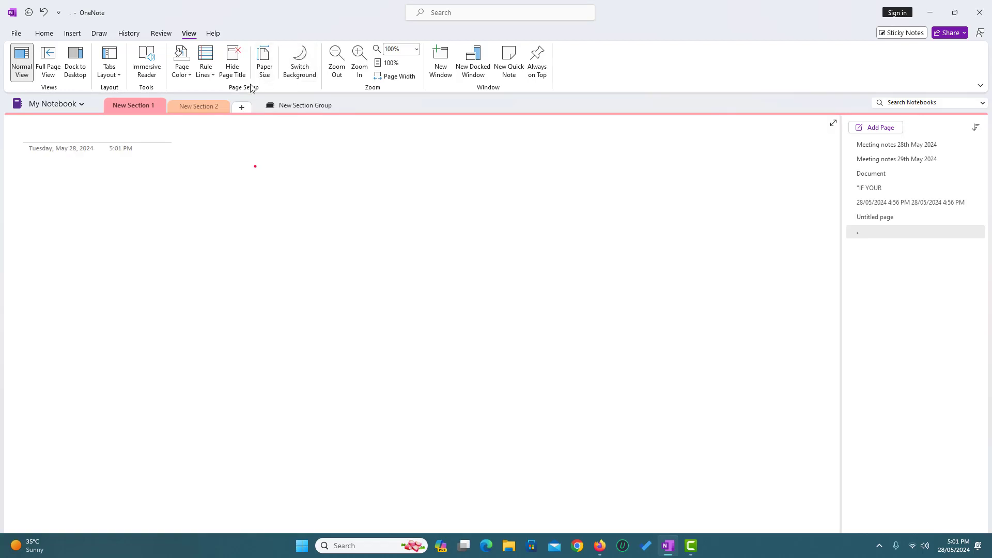
{"action": "left_click", "coordinate": [205, 76]}
{"action": "left_click", "coordinate": [268, 115]}
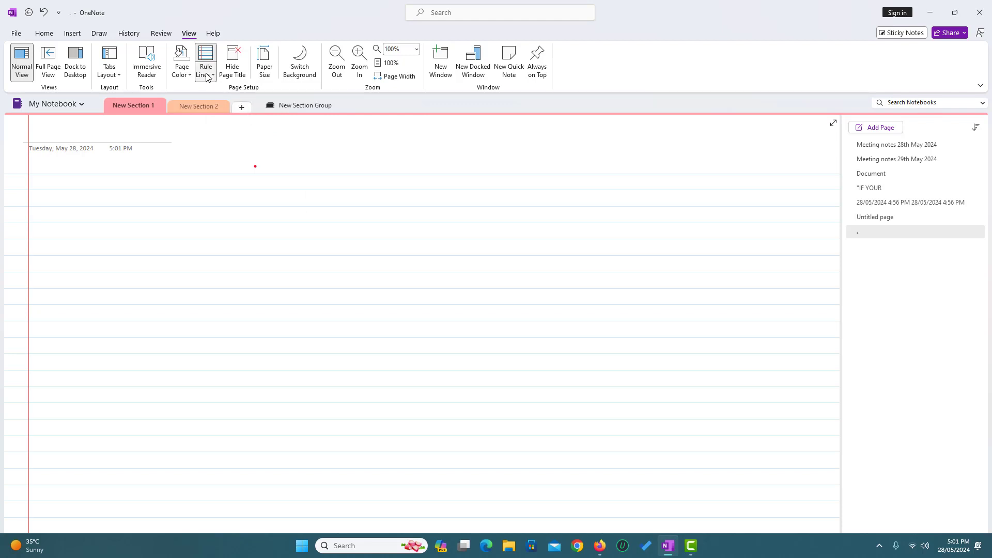
{"action": "left_click", "coordinate": [208, 76]}
{"action": "left_click", "coordinate": [248, 122]}
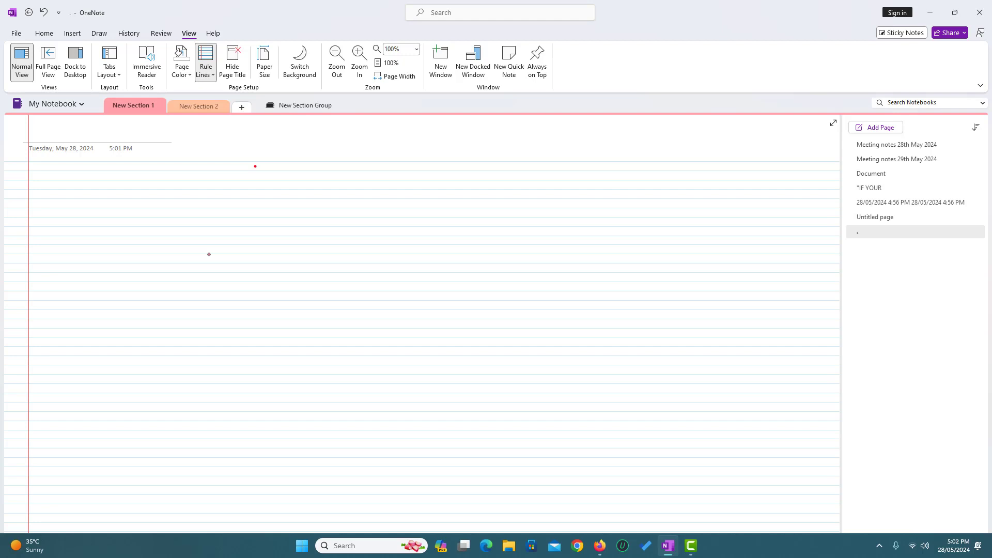
{"action": "left_click", "coordinate": [205, 82]}
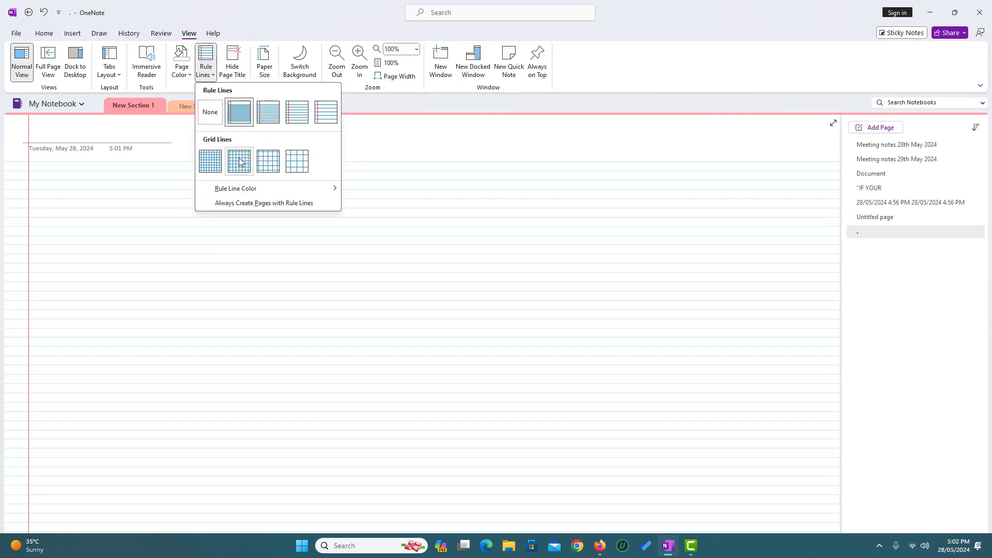
{"action": "left_click", "coordinate": [239, 163]}
{"action": "left_click", "coordinate": [209, 77]}
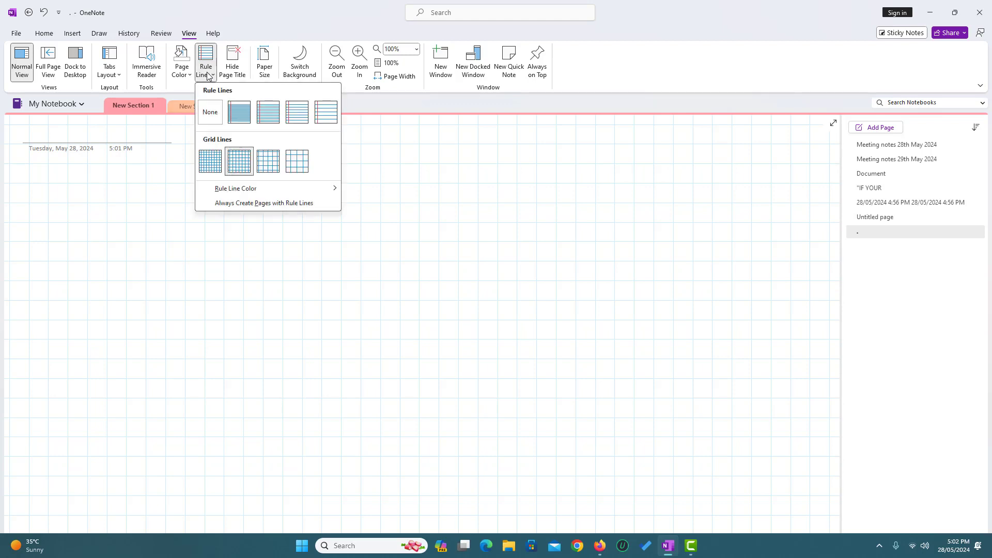
{"action": "left_click", "coordinate": [302, 118]}
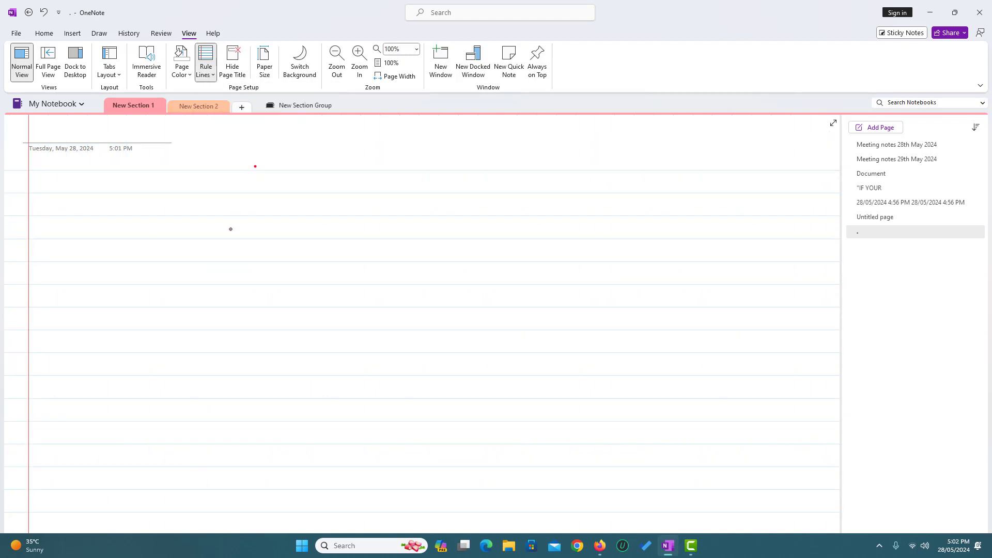
{"action": "left_click", "coordinate": [210, 78]}
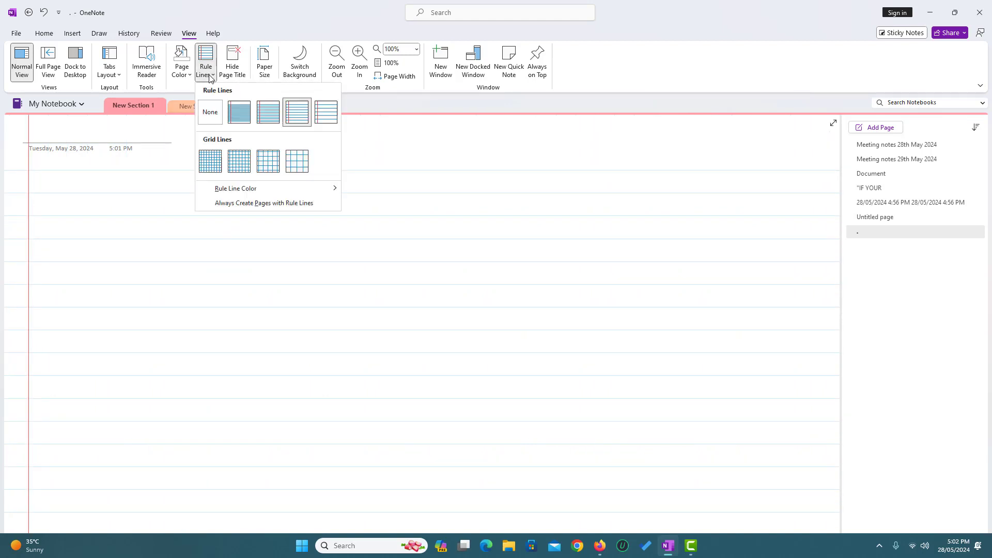
{"action": "left_click", "coordinate": [206, 117]}
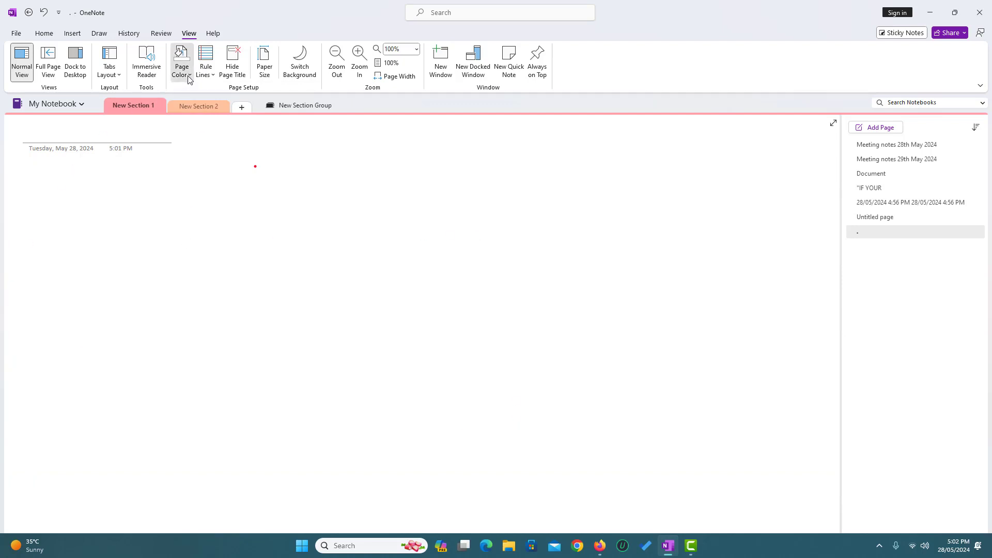
Make the '.' page light green and the Meeting notes 28th May 2024 page pink.
{"action": "left_click", "coordinate": [182, 63]}
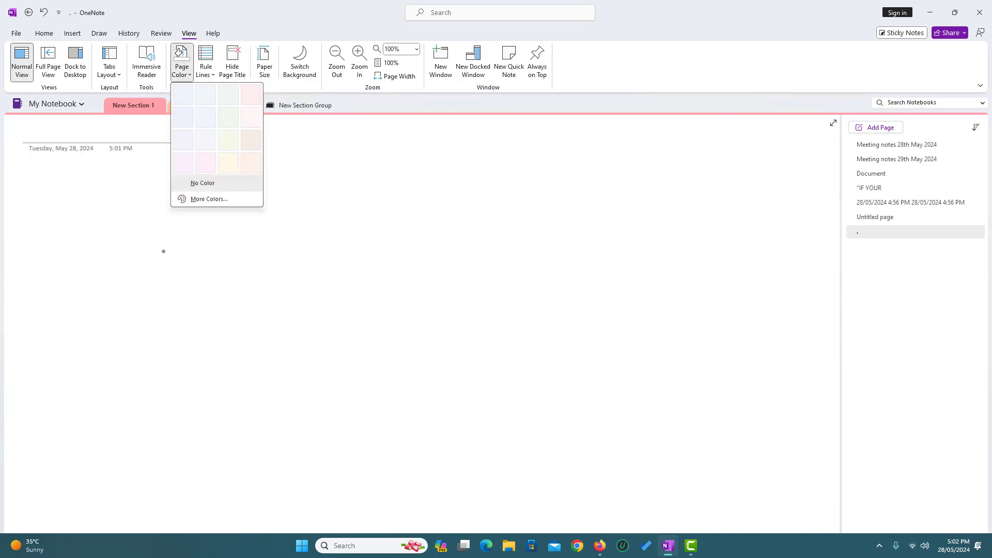
{"action": "left_click", "coordinate": [226, 95]}
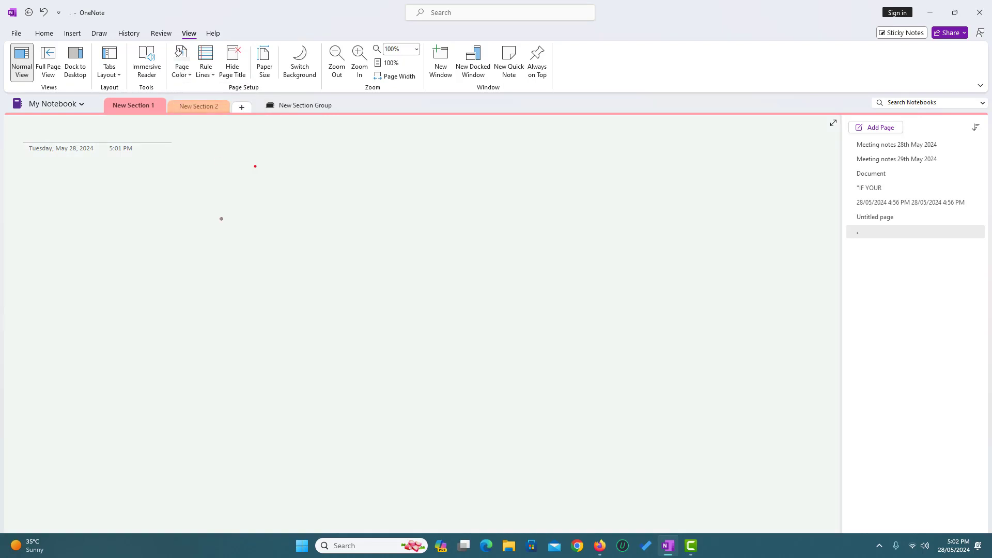
{"action": "left_click", "coordinate": [873, 147]}
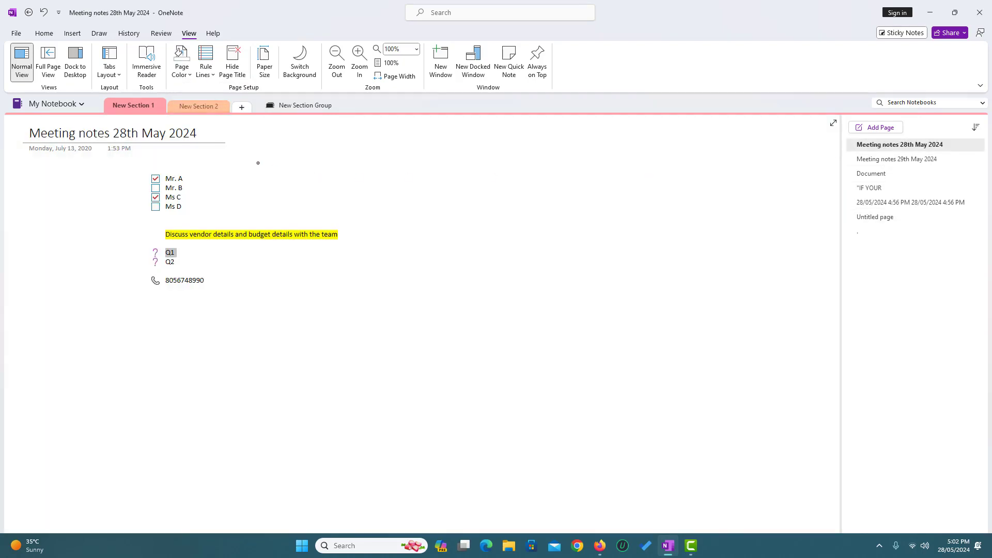
{"action": "left_click", "coordinate": [205, 64]}
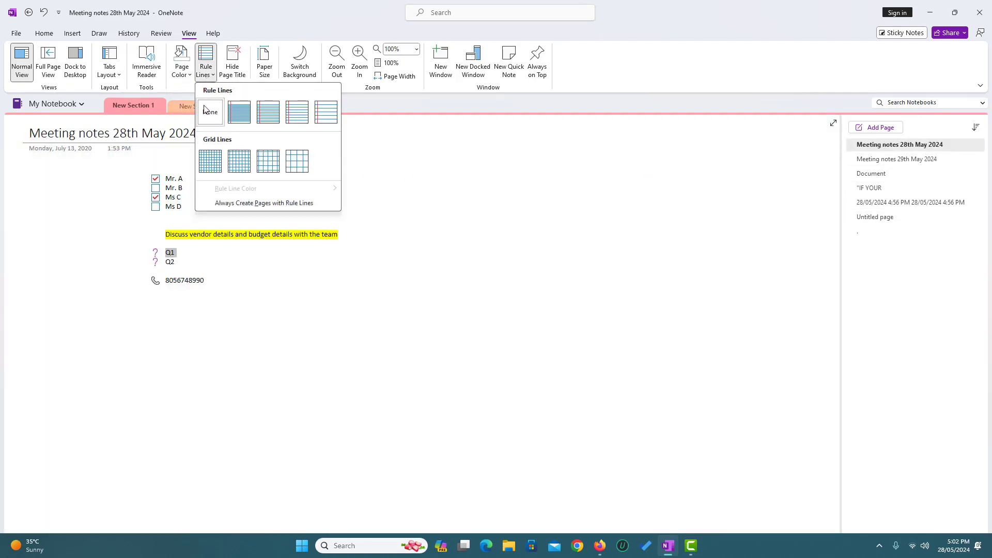
{"action": "left_click", "coordinate": [189, 75]}
{"action": "left_click", "coordinate": [251, 96]}
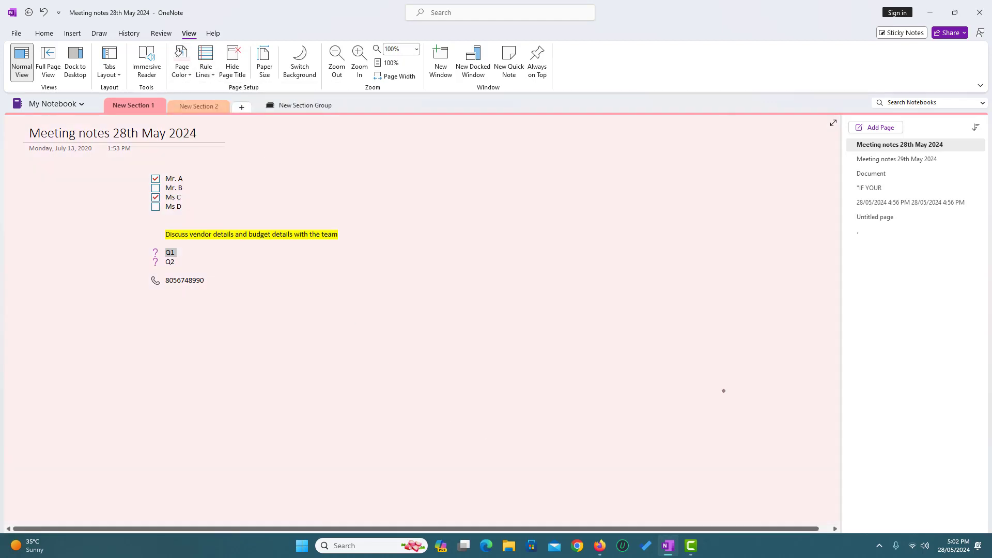
Review the other pages, add a new blank page, then return to the light green page.
{"action": "left_click", "coordinate": [883, 218]}
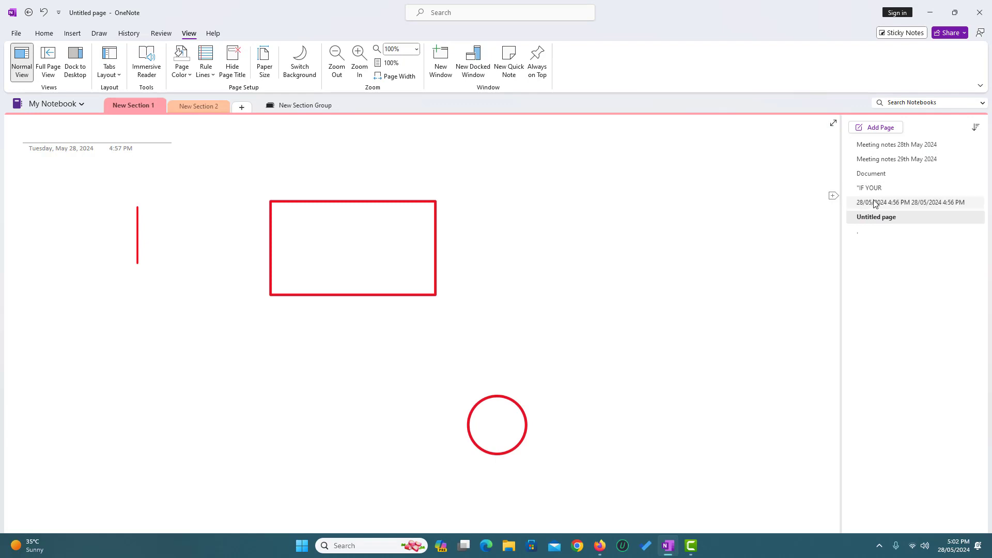
{"action": "left_click", "coordinate": [874, 203]}
{"action": "left_click", "coordinate": [872, 173]}
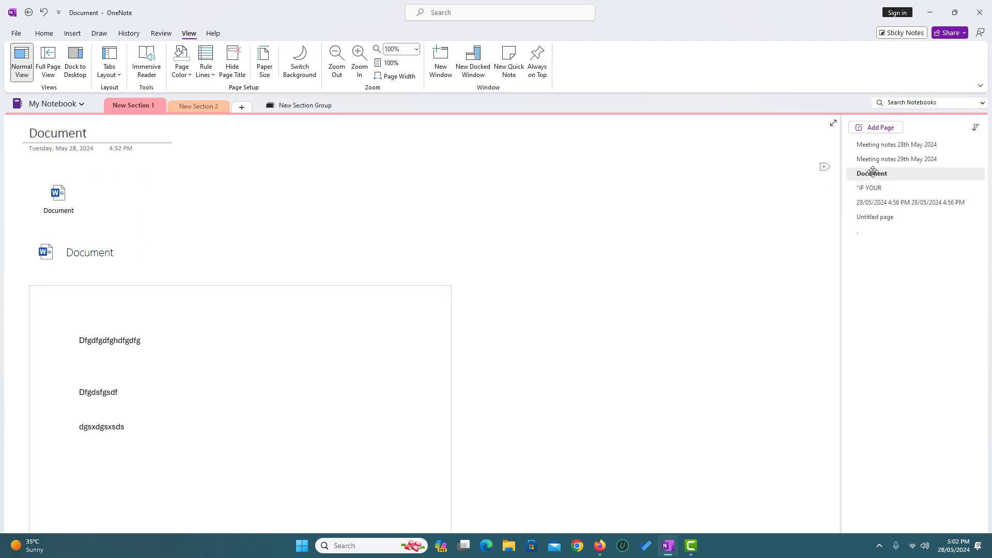
{"action": "left_click", "coordinate": [878, 145]}
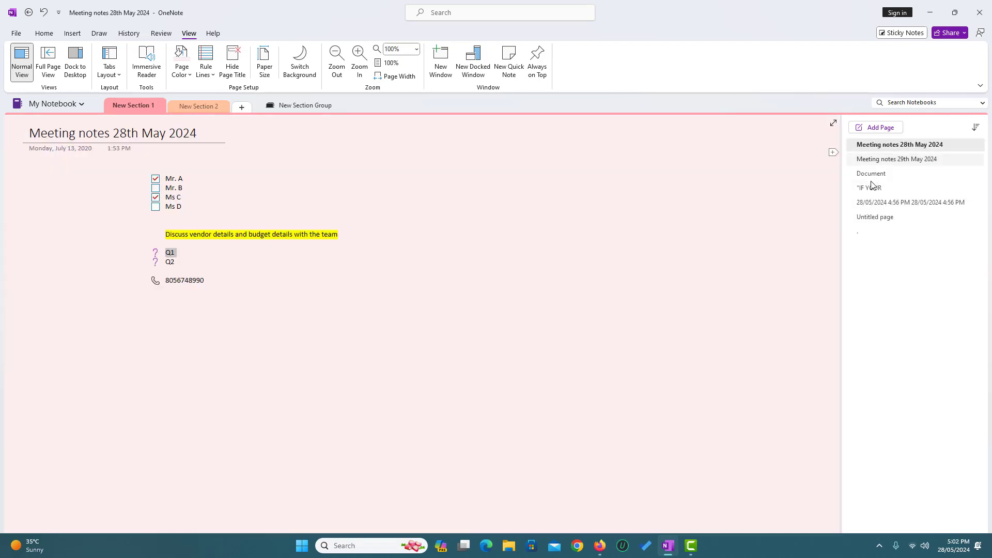
{"action": "left_click", "coordinate": [874, 217]}
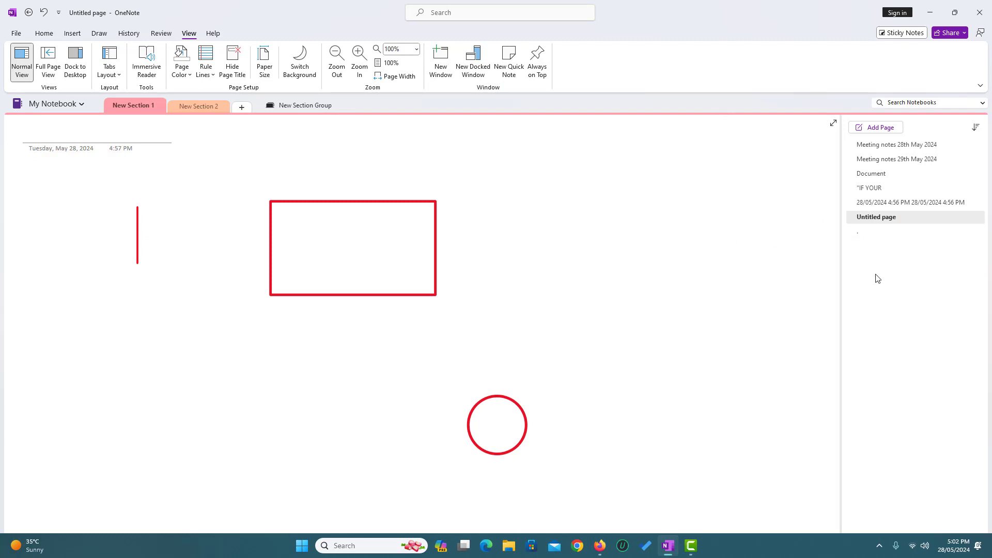
{"action": "left_click", "coordinate": [876, 127]}
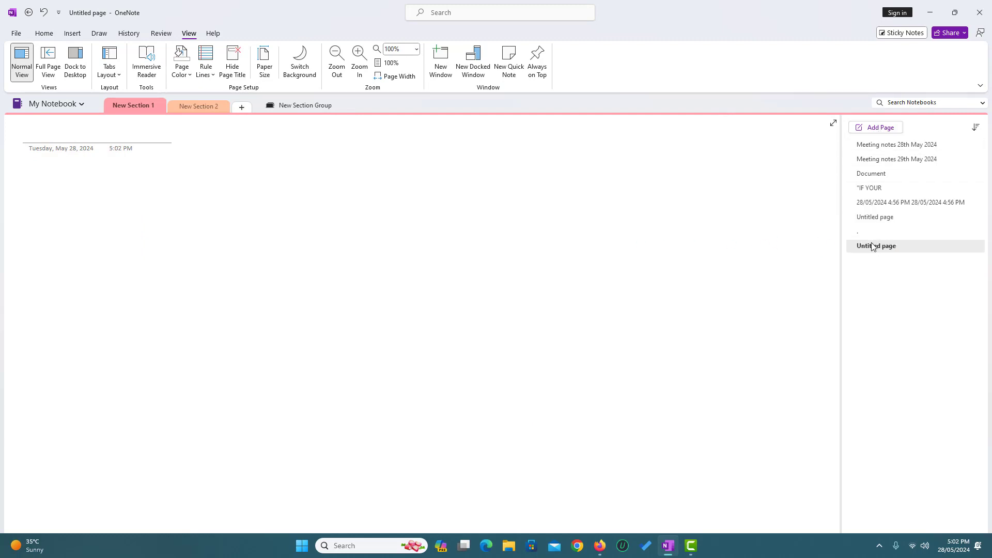
{"action": "left_click", "coordinate": [894, 231]}
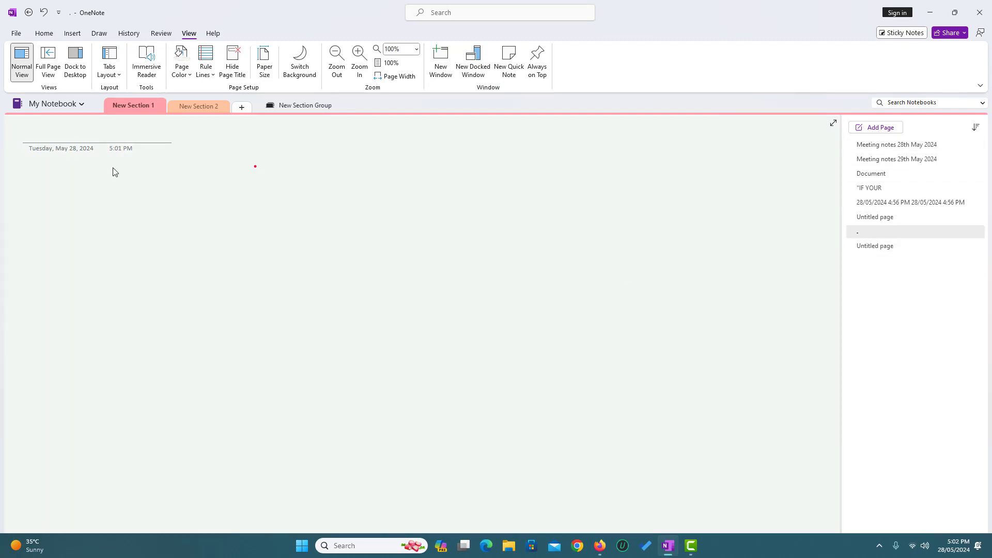
Type 'Title' as the pale green page's title so the page list shows 'Title'.
{"action": "left_click", "coordinate": [99, 136]}
{"action": "type", "text": "Title"}
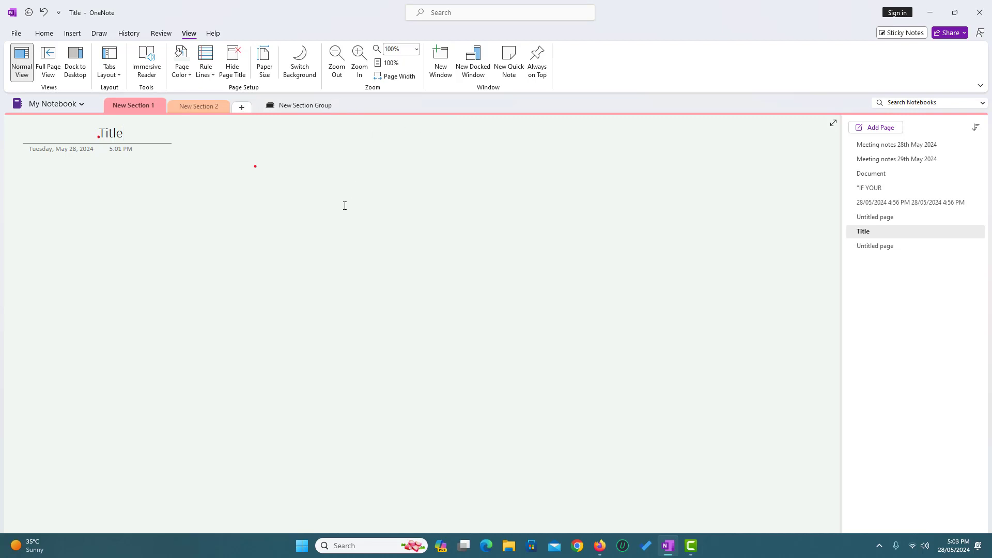
{"action": "left_click", "coordinate": [43, 33]}
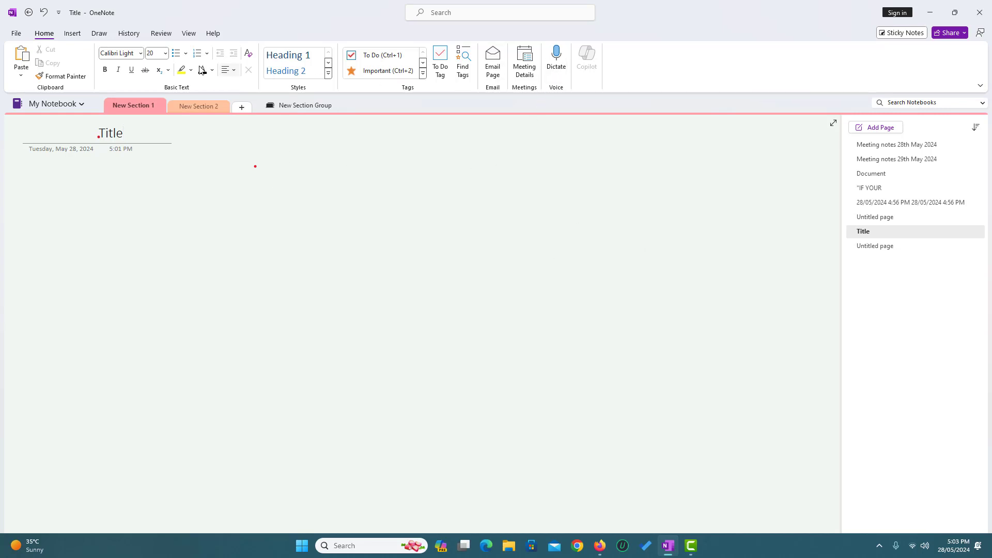
{"action": "left_click", "coordinate": [169, 36]}
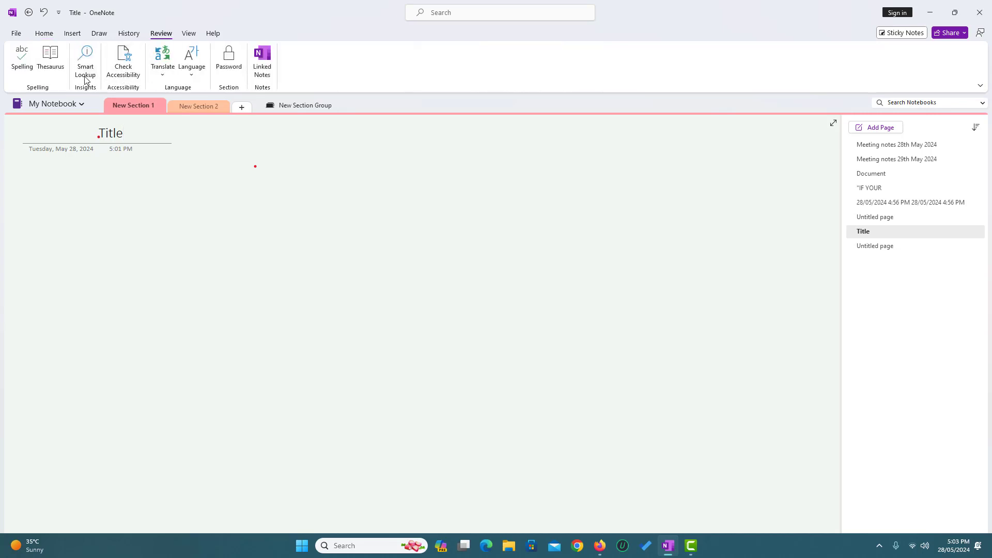
{"action": "left_click", "coordinate": [190, 75]}
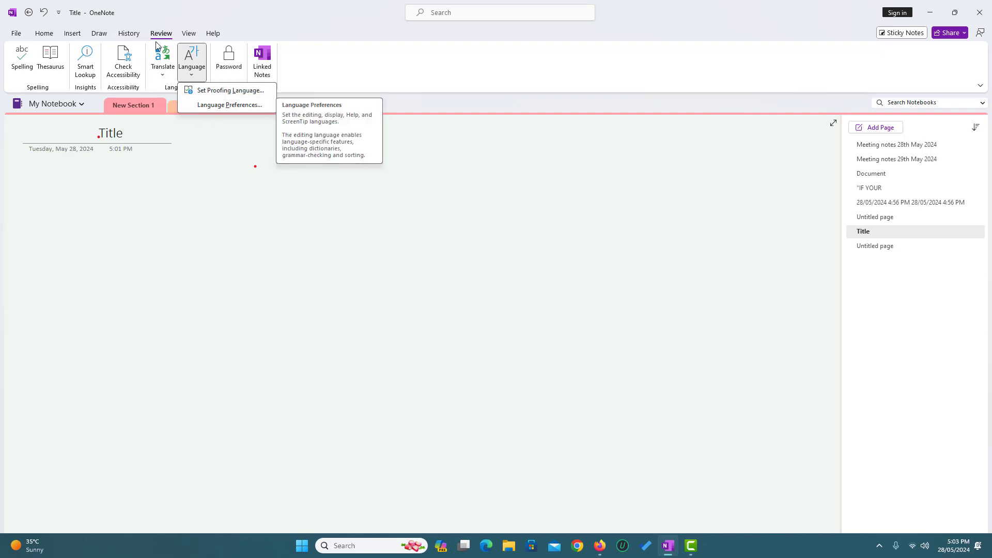
{"action": "left_click", "coordinate": [190, 34]}
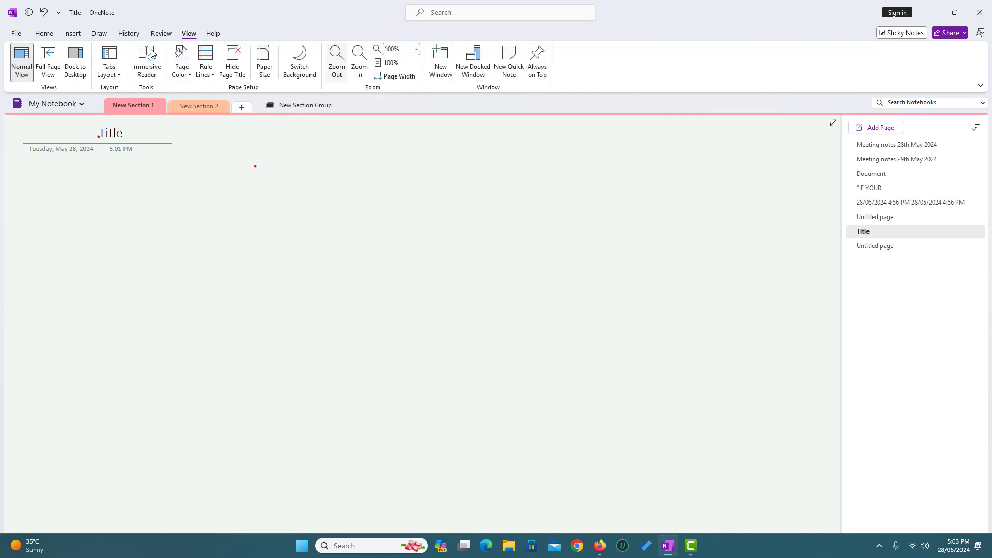
{"action": "left_click", "coordinate": [45, 34]}
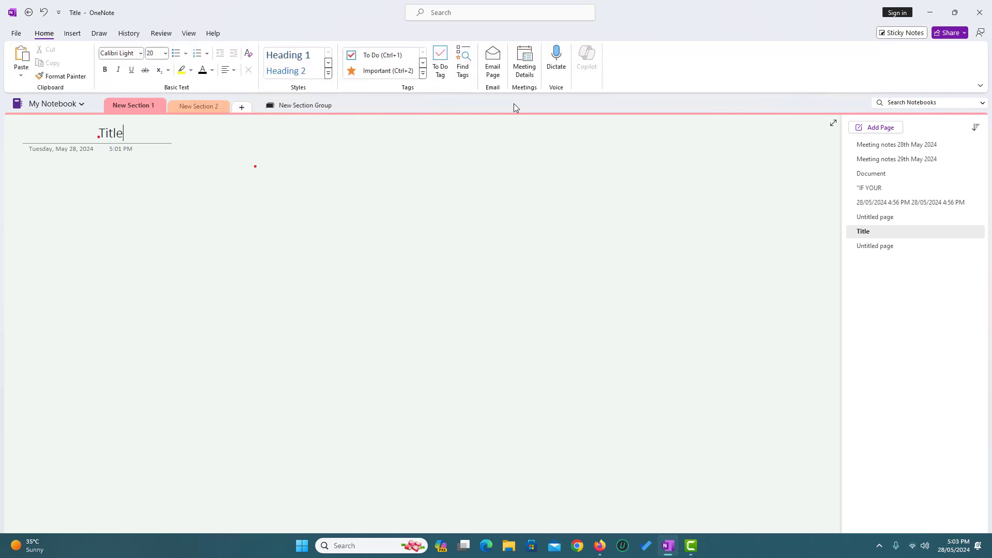